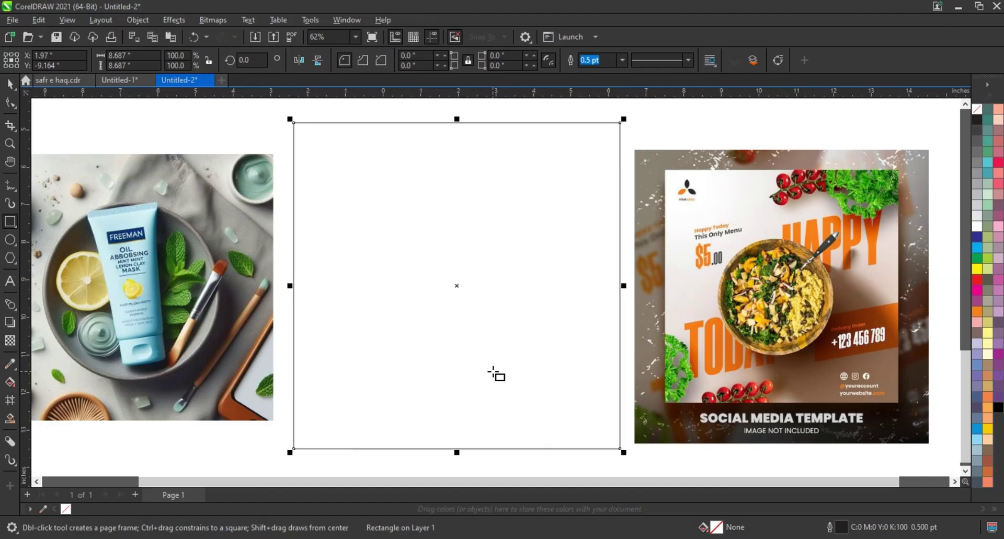
Sample the pale aqua (#D2F4F5) from the upper edge of the tube and fill the empty square with it.
click(9, 364)
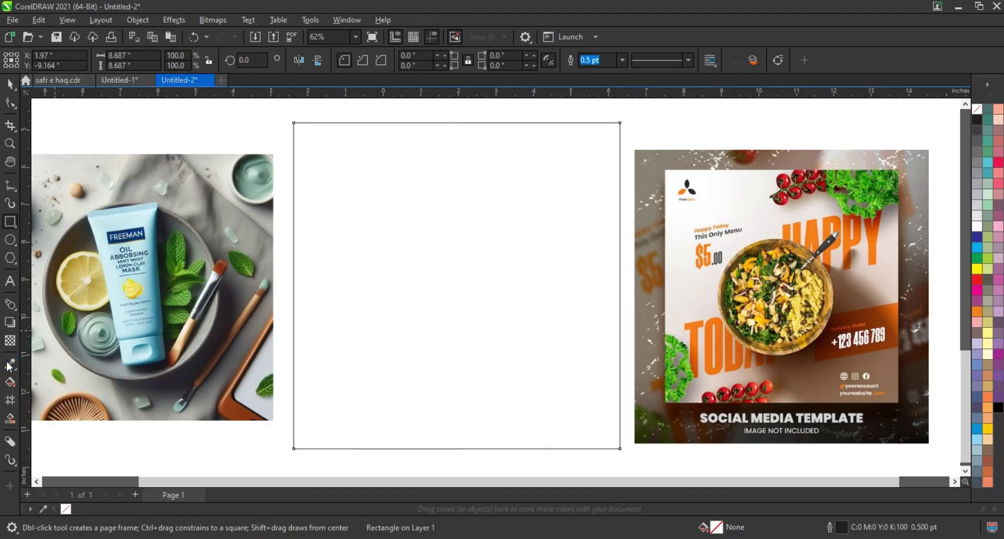
click(95, 216)
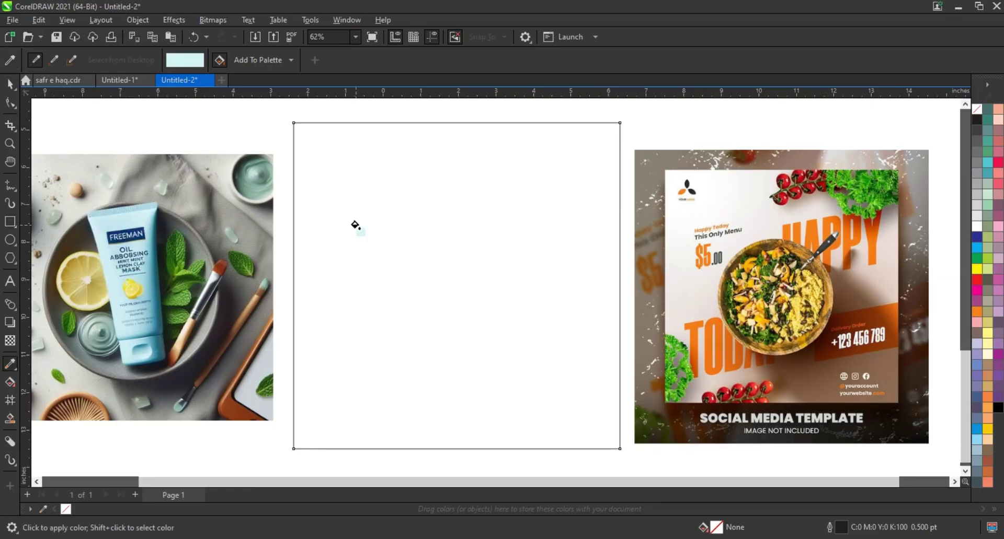
click(309, 230)
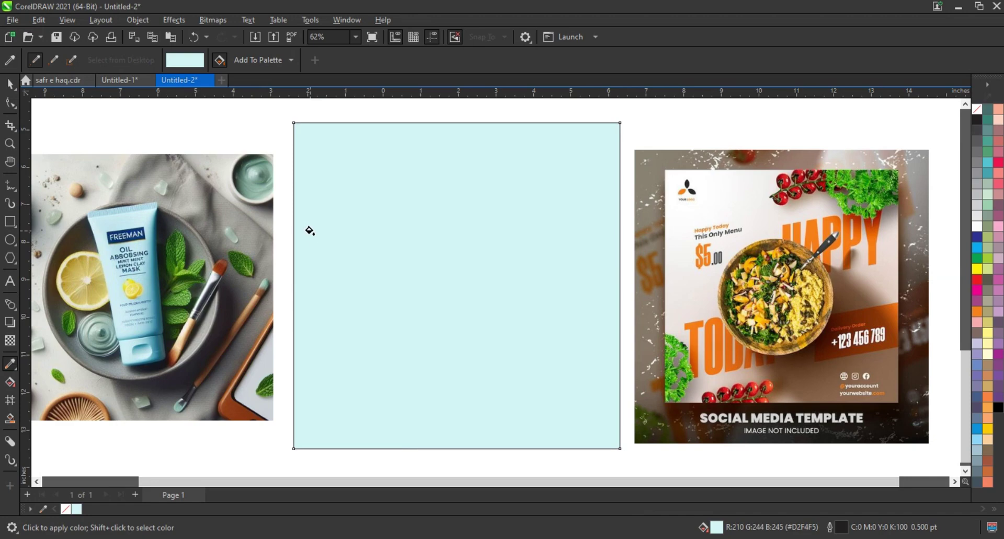
Sample the darker blue (#61AABD) near the tube's cap and fill the square with it.
key(space)
key(space)
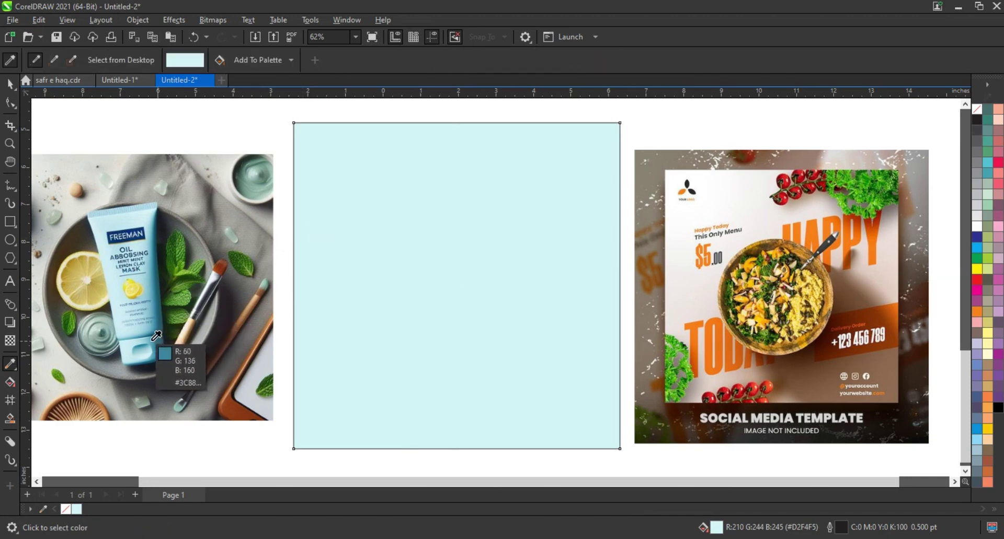
click(155, 337)
click(421, 364)
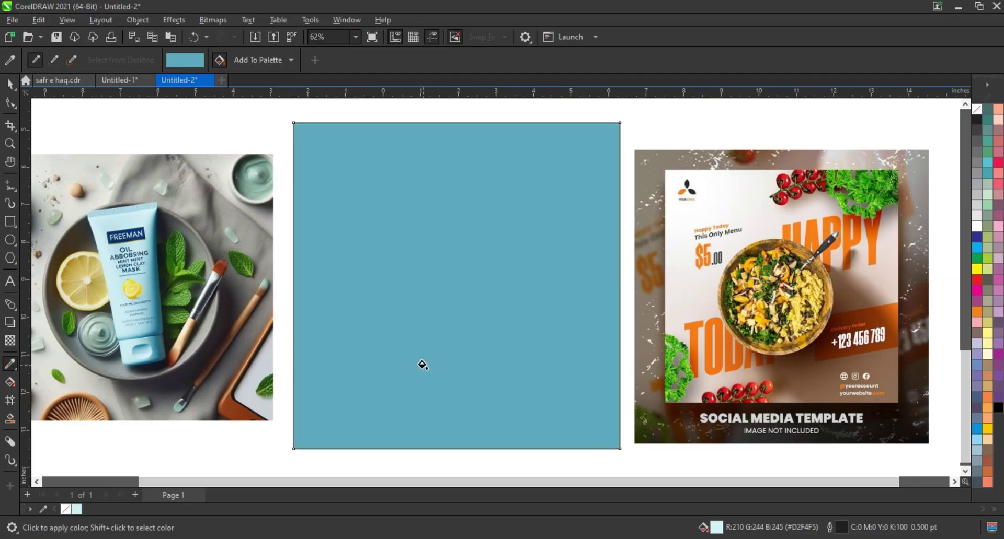
click(12, 90)
click(159, 110)
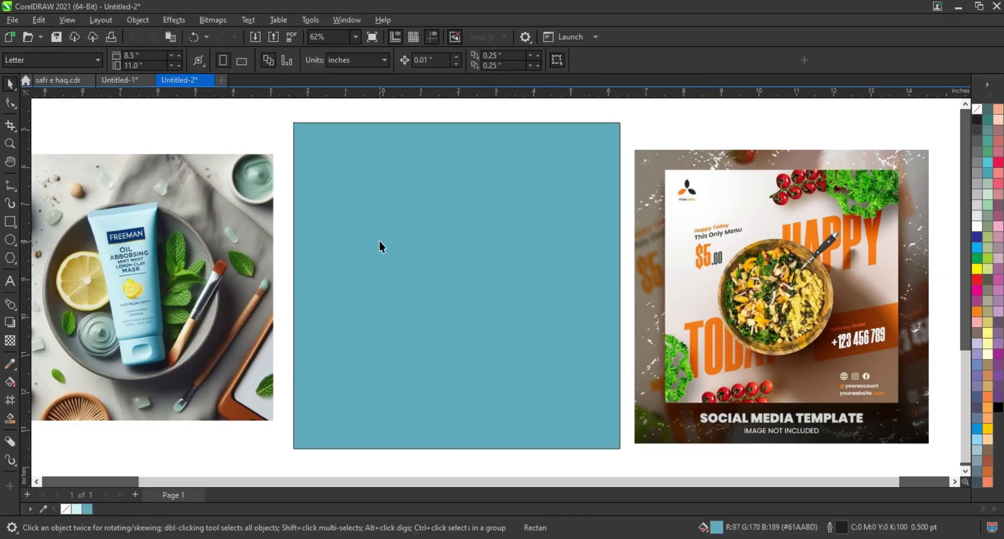
Apply a diagonal linear fountain fill to the square, from pale aqua at its upper left to darker blue at its lower-right corner.
click(379, 241)
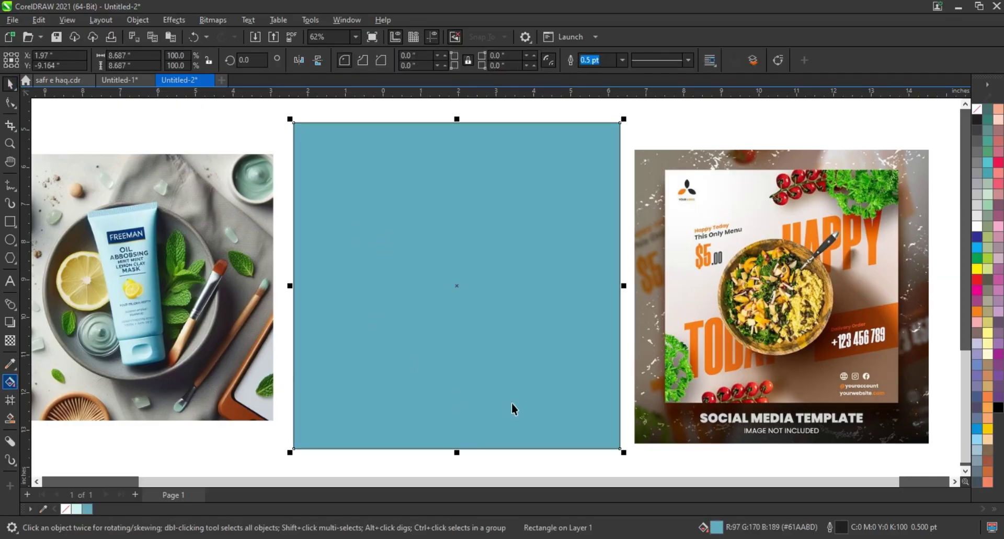
key(g)
drag(390, 195, 536, 403)
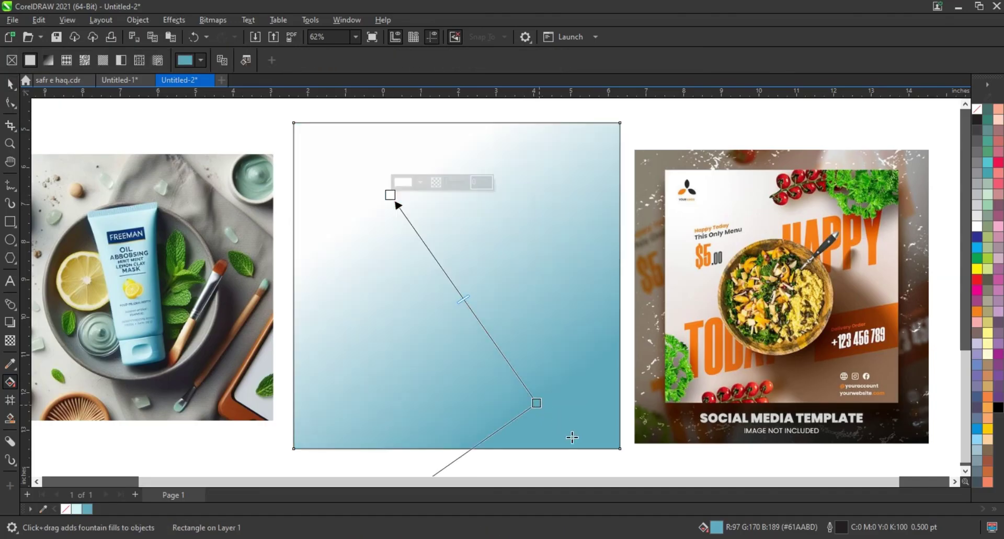
drag(536, 403, 579, 453)
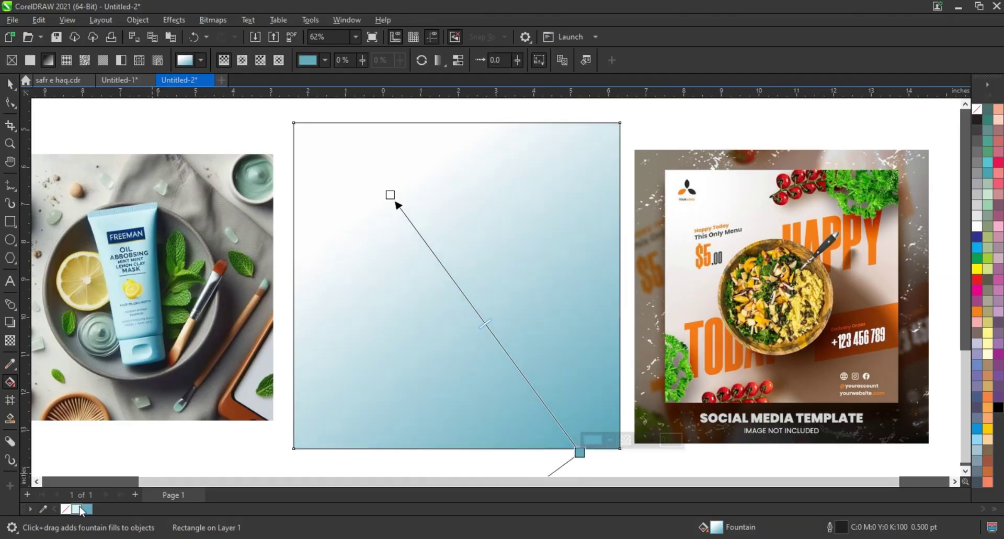
drag(391, 200, 390, 196)
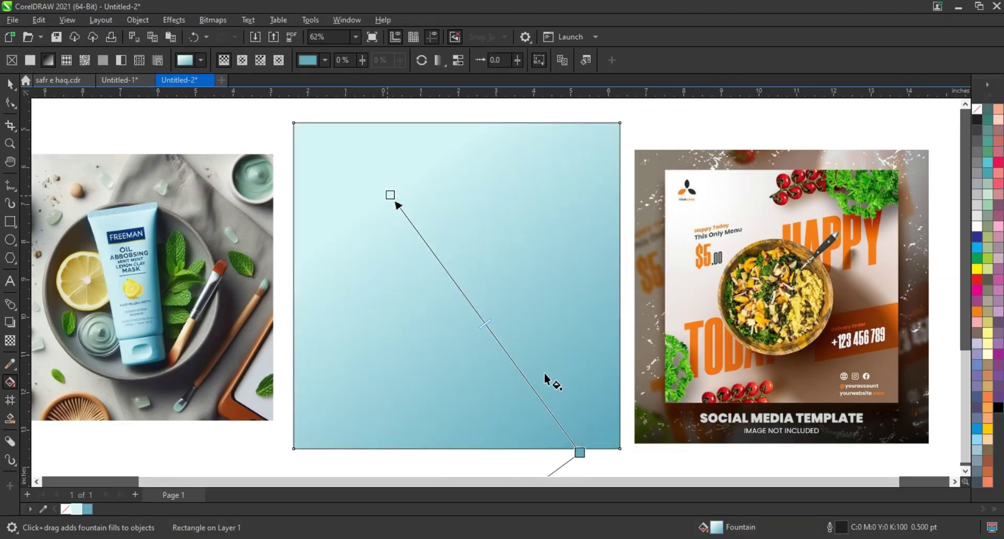
drag(579, 453, 583, 460)
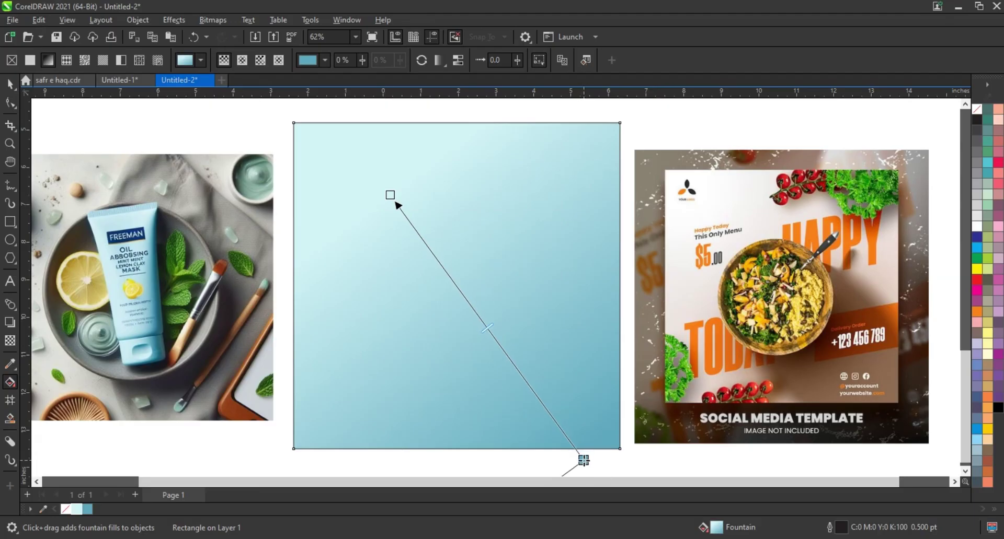
Remove the outline from the gradient square and deselect it.
click(13, 88)
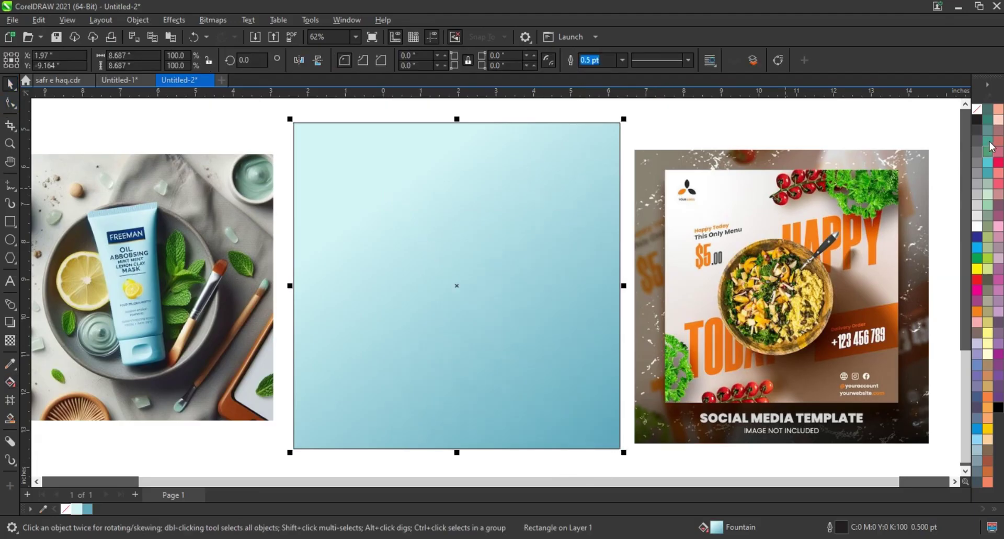
right_click(980, 110)
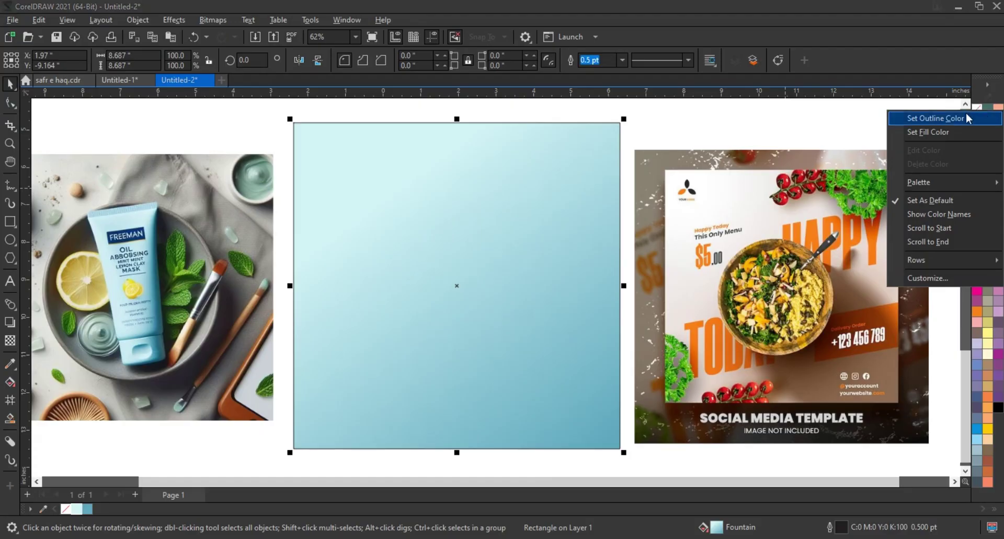
click(965, 113)
click(834, 114)
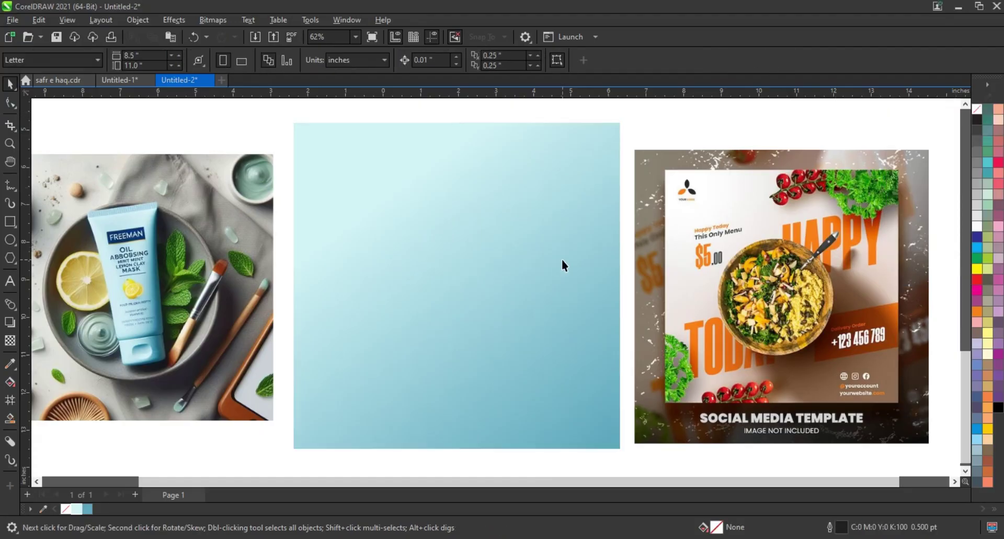
Draw a circle about 4.5 inches in diameter over the round plate in the product photo.
scroll(561, 259, down, 1)
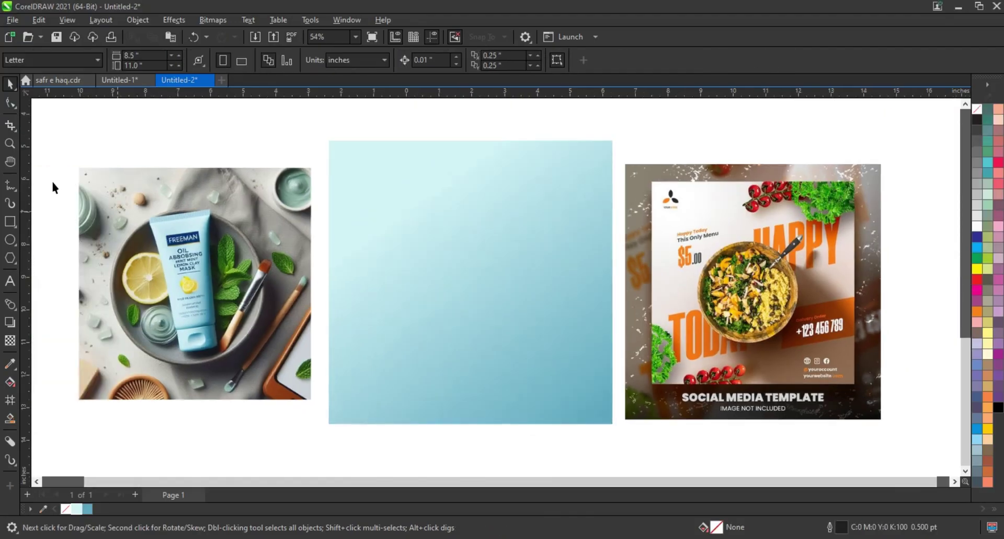
click(10, 143)
drag(110, 203, 324, 387)
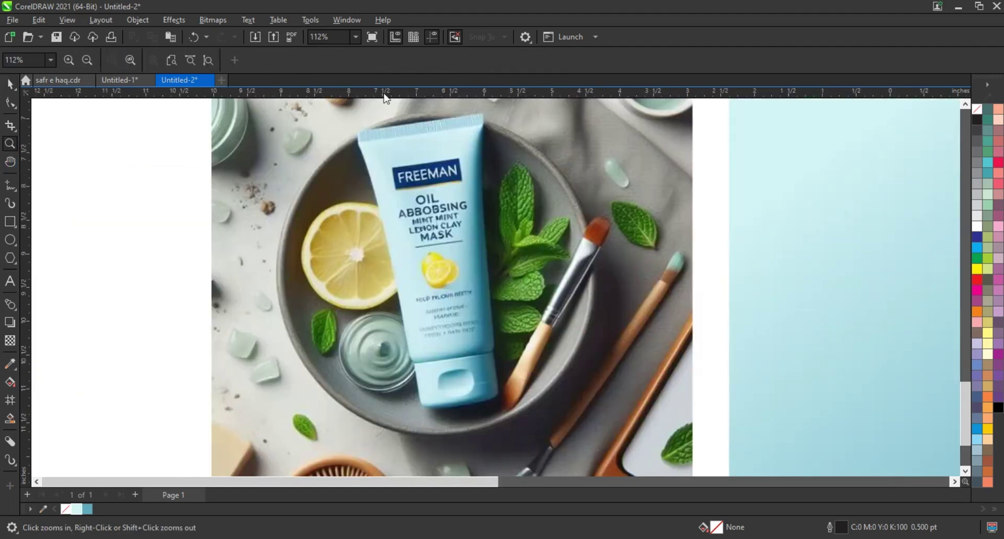
click(9, 240)
drag(285, 132, 511, 441)
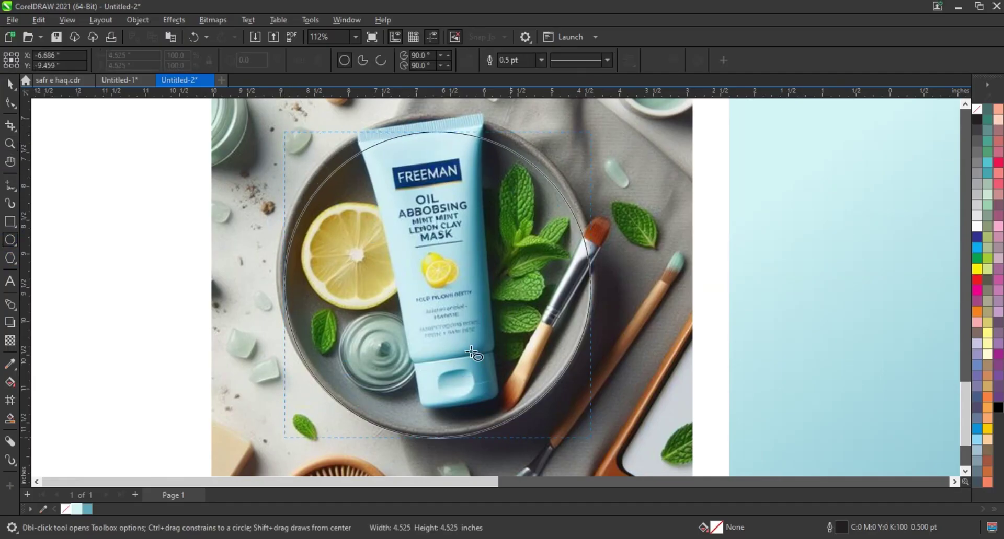
Resize the circle to fit the plate's rim, about 4.72 inches wide and 4.74 inches high.
scroll(465, 321, down, 1)
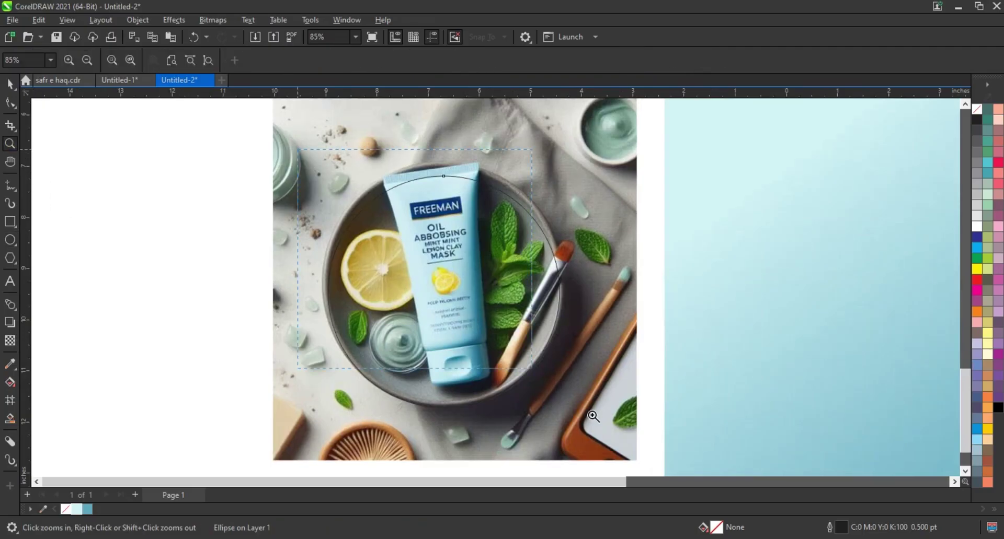
click(366, 183)
click(10, 84)
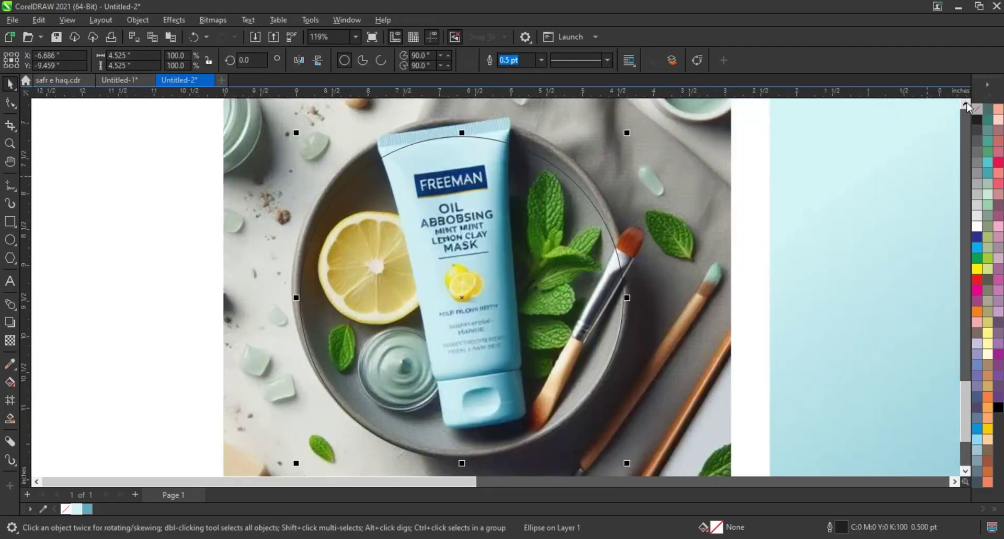
scroll(354, 193, up, 1)
drag(296, 170, 290, 163)
drag(625, 166, 634, 157)
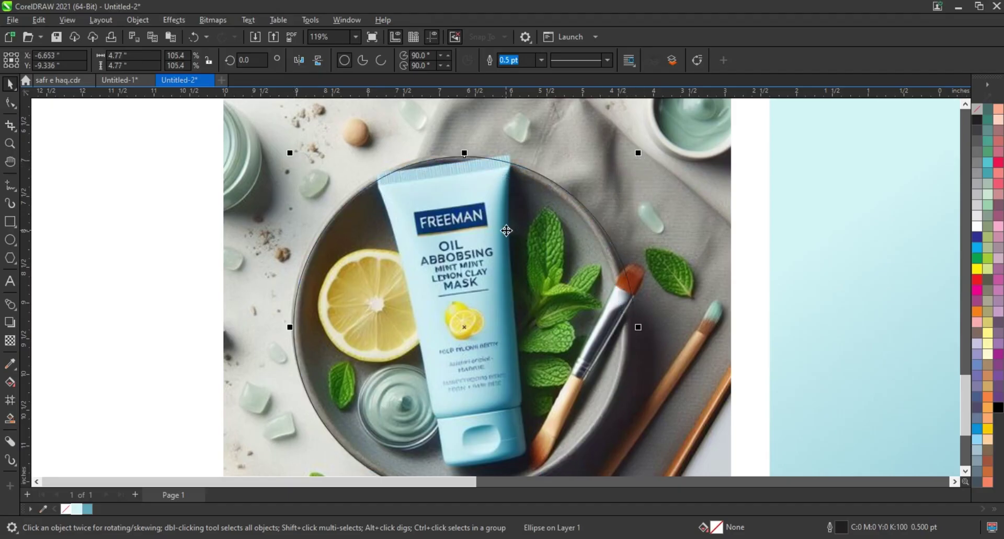
drag(638, 329, 633, 328)
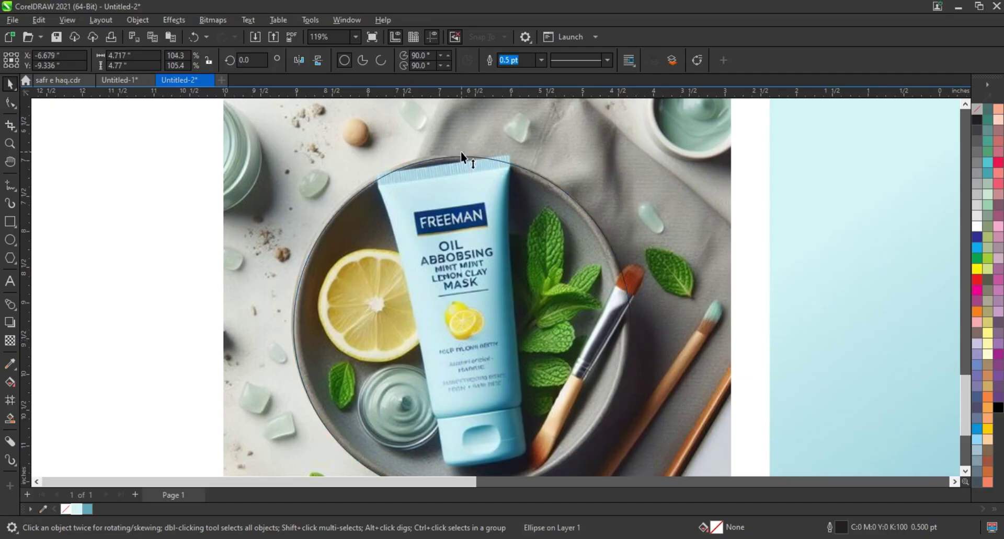
drag(461, 152, 462, 157)
Trace a closed straight-sided outline around the tube's crimped end where it extends past the plate's rim.
scroll(459, 237, down, 2)
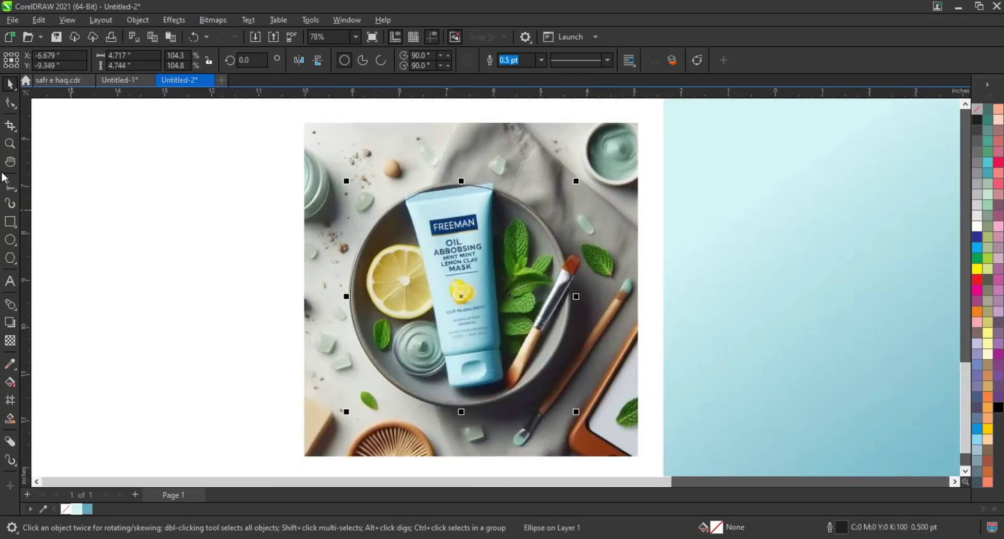
click(10, 143)
drag(398, 181, 517, 231)
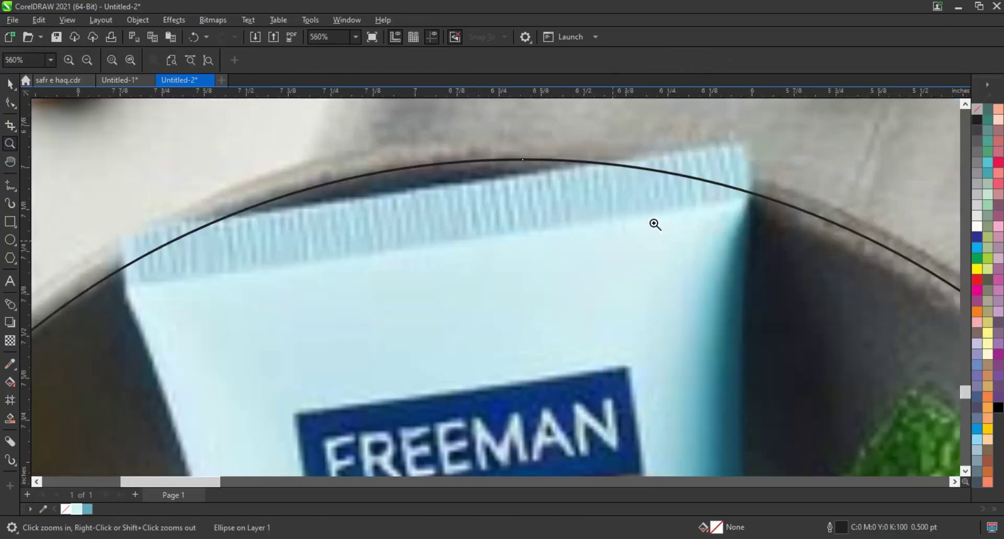
click(10, 185)
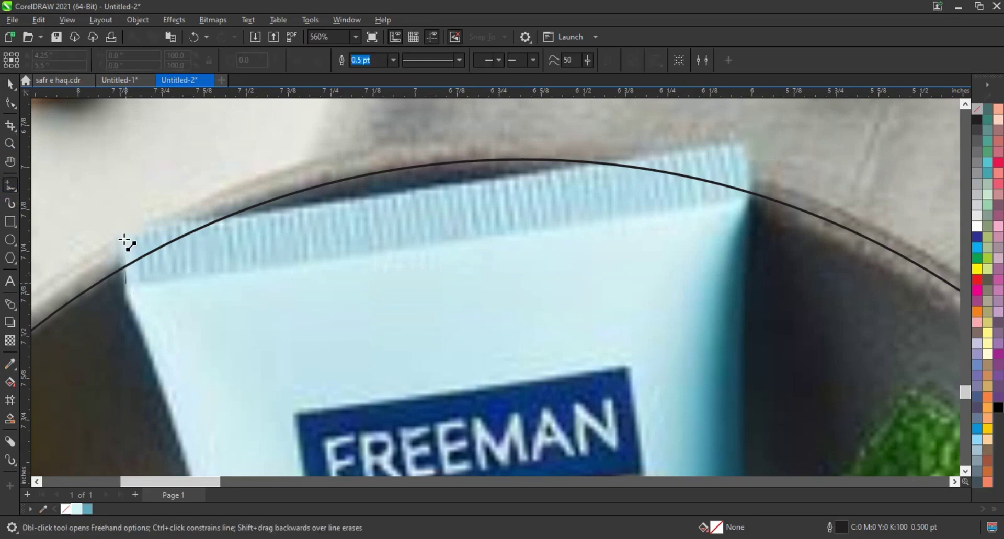
double_click(116, 224)
click(285, 211)
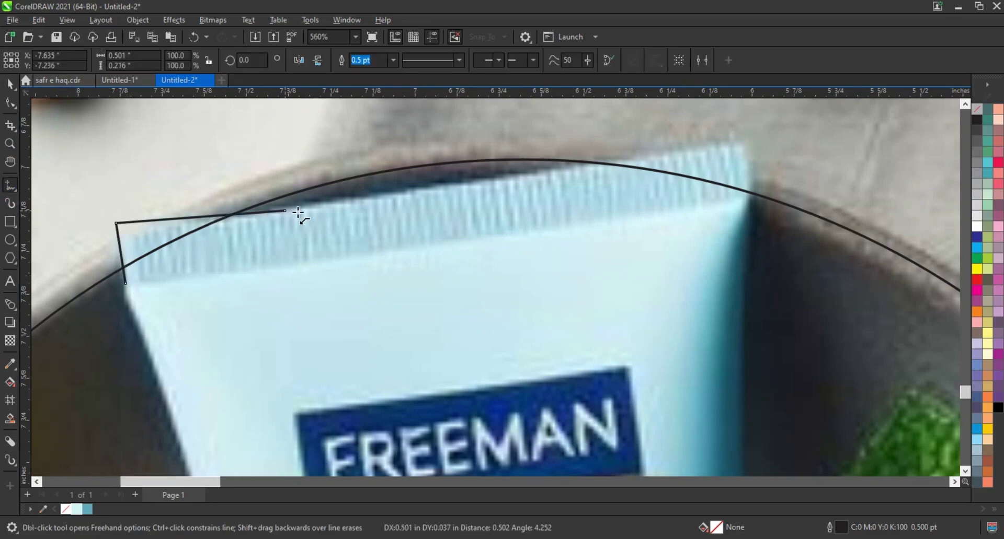
double_click(589, 166)
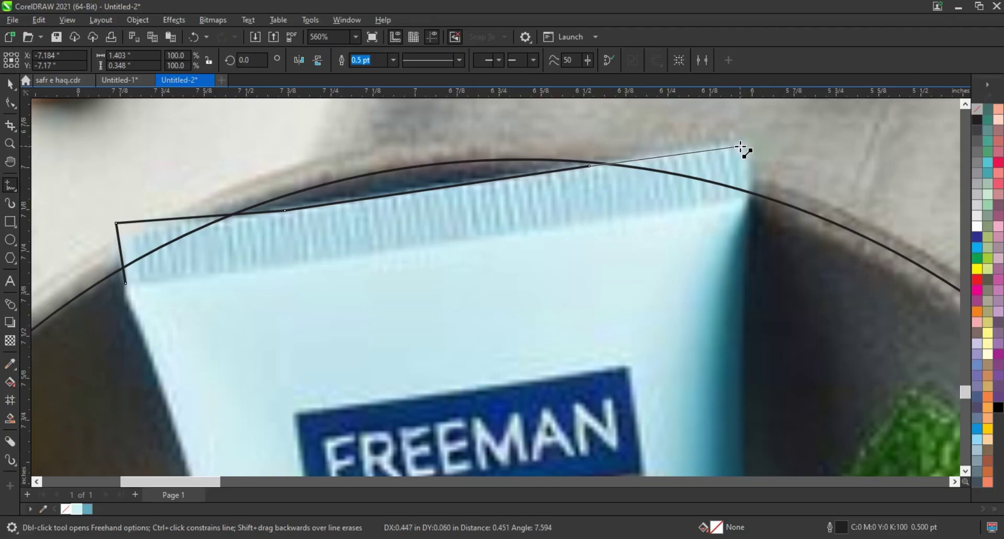
double_click(740, 147)
double_click(751, 182)
double_click(751, 220)
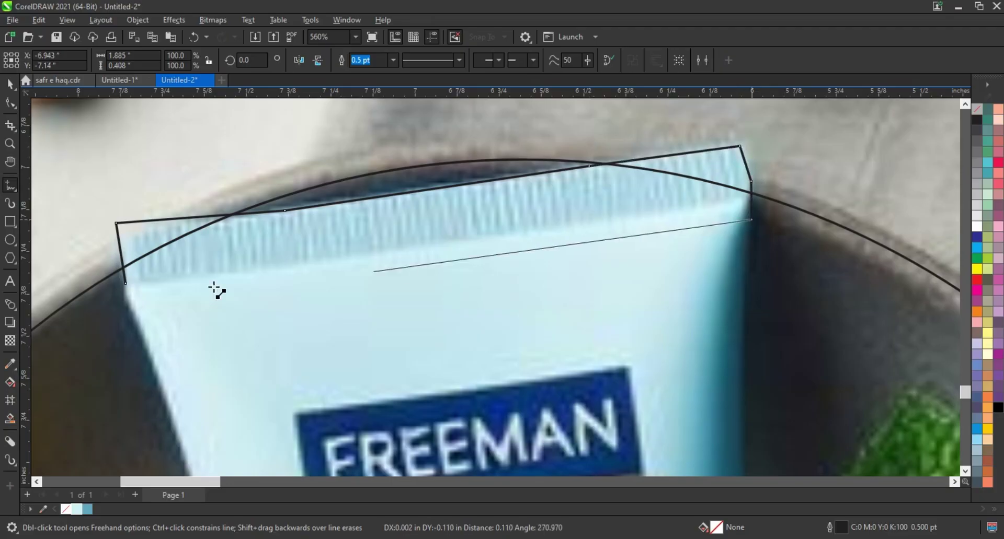
click(126, 283)
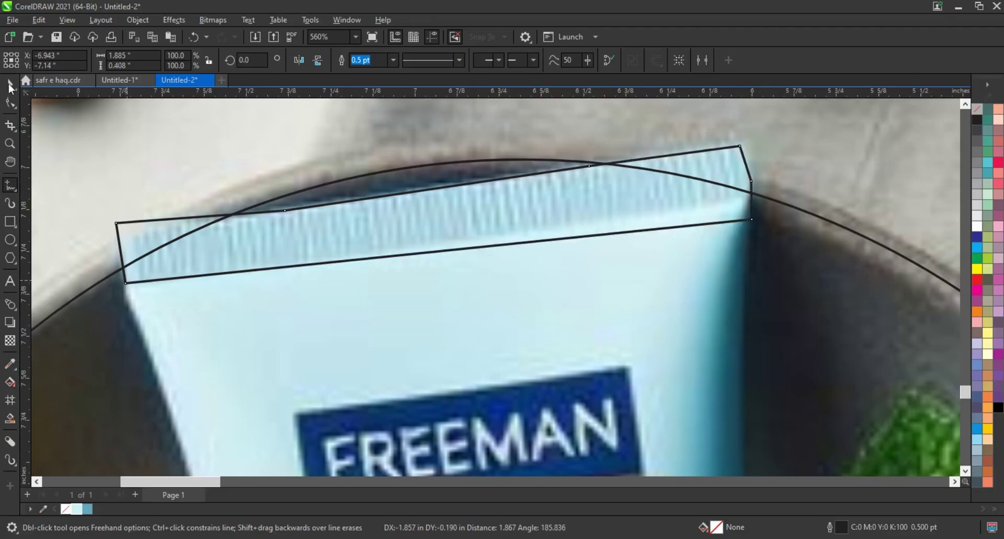
Weld the plate ellipse and the tube-end outline into a single curve.
key(space)
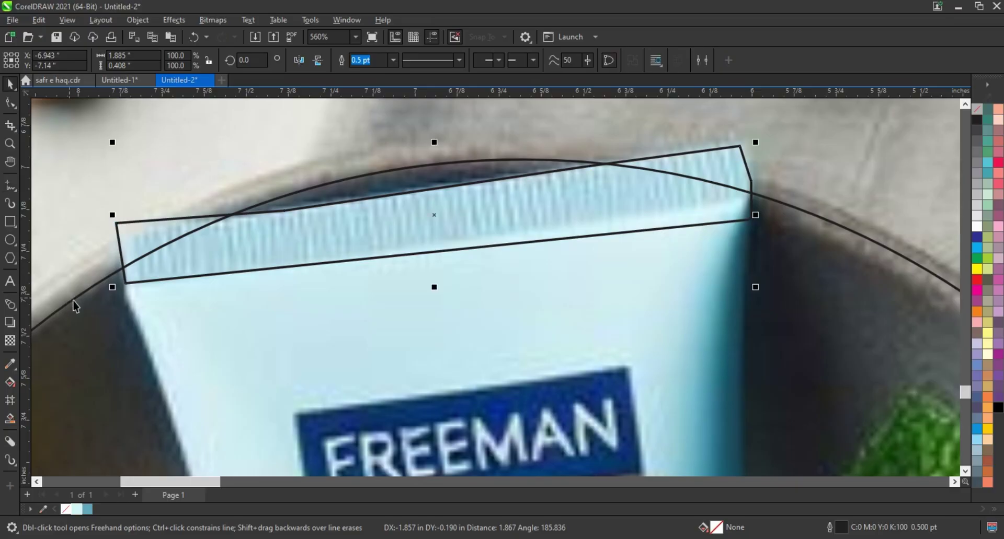
key(ctrl+a)
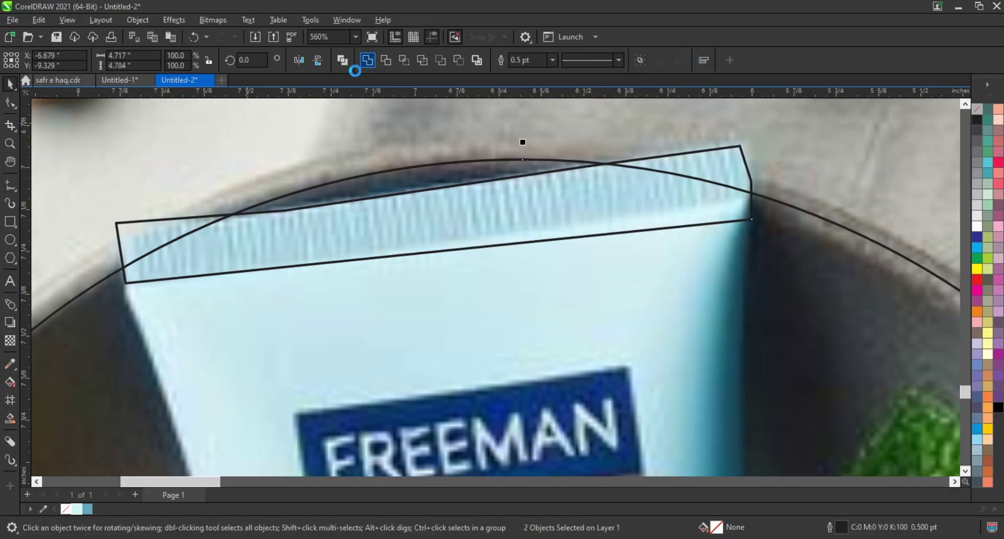
click(368, 60)
Trace a closed four-point outline around the orange bristles of the brush that extend past the plate's rim.
scroll(325, 172, down, 3)
scroll(325, 174, down, 2)
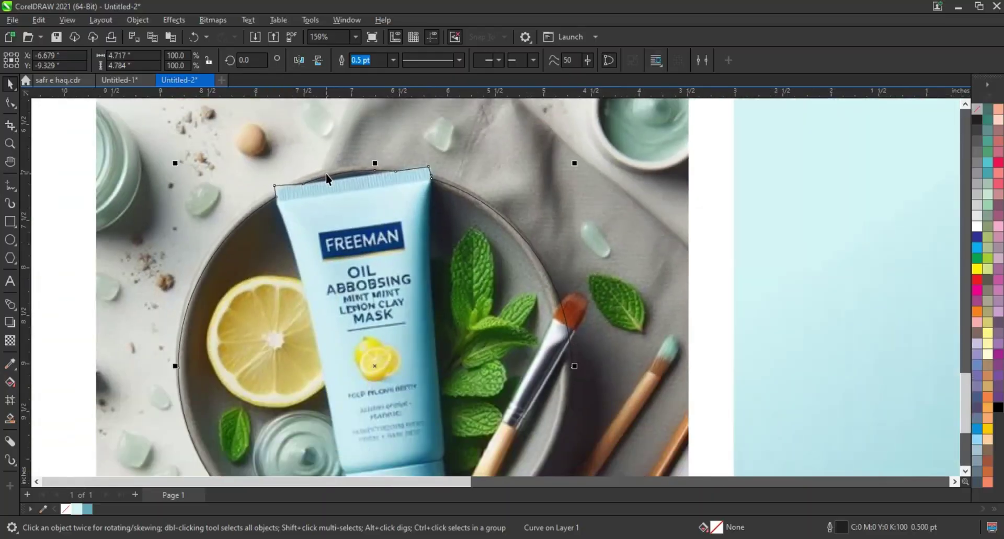
key(z)
drag(449, 247, 636, 345)
click(10, 185)
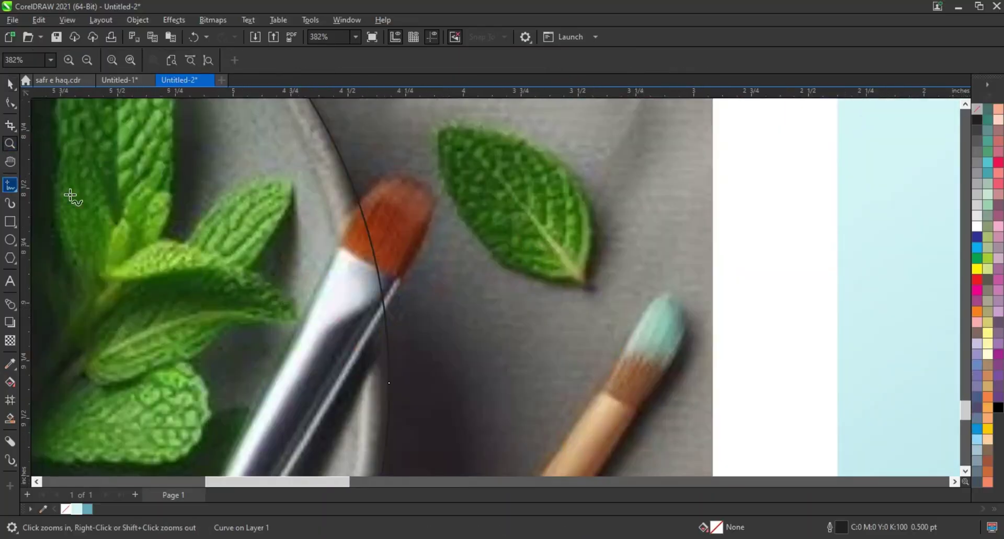
click(341, 244)
double_click(379, 177)
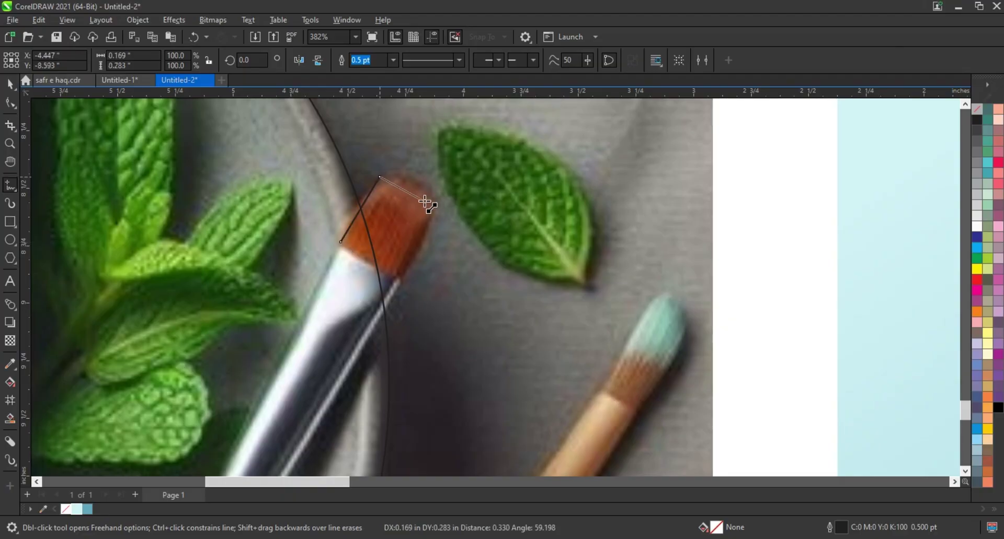
double_click(436, 204)
double_click(374, 333)
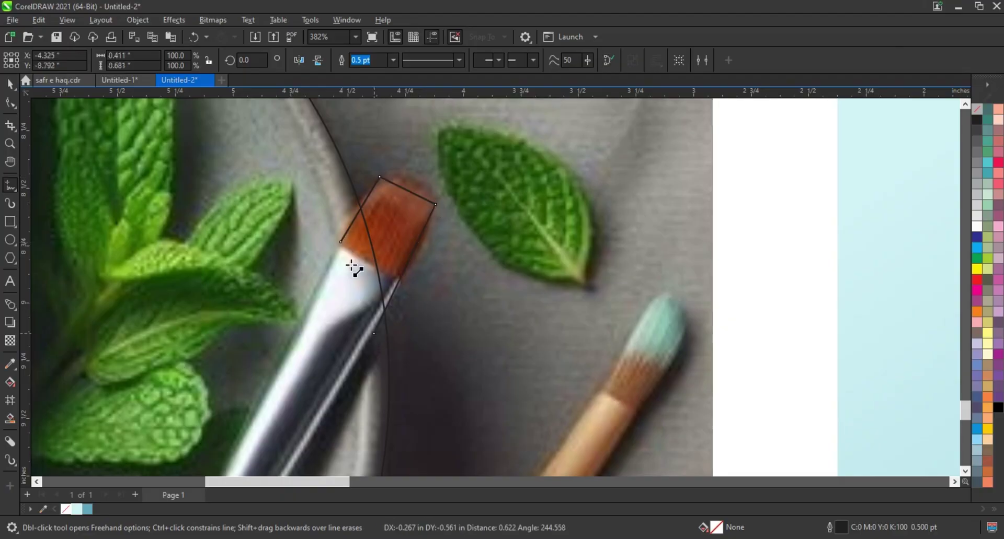
click(343, 241)
Curve the sides and tip of the bristle outline with the Shape tool so it follows the rounded brush head.
click(10, 103)
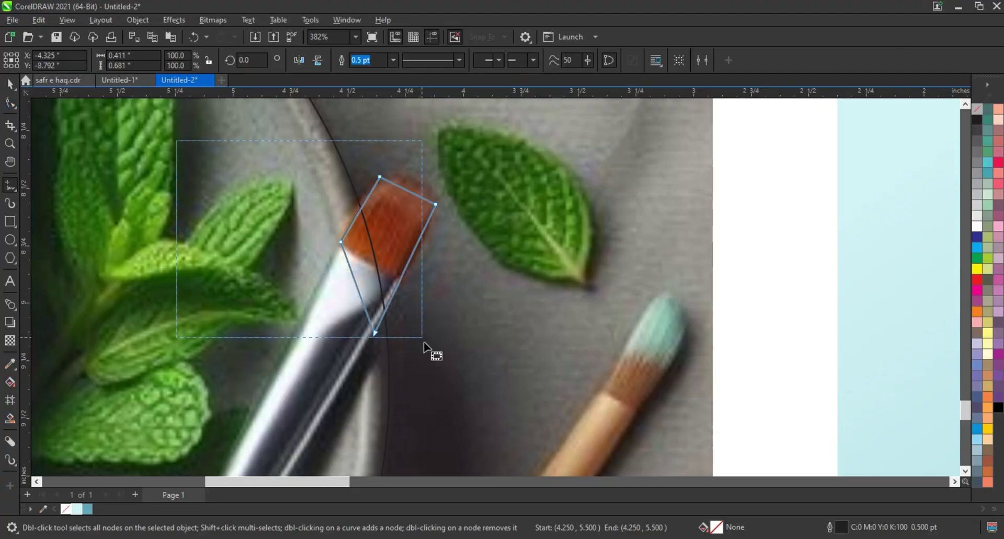
click(410, 261)
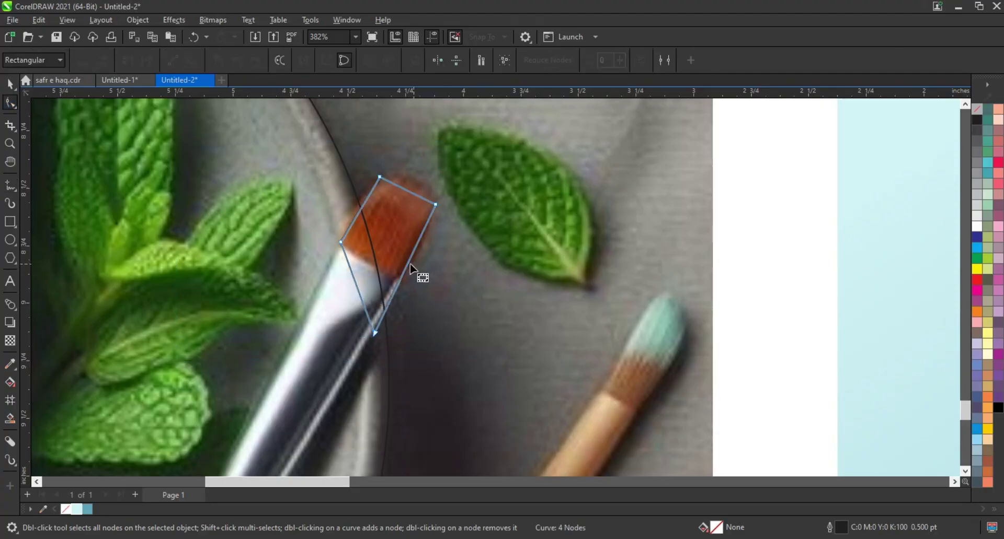
click(375, 333)
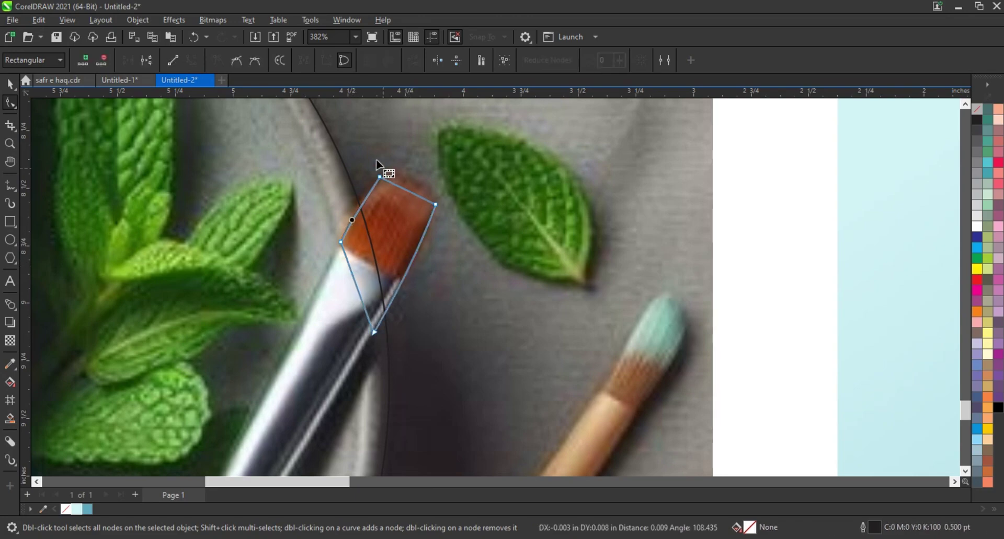
click(380, 177)
mouse_move(395, 184)
mouse_down()
mouse_move(418, 196)
mouse_move(425, 187)
mouse_move(394, 167)
mouse_up()
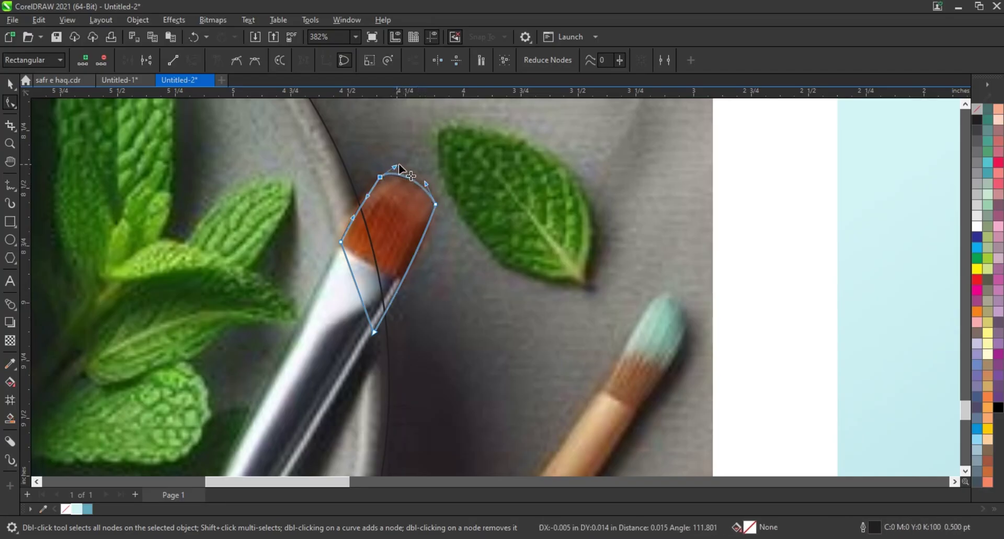
Weld the bristle outline with the plate-and-tube outline into a single curve.
click(10, 84)
shift+click(301, 186)
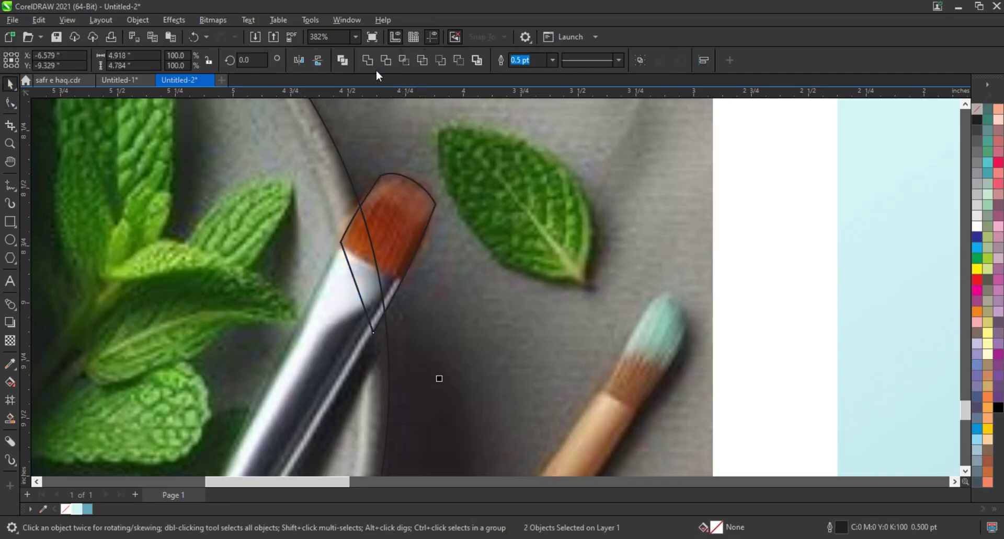
click(372, 62)
scroll(517, 231, down, 8)
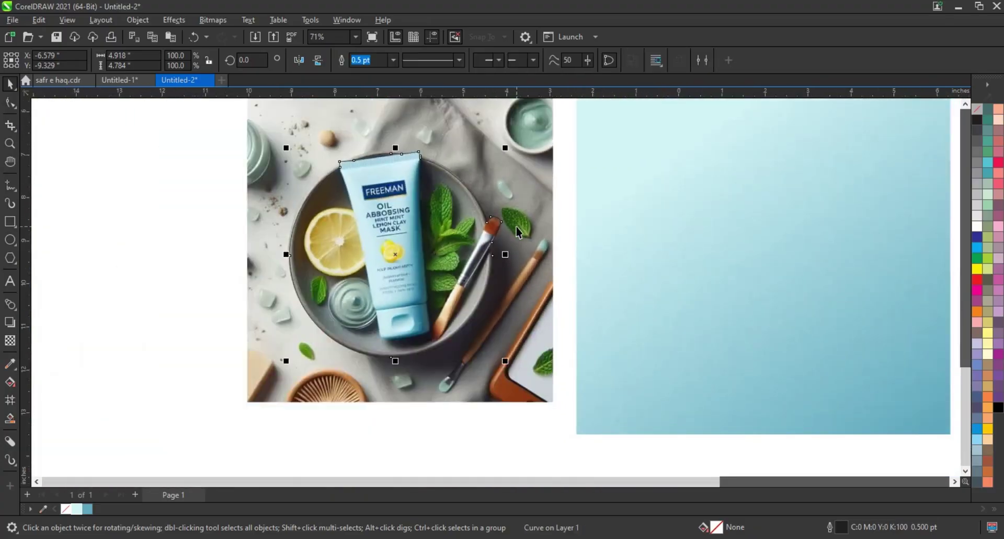
scroll(517, 231, down, 1)
click(211, 271)
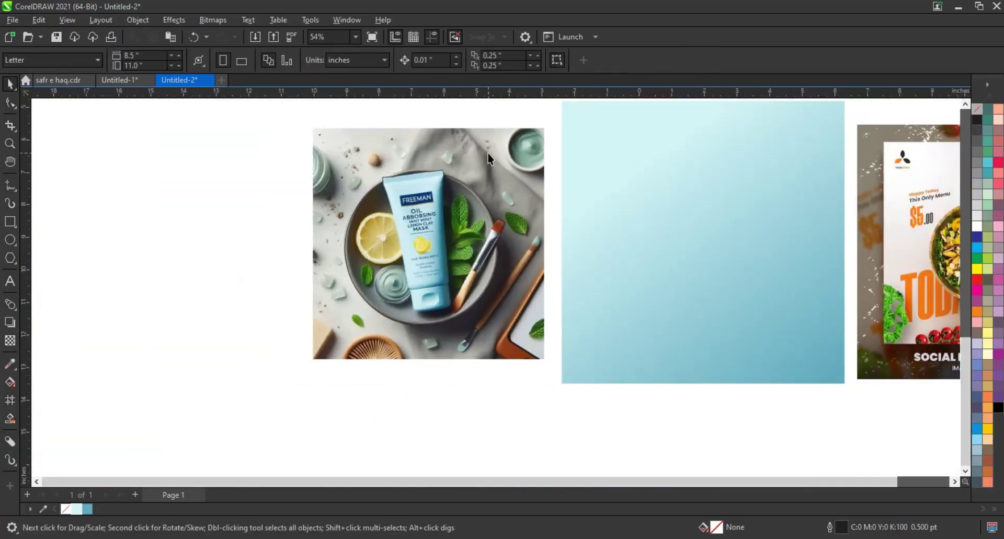
Duplicate the product photo beside the original and PowerClip the original into the traced plate outline.
drag(487, 153, 261, 159)
click(524, 155)
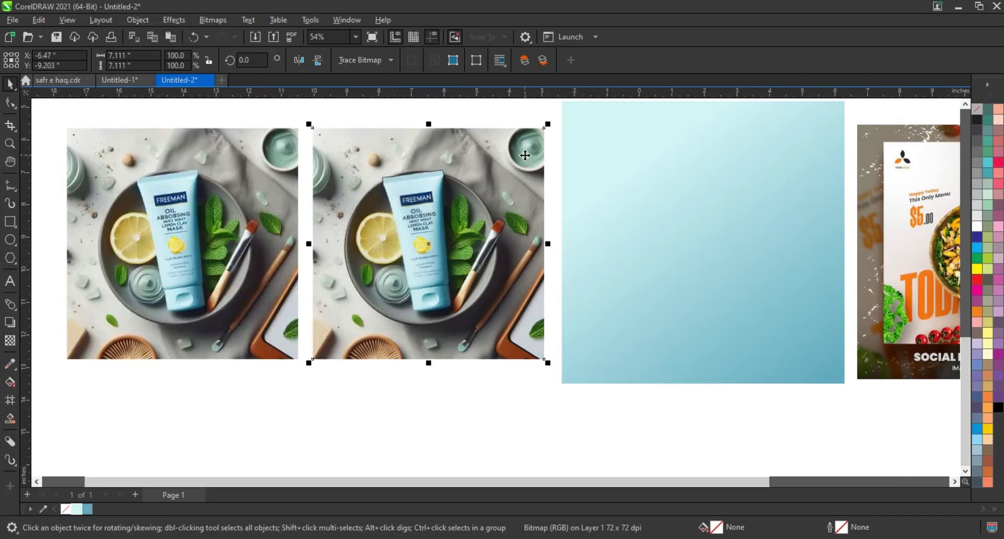
right_click(525, 155)
click(466, 253)
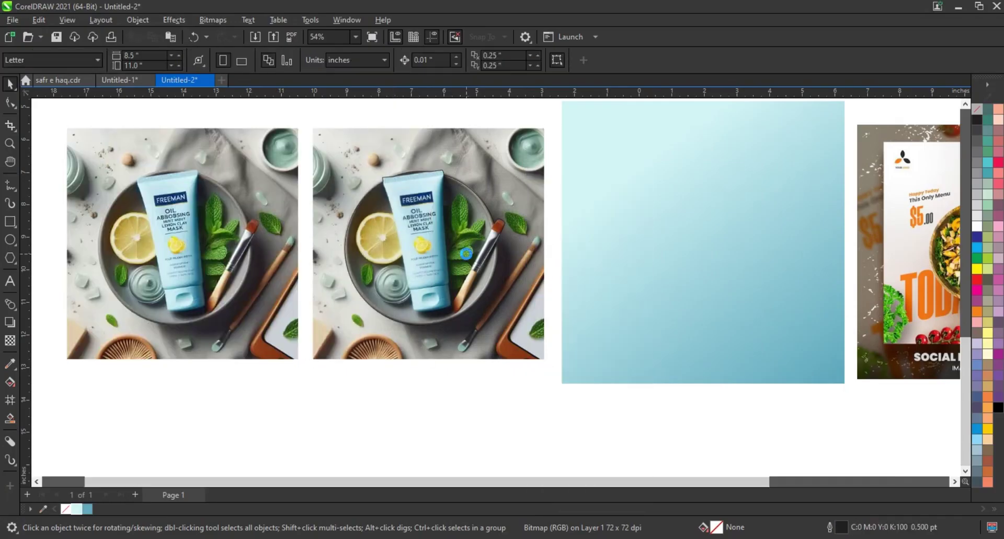
Remove the black outline from the plate cutout.
right_click(976, 110)
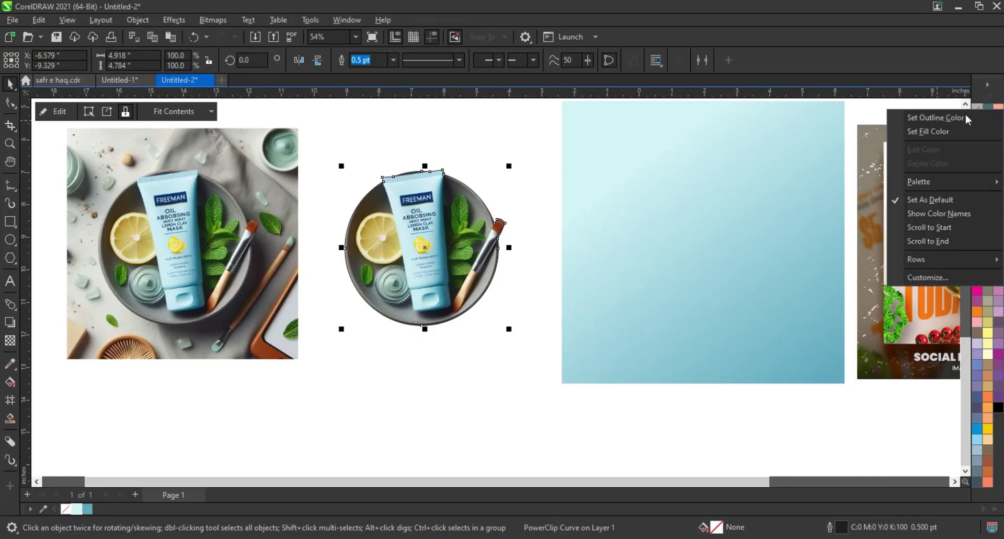
click(920, 114)
click(362, 366)
scroll(316, 217, down, 1)
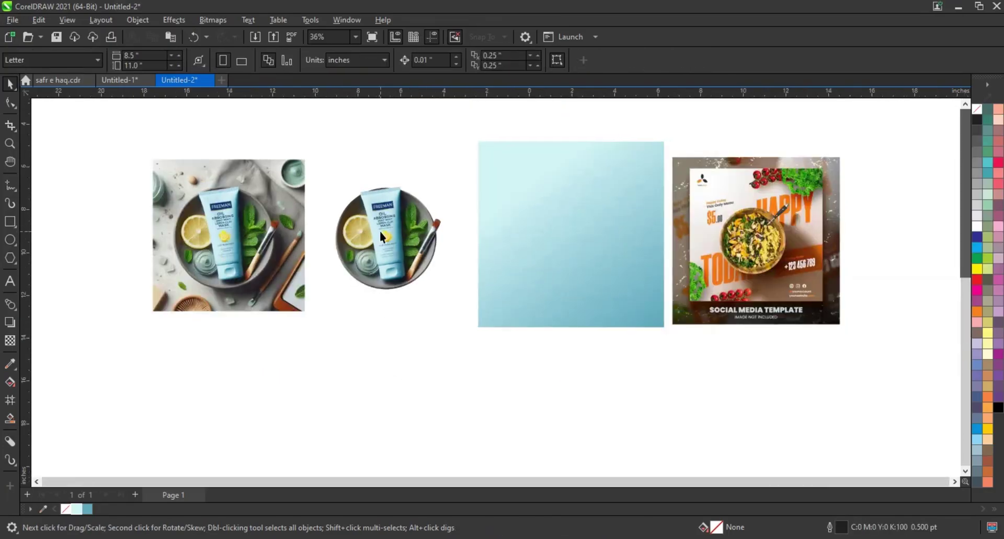
Centre the cutout horizontally on the gradient square and scale it down to 93%, about 4.58 by 4.45 inches.
click(380, 231)
shift+click(570, 267)
key(c)
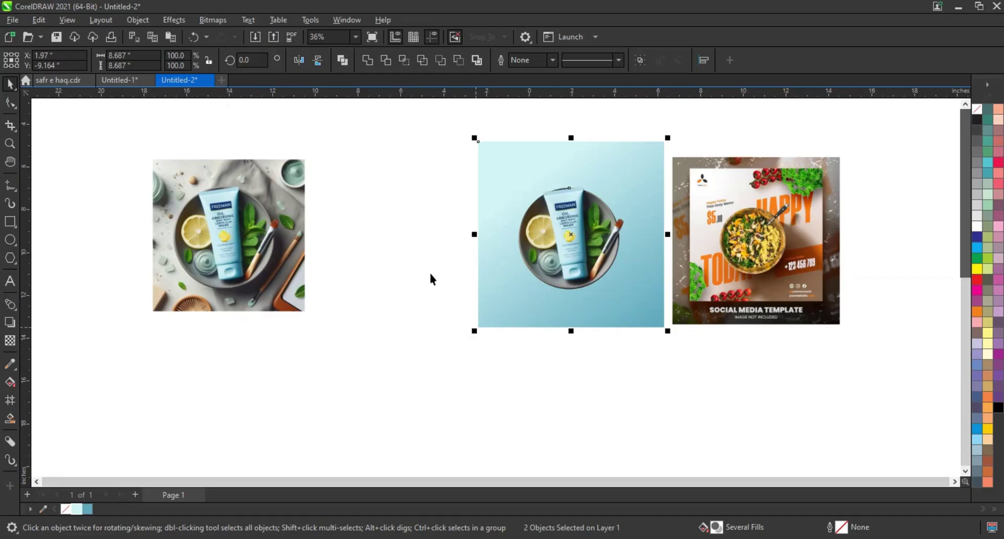
click(69, 190)
click(8, 146)
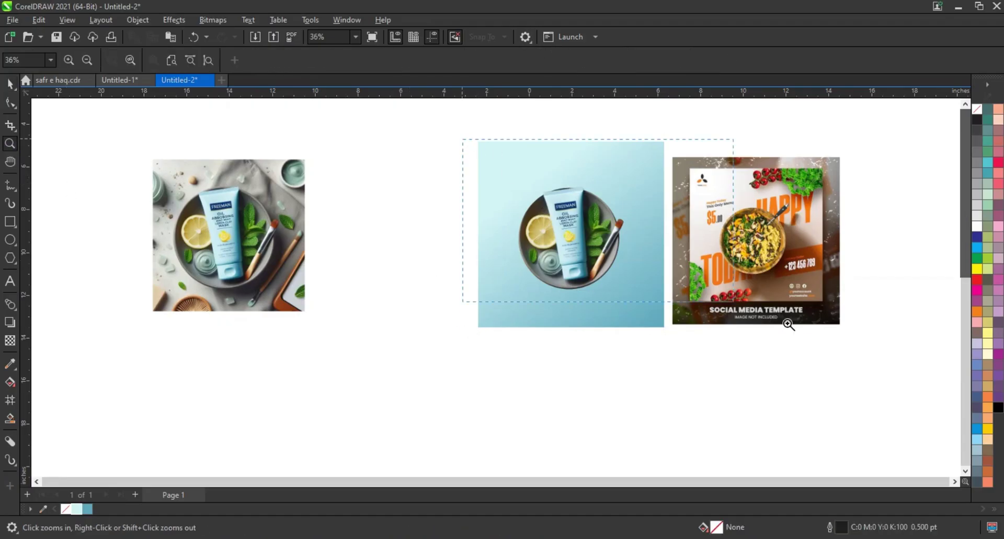
drag(788, 325, 869, 340)
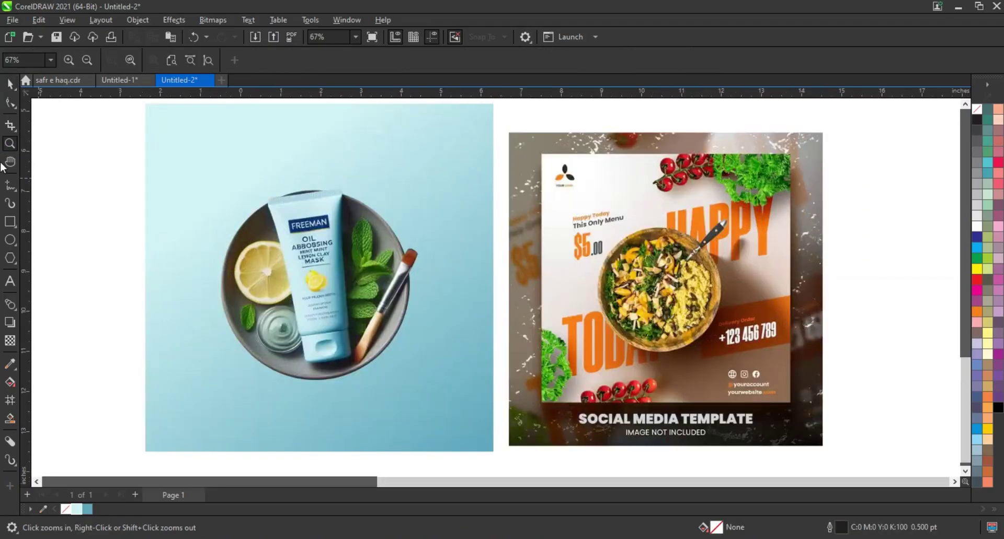
key(space)
click(308, 266)
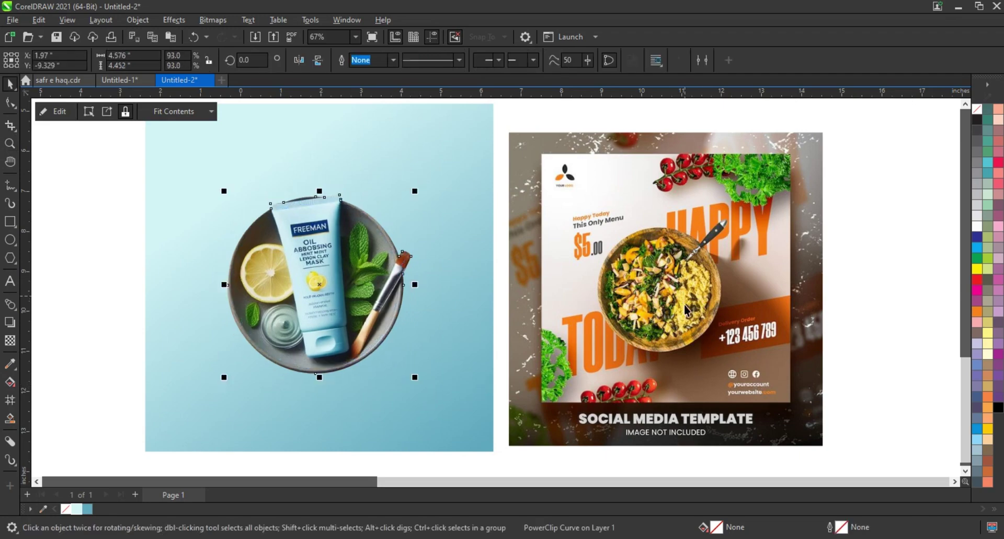
Add a Multiply drop shadow to the cutout, offset about 0.79 and -1.27 inches, with opacity 53 and feather 15.
click(18, 308)
click(12, 325)
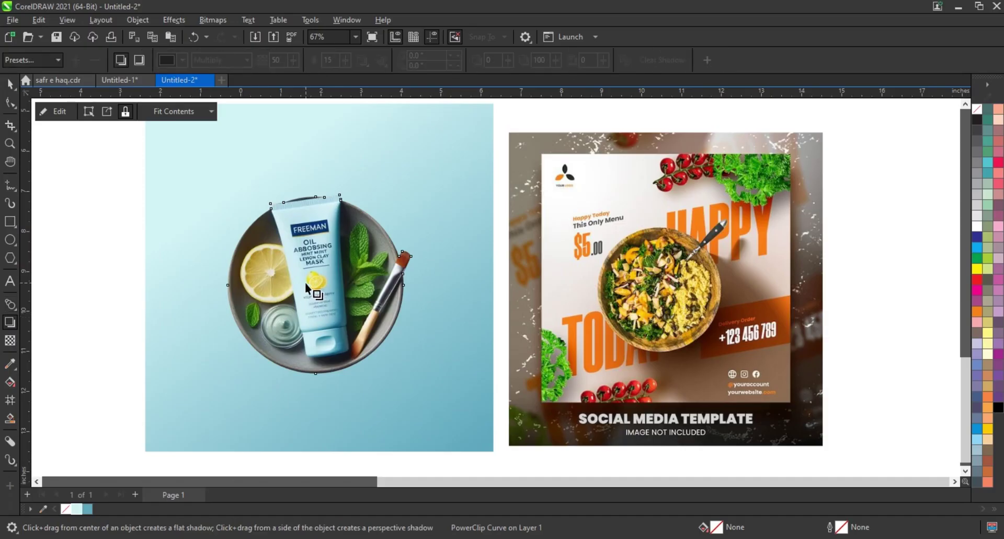
drag(320, 285, 400, 424)
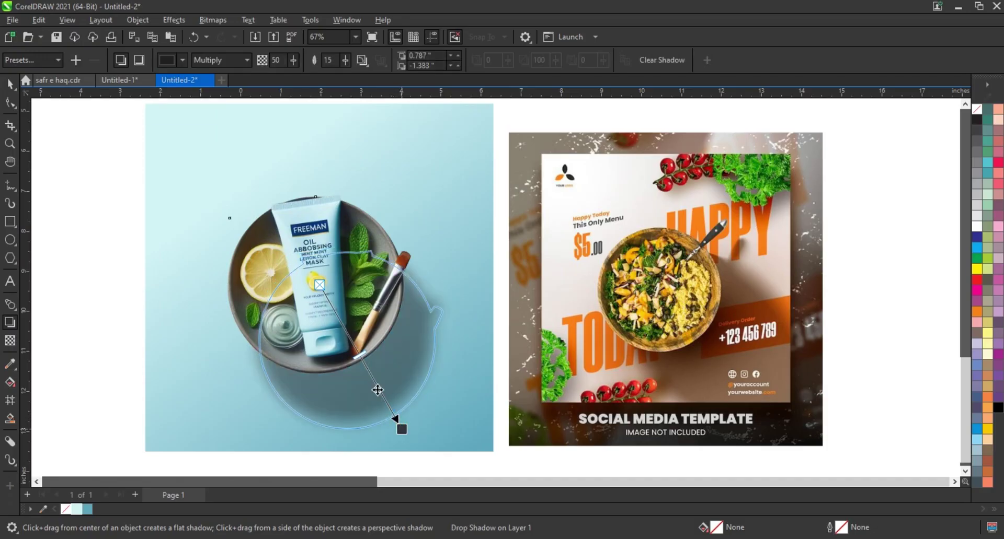
drag(360, 355, 368, 367)
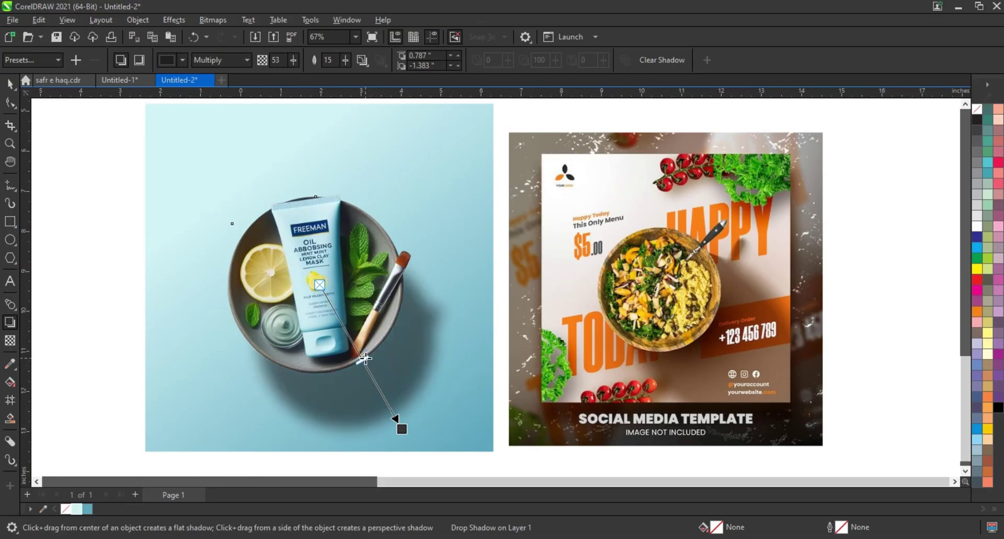
drag(402, 429, 406, 424)
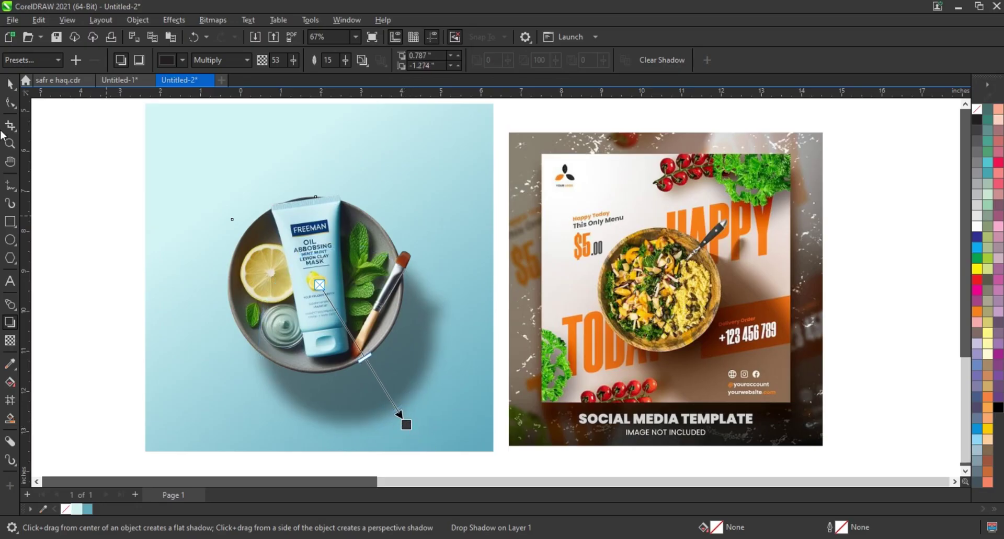
click(8, 85)
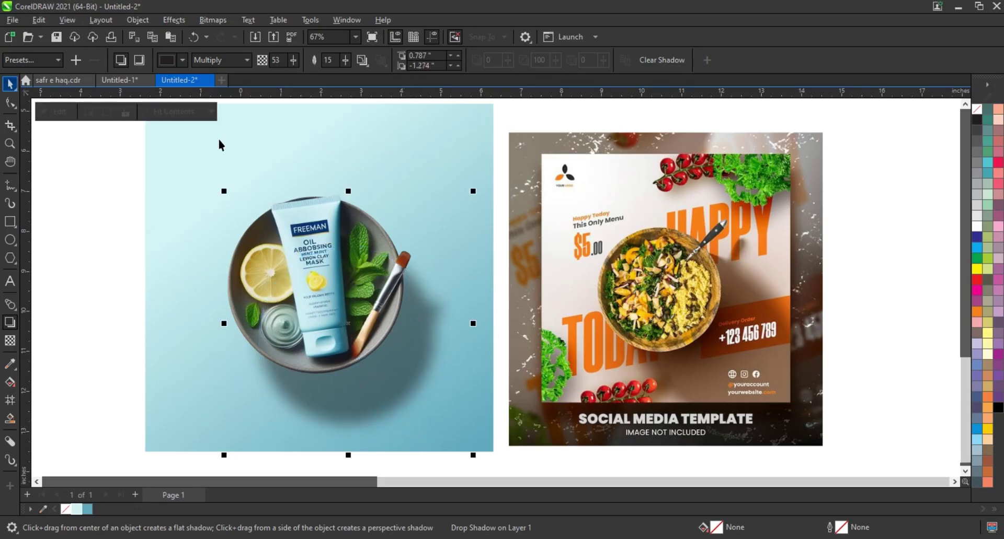
Break the drop shadow apart from the plate cutout.
click(131, 23)
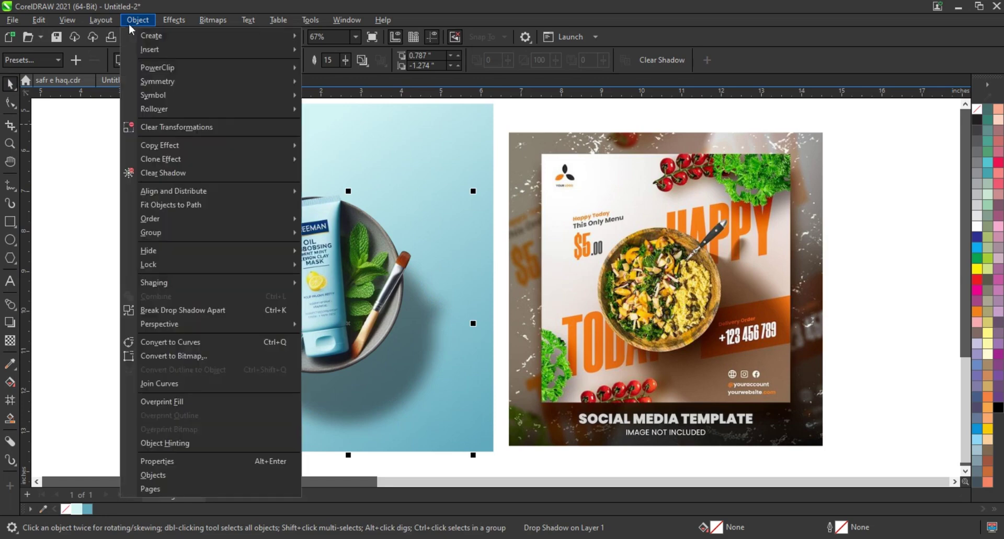
click(176, 309)
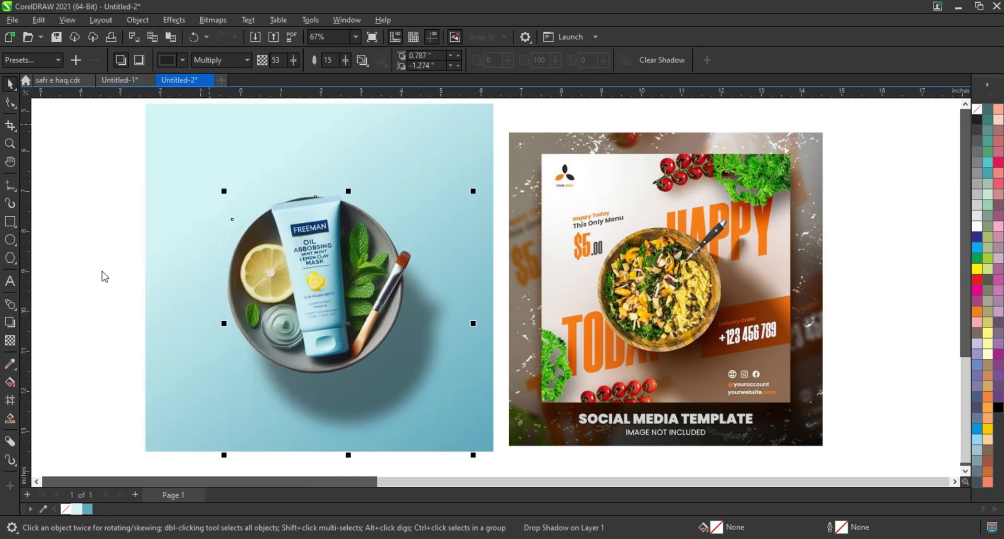
click(101, 269)
Stretch the separated shadow, rotate it to about 40 degrees and position it so it falls diagonally down-right from the plate.
click(367, 381)
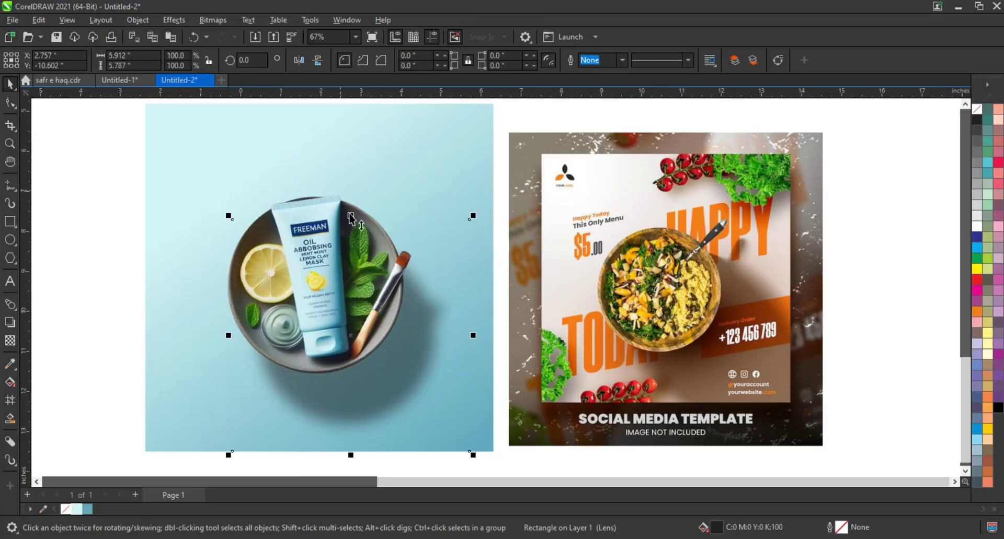
drag(351, 218, 350, 134)
scroll(412, 361, down, 1)
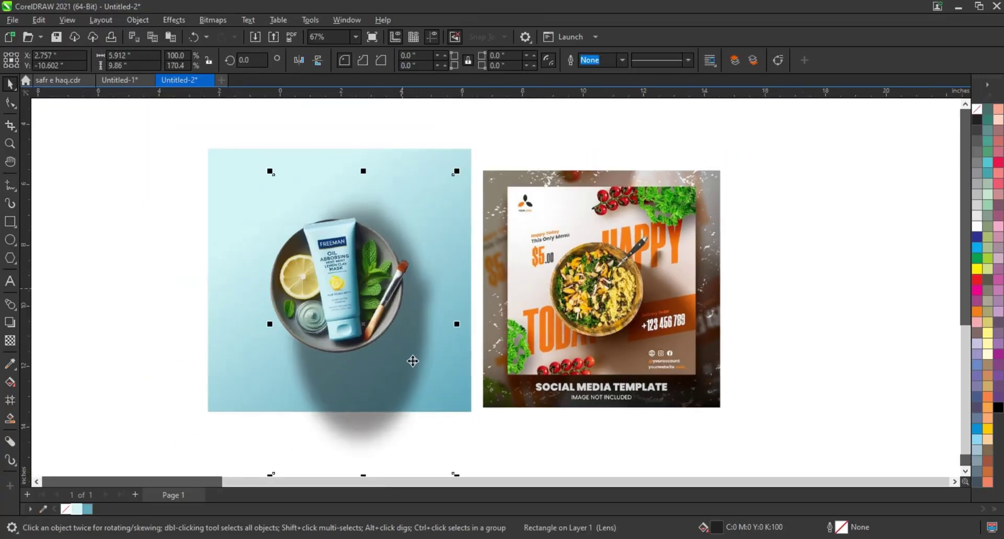
click(412, 361)
drag(457, 475, 495, 395)
click(406, 399)
mouse_move(434, 421)
mouse_down()
mouse_move(455, 438)
mouse_move(448, 431)
mouse_up()
drag(549, 168, 557, 159)
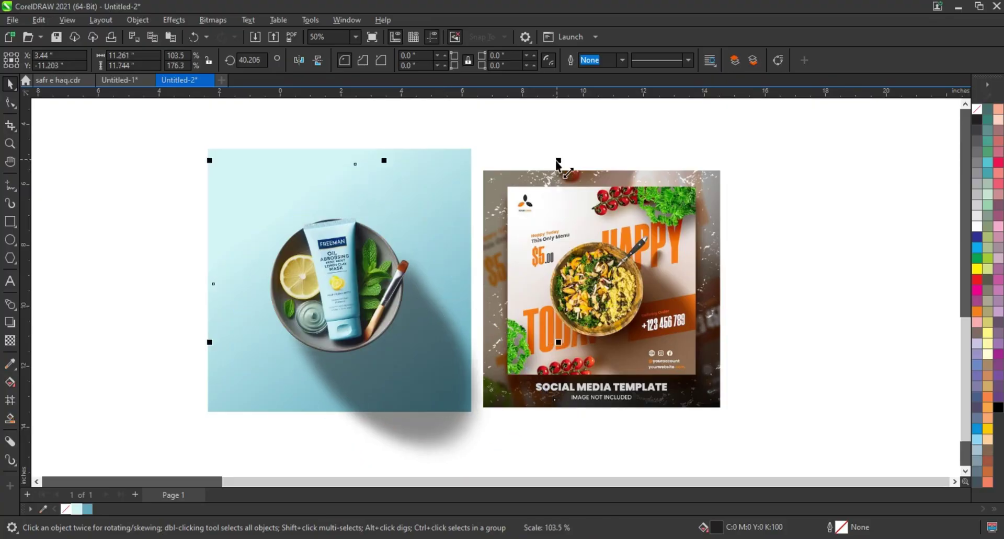
drag(416, 384, 409, 361)
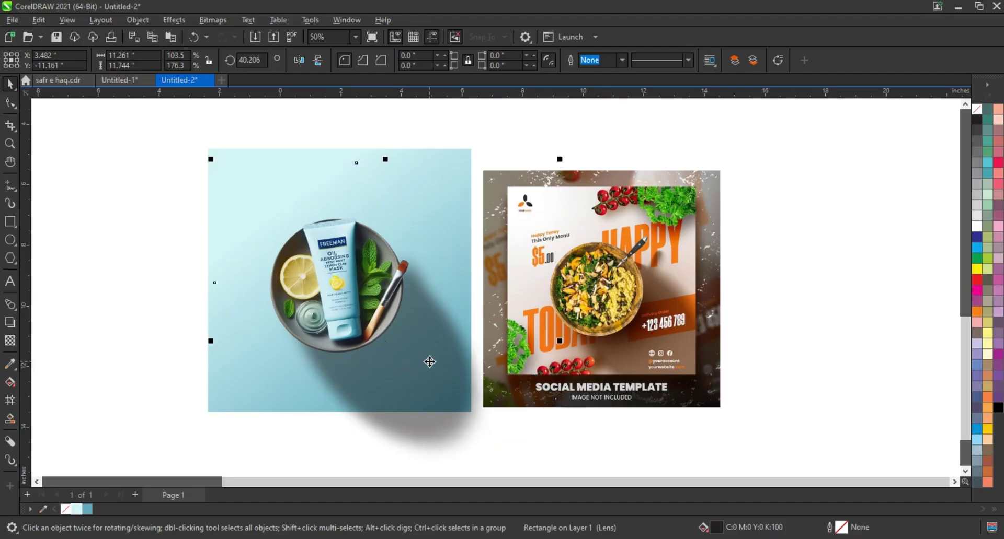
click(905, 348)
Create a mirrored symmetry group from the long shadow and finish editing it.
click(432, 402)
right_click(433, 401)
click(396, 193)
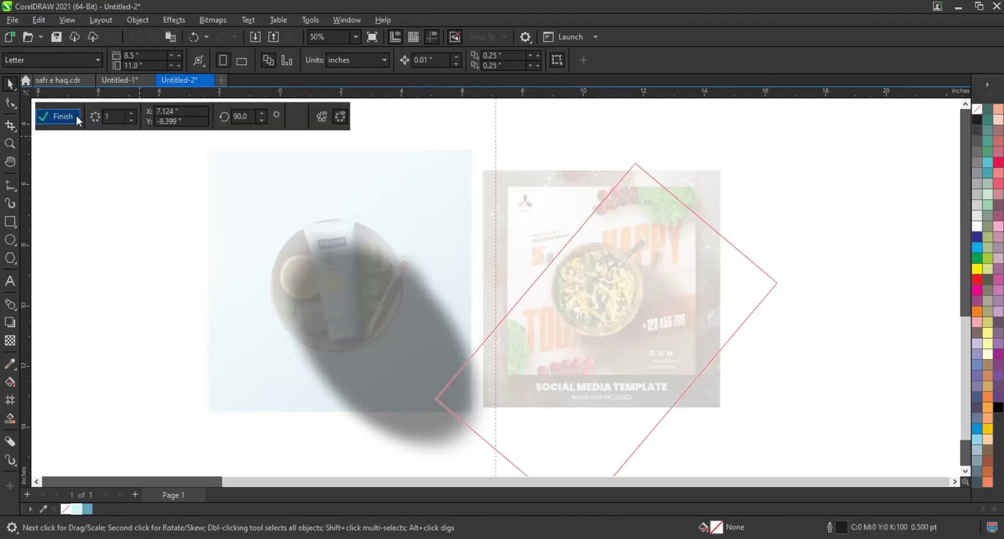
click(76, 115)
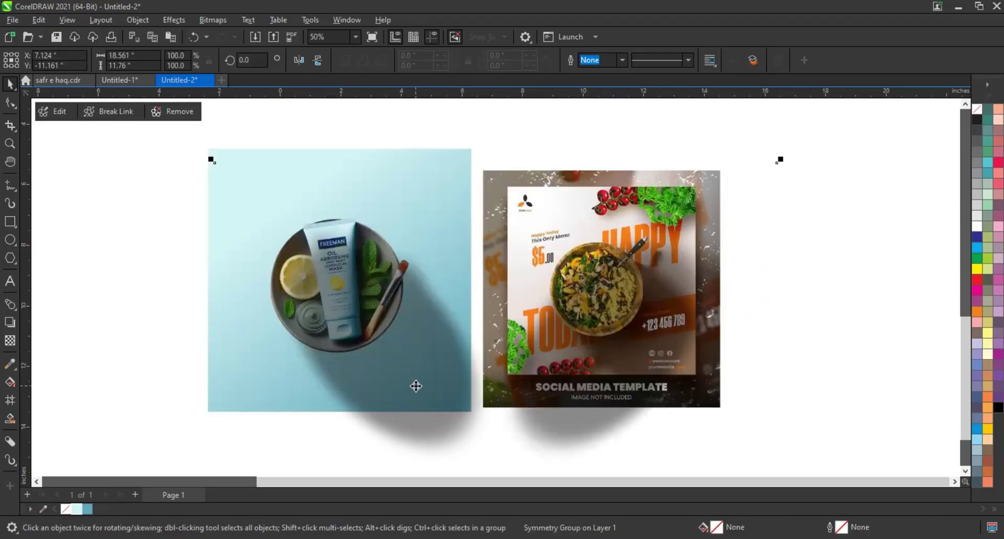
PowerClip the shadow's symmetry group inside the gradient background square.
right_click(416, 386)
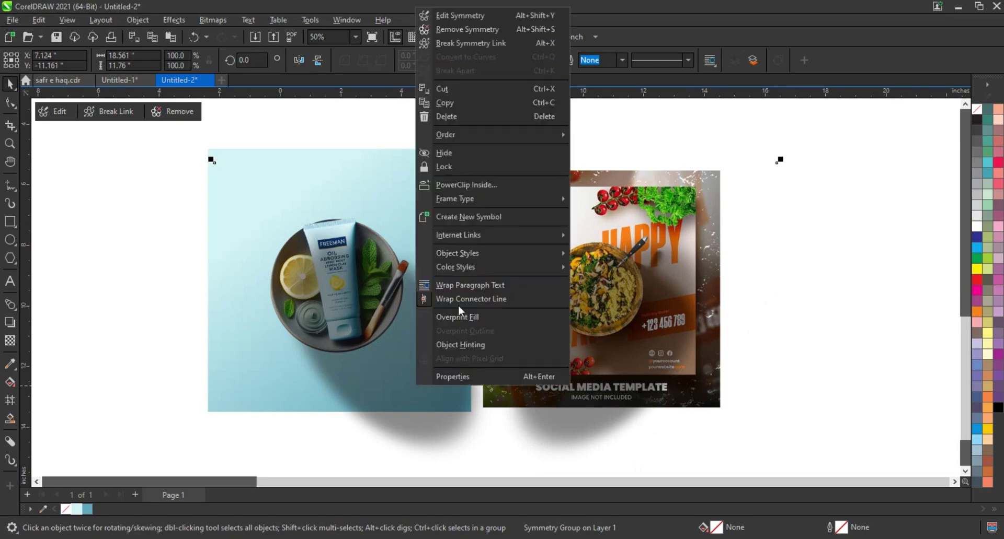
click(471, 189)
click(222, 148)
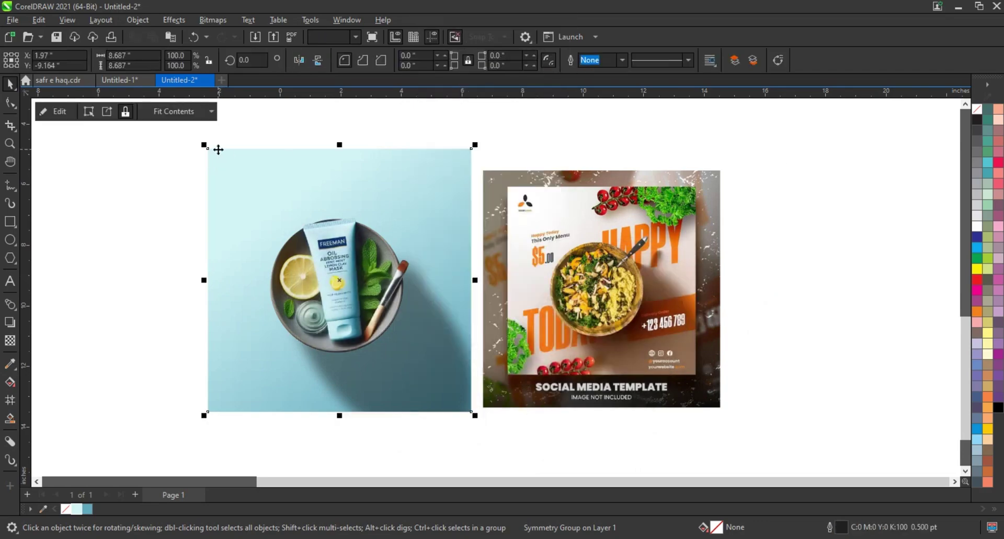
click(152, 229)
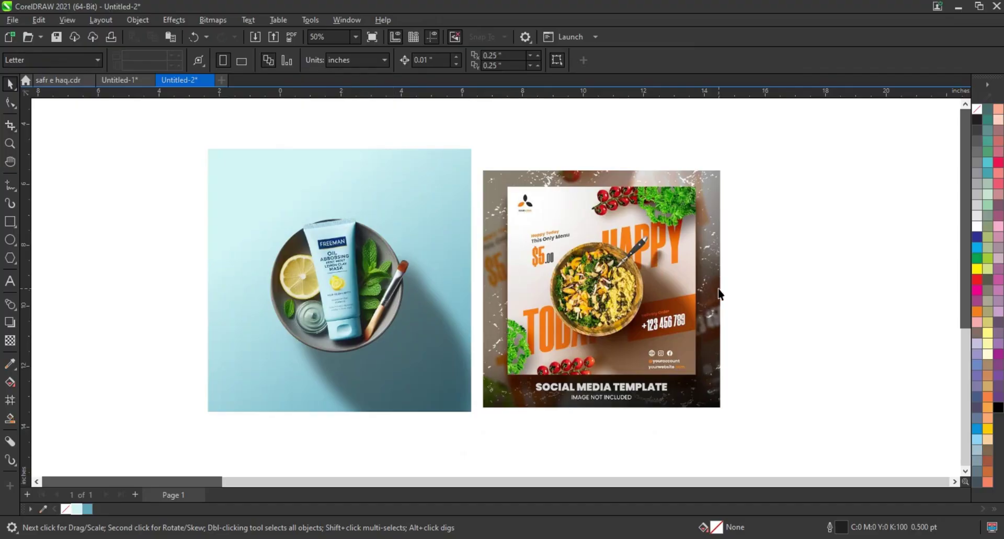
Draw an ellipse about 1.51 by 1.54 inches fitted around the lemon slice in the original product photo.
scroll(719, 295, down, 2)
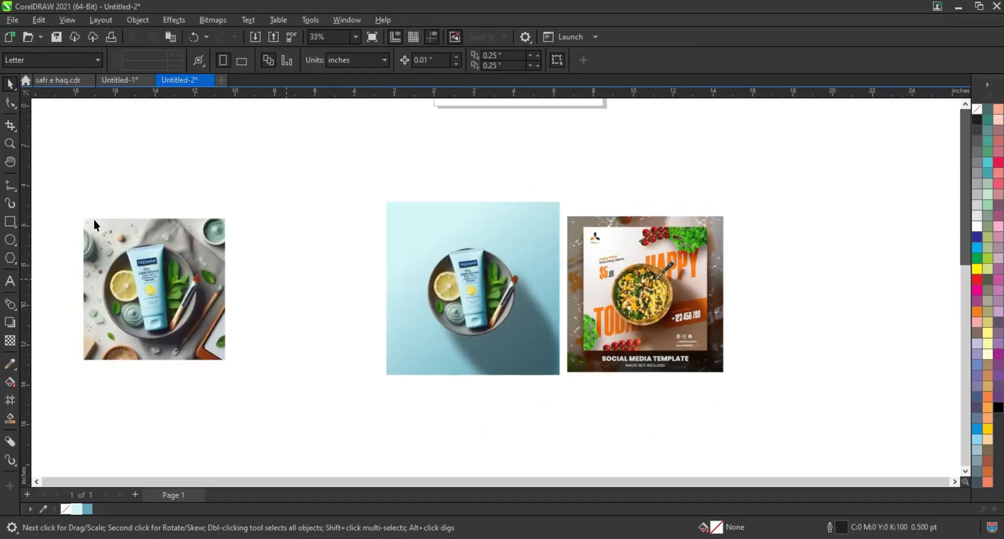
click(8, 146)
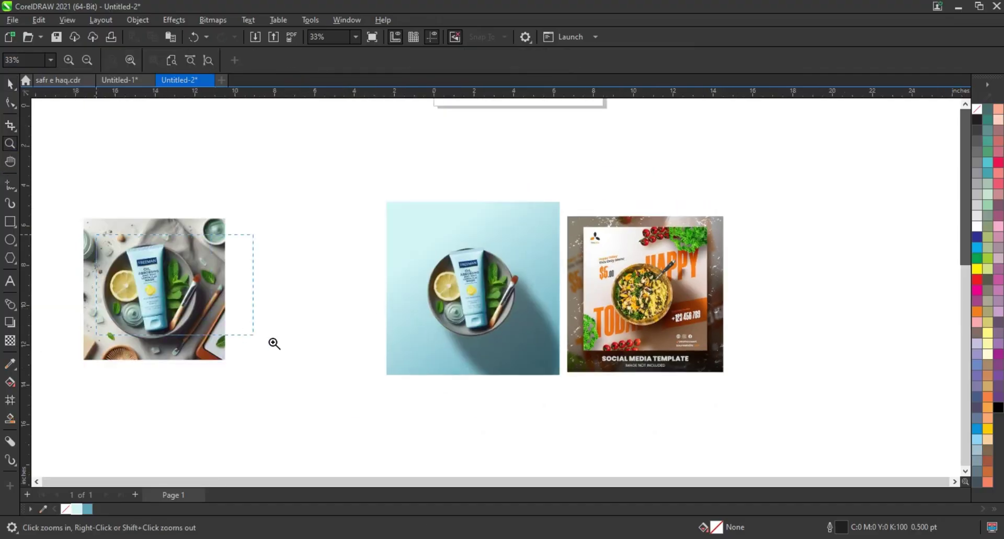
drag(273, 343, 273, 342)
click(432, 365)
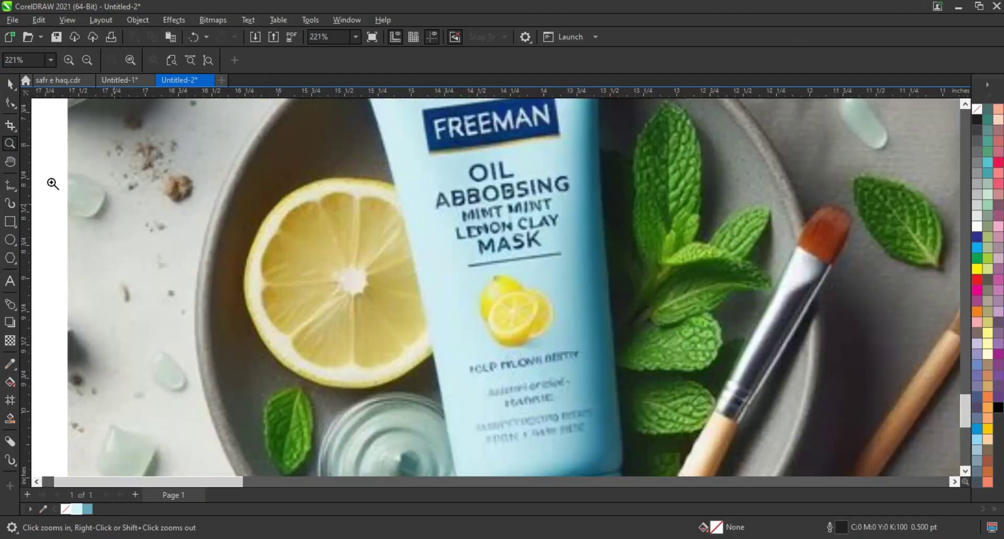
click(10, 240)
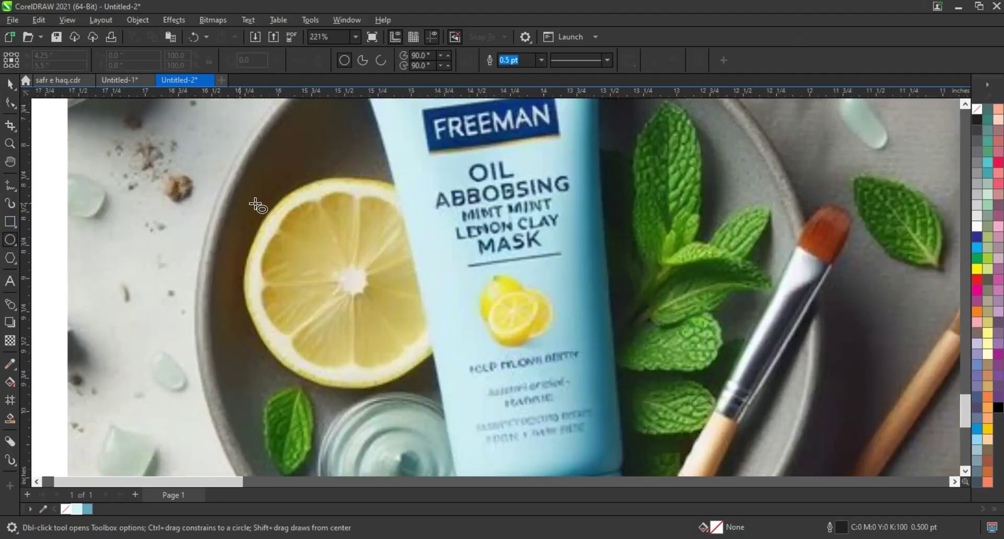
drag(253, 198, 448, 385)
click(10, 85)
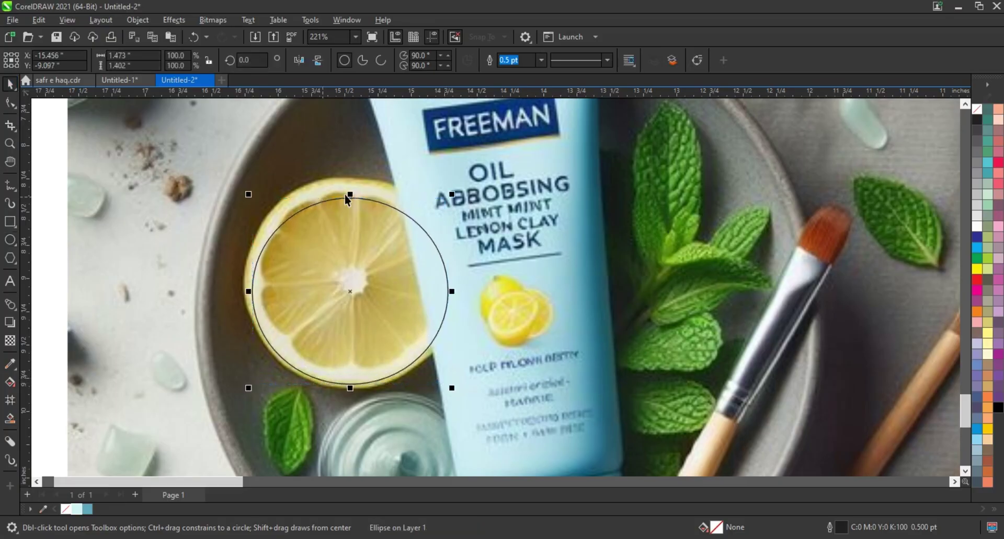
drag(350, 198, 360, 222)
drag(450, 283, 453, 282)
scroll(314, 238, down, 2)
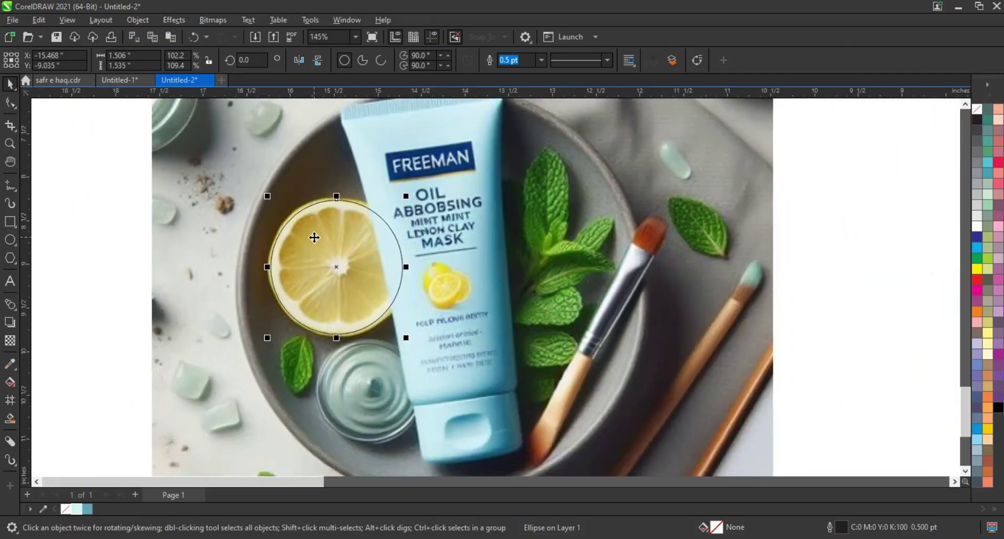
Draw a circle about 1.56 inches wide and align it with the cropped jar at the photo's upper-left edge.
click(10, 143)
scroll(507, 265, down, 2)
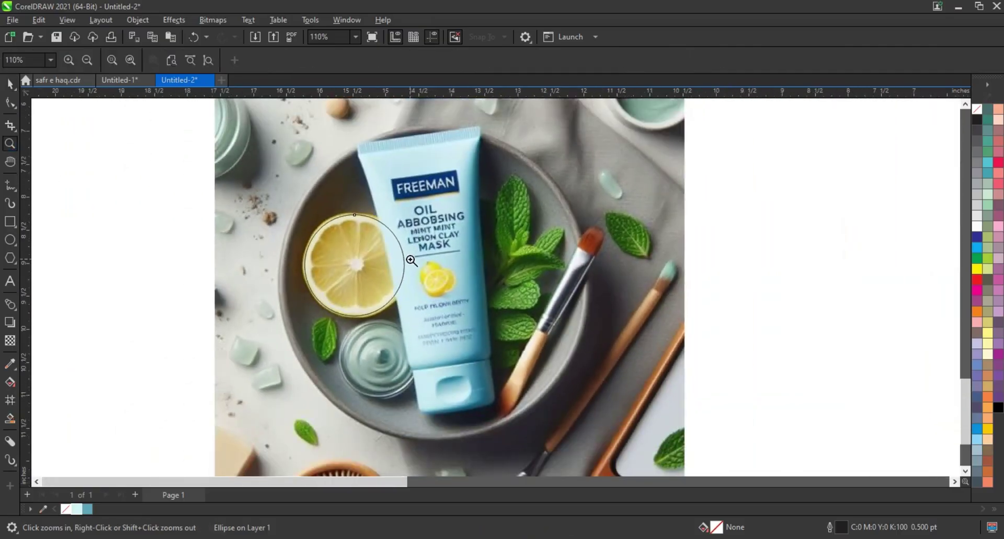
drag(212, 102, 449, 239)
click(8, 241)
drag(249, 144, 334, 322)
click(10, 84)
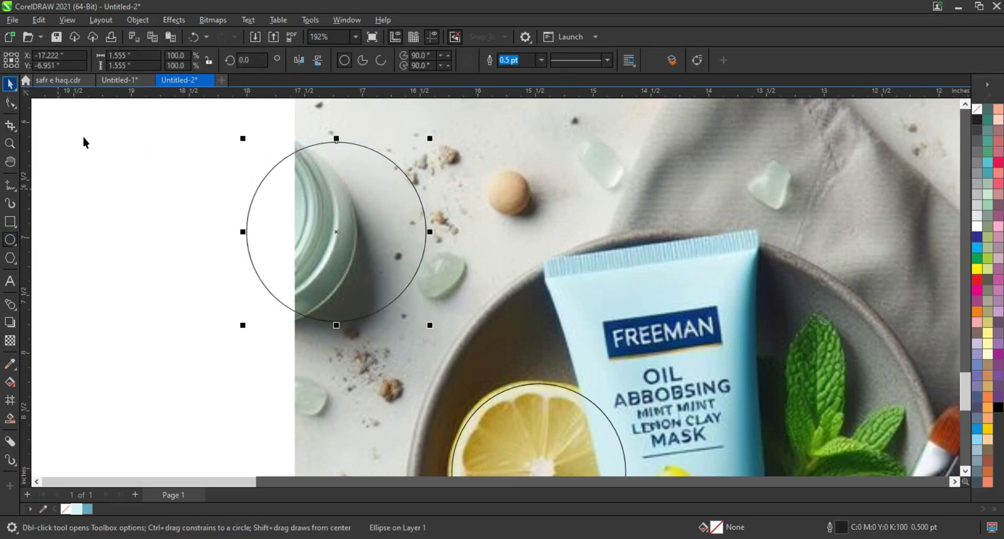
drag(317, 224, 252, 228)
Duplicate the jar's circle and fit the copy, about 1.5 inches wide, around the cream bowl in the photo's upper-right corner.
scroll(115, 256, down, 2)
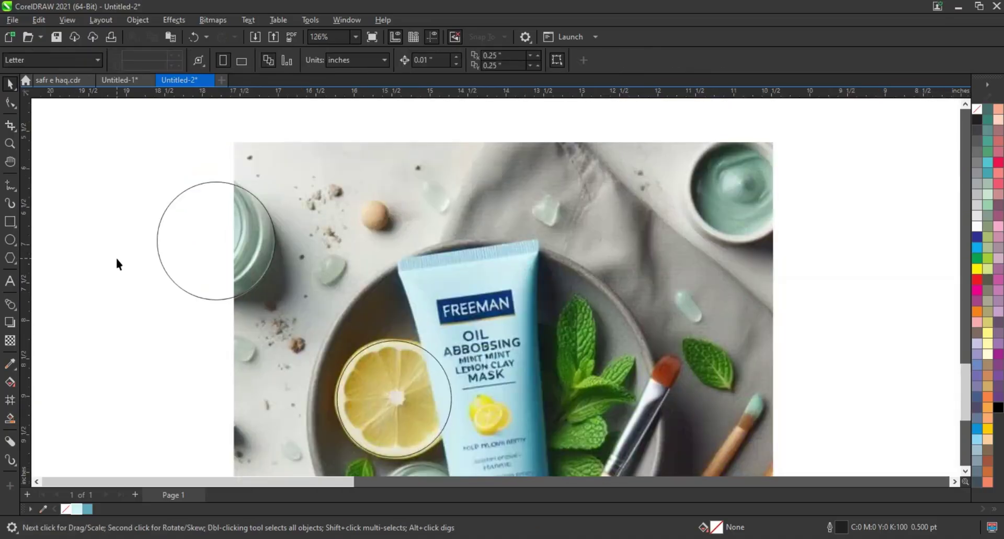
drag(524, 255, 658, 206)
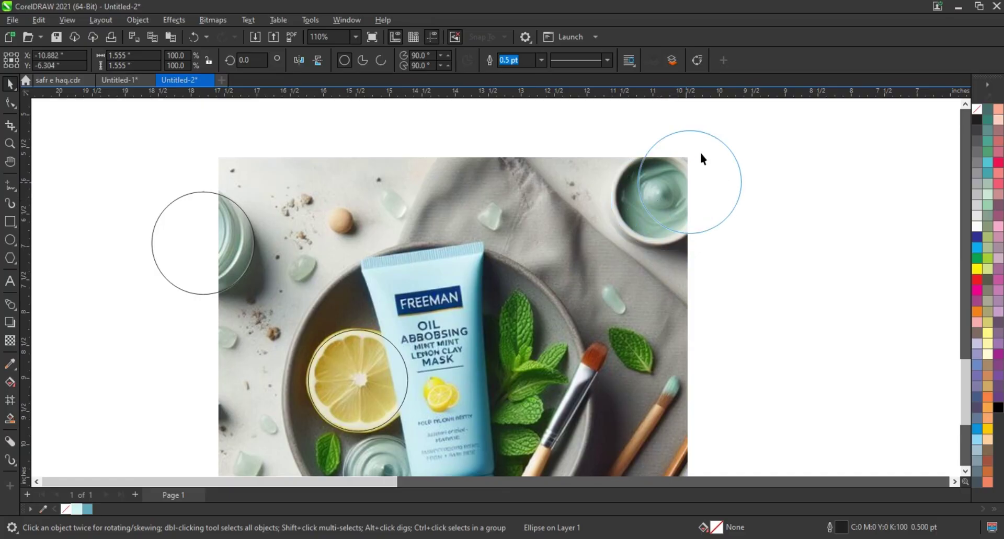
drag(716, 257, 737, 246)
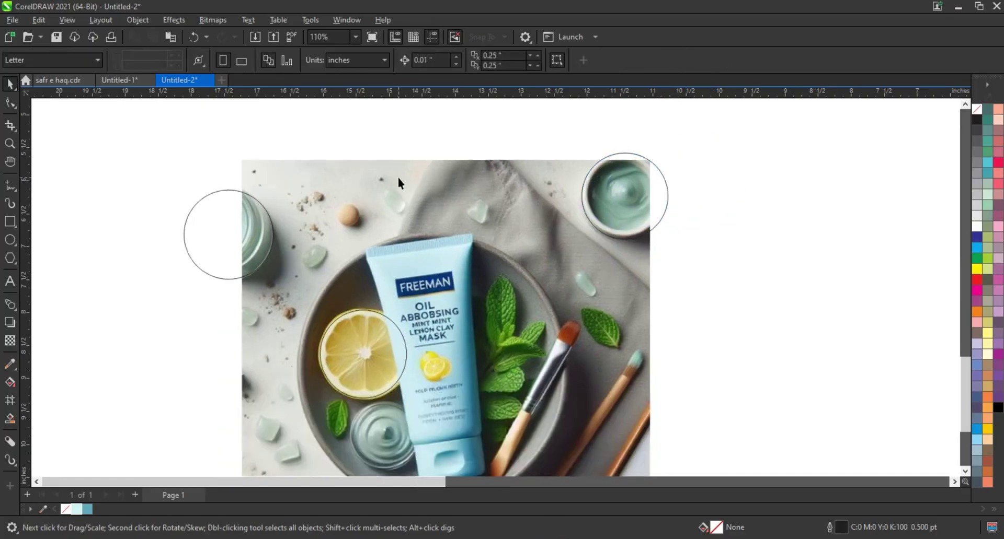
click(386, 168)
scroll(372, 172, down, 1)
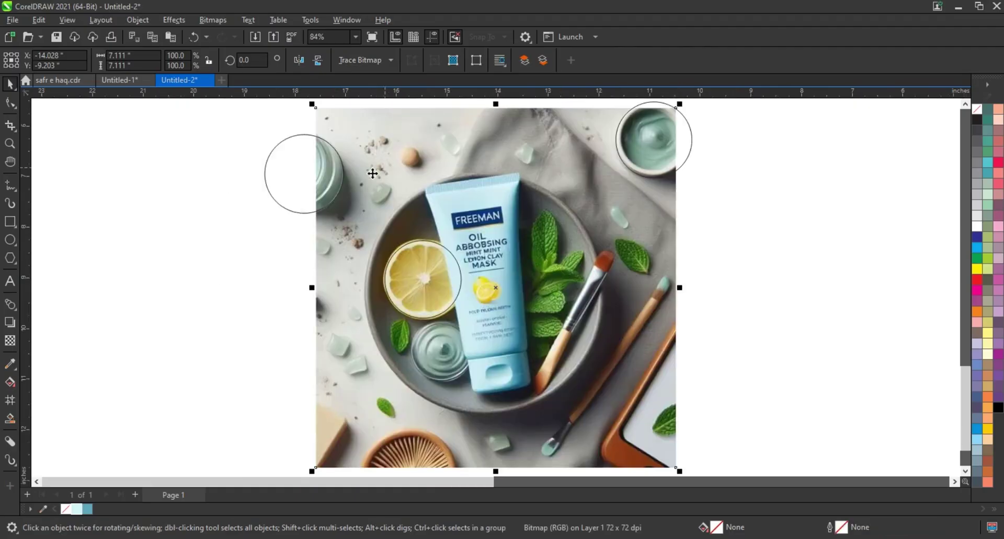
click(266, 262)
scroll(285, 257, down, 2)
Draw a closed two-node freehand line from tip to stem of the single mint leaf beside the brush.
click(10, 143)
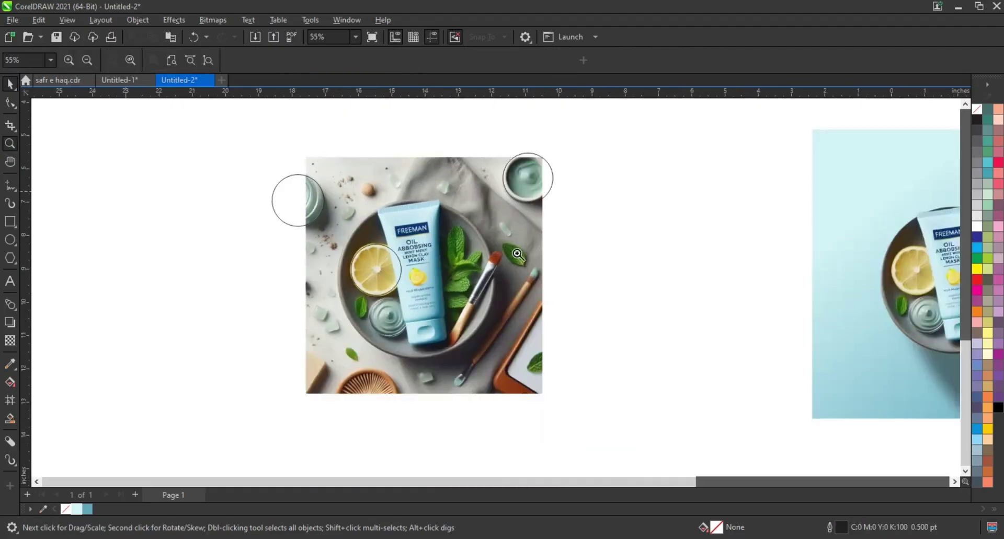
drag(470, 225, 580, 309)
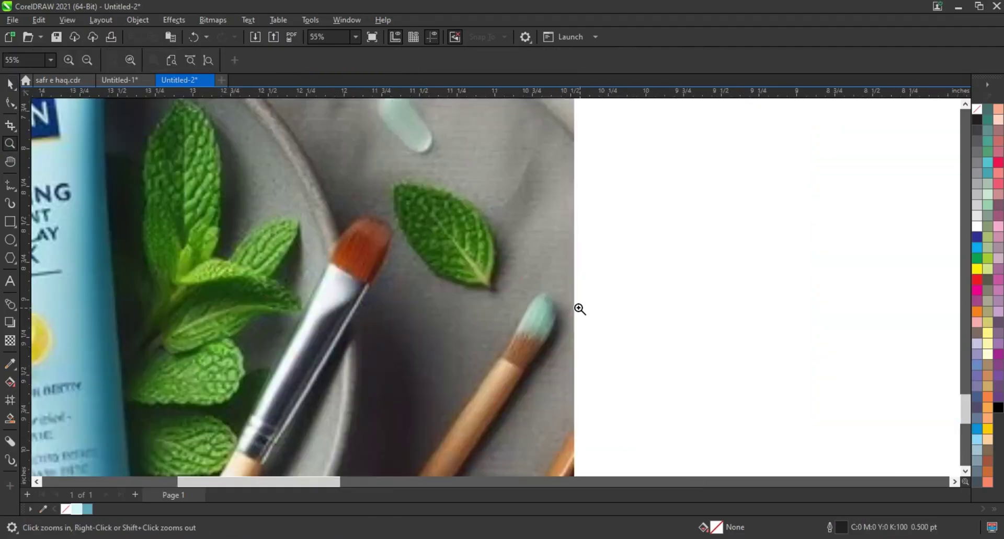
click(10, 186)
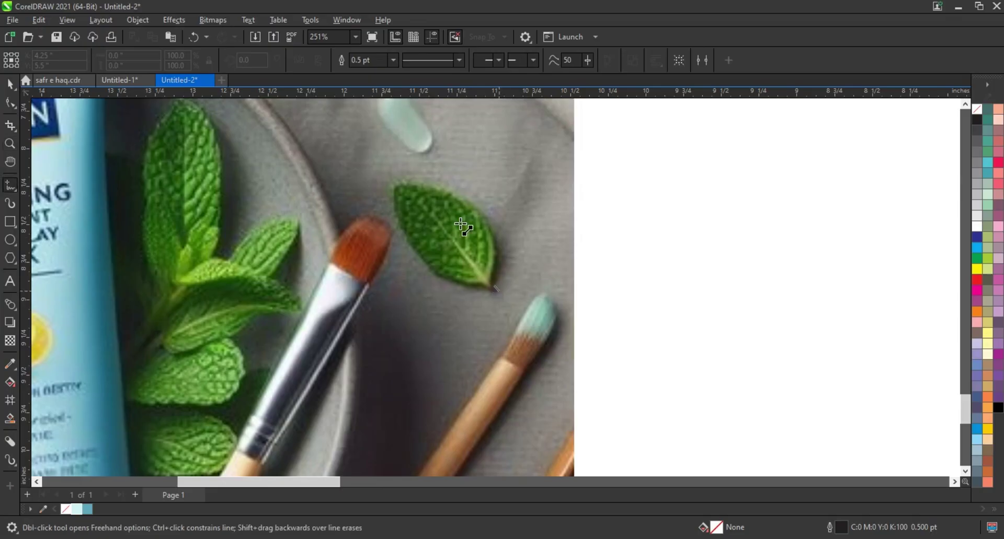
click(395, 184)
click(498, 289)
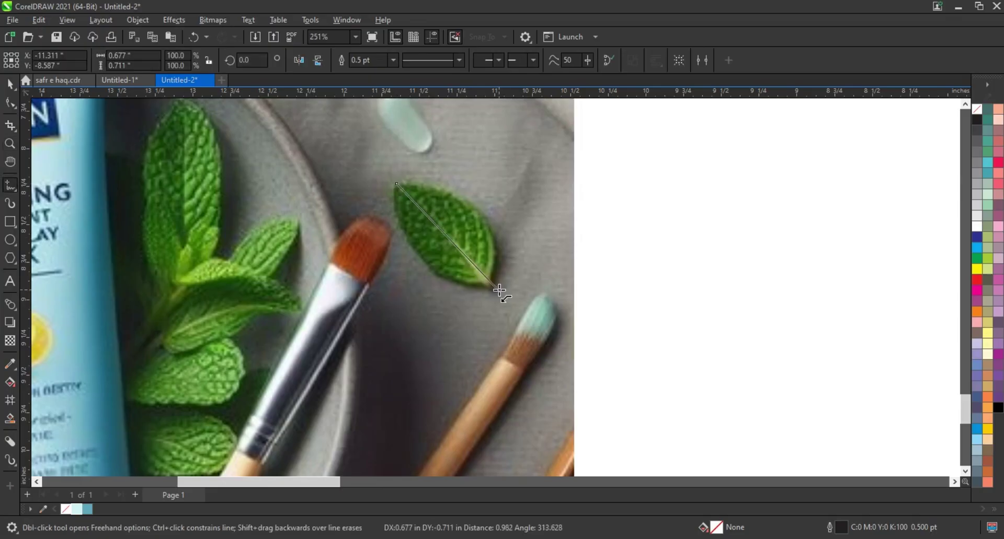
Convert the leaf line's segments to curves and bend them to follow both edges of the mint leaf.
click(9, 103)
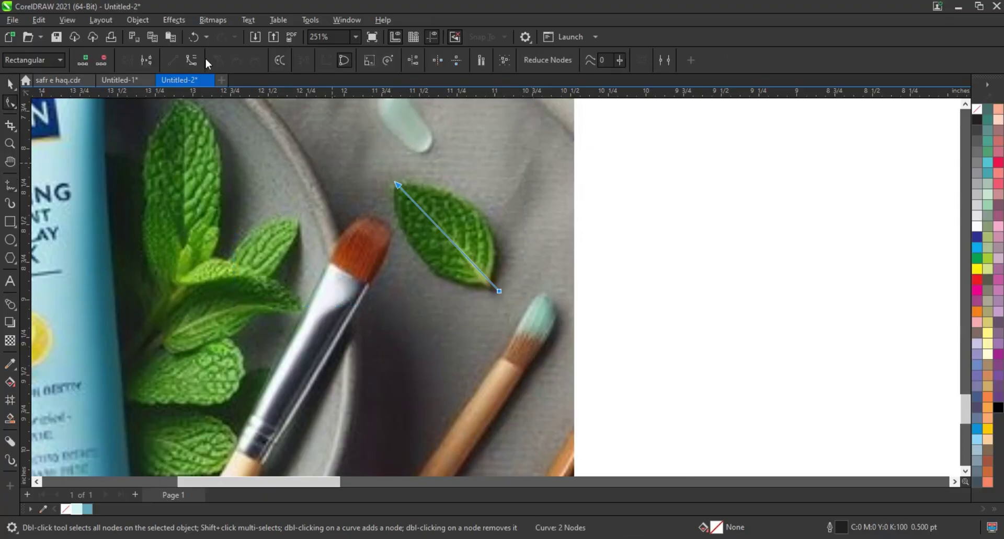
click(193, 61)
drag(439, 230, 421, 257)
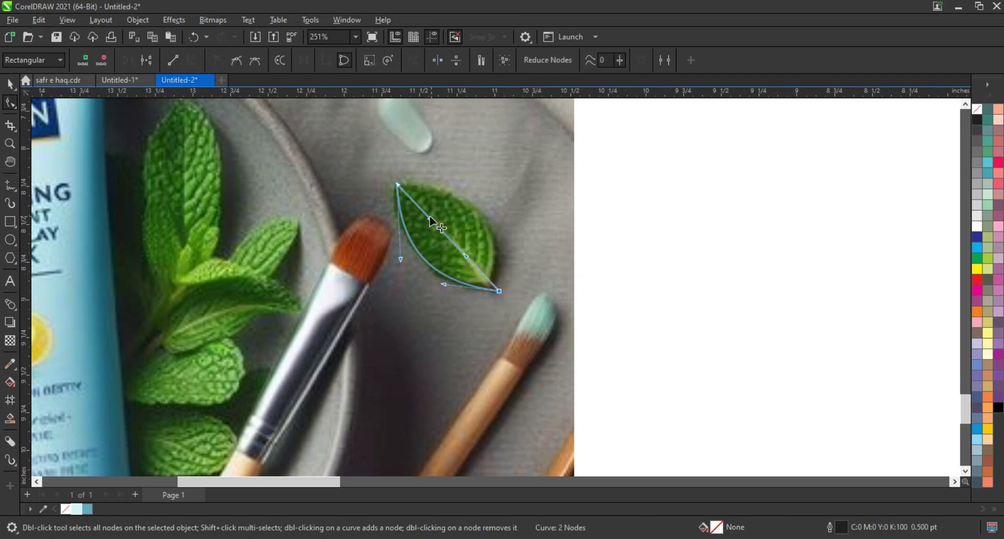
drag(429, 217, 538, 199)
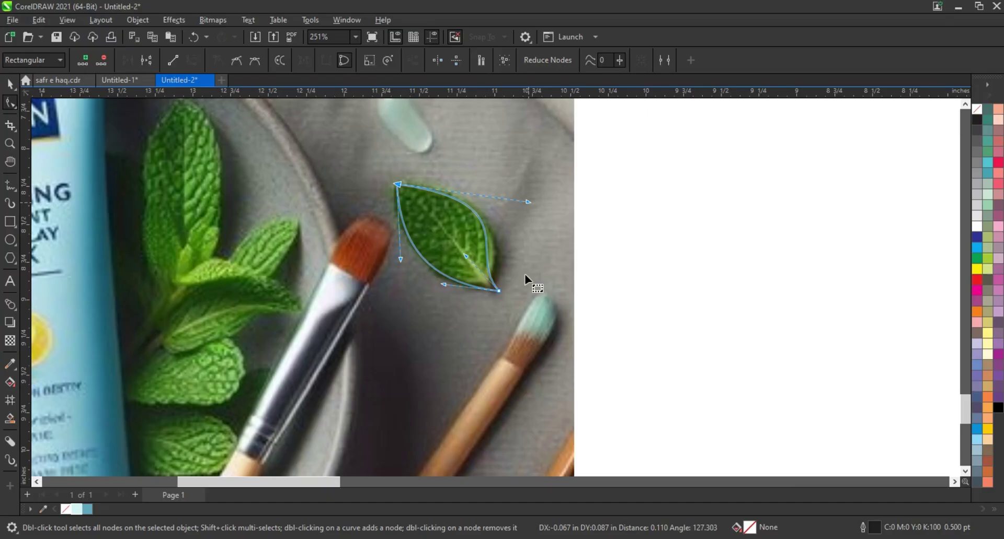
click(500, 290)
drag(466, 256, 475, 262)
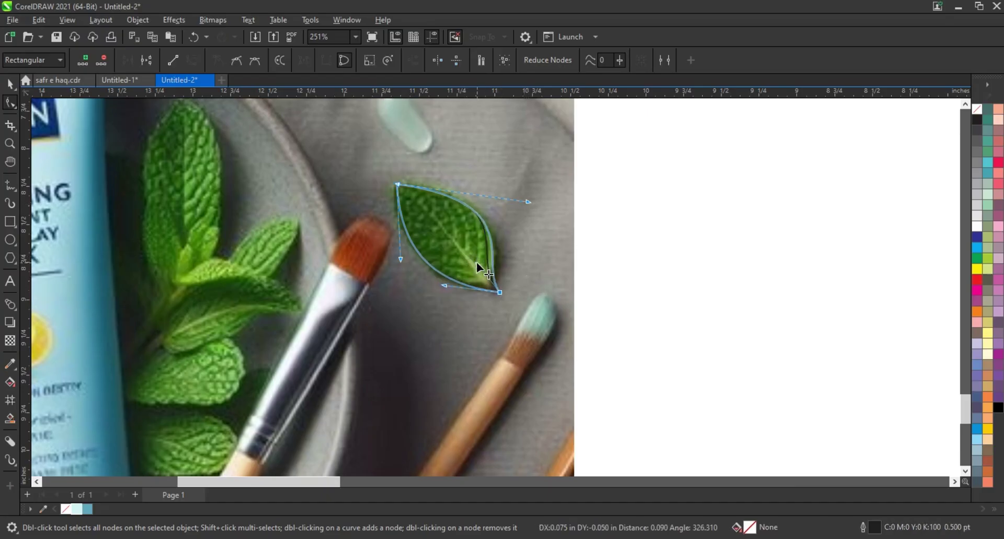
drag(400, 259, 394, 261)
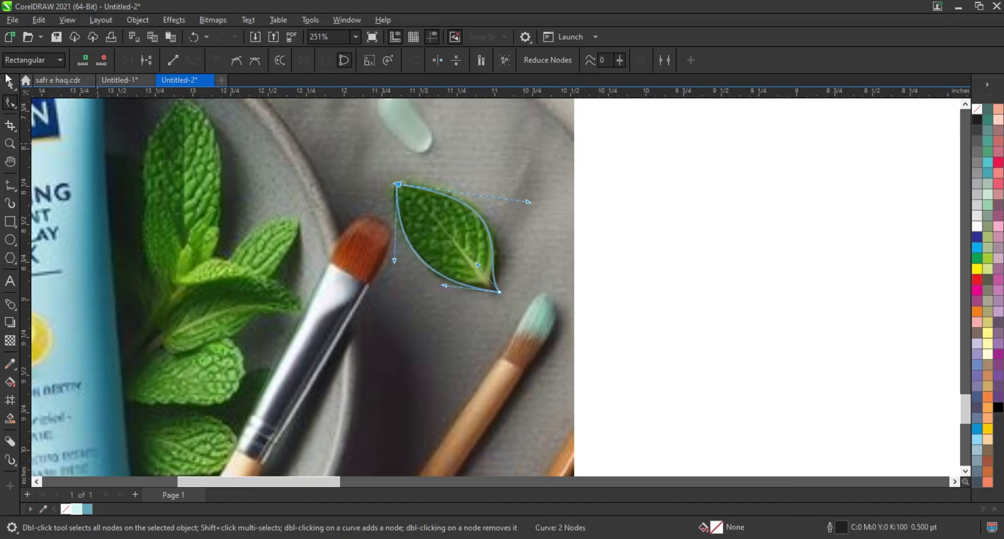
click(11, 85)
Fill the three round shapes and the leaf shape with 10% black and combine them into one curve.
scroll(636, 306, down, 6)
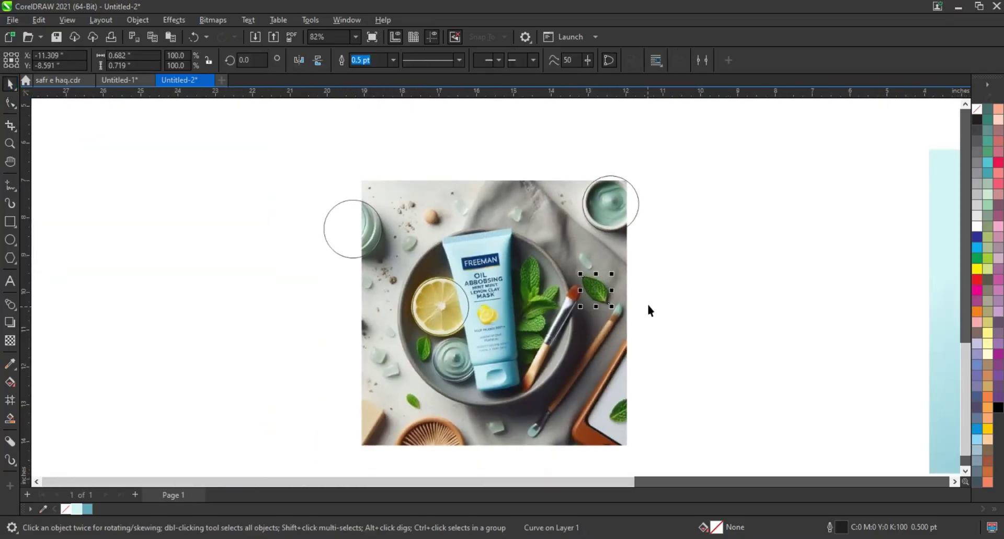
drag(313, 356, 312, 359)
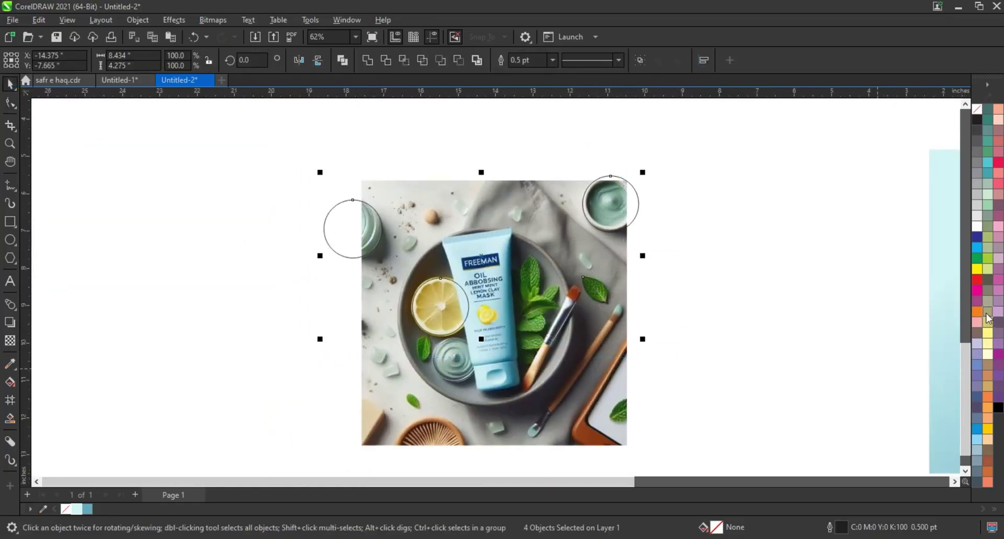
click(976, 220)
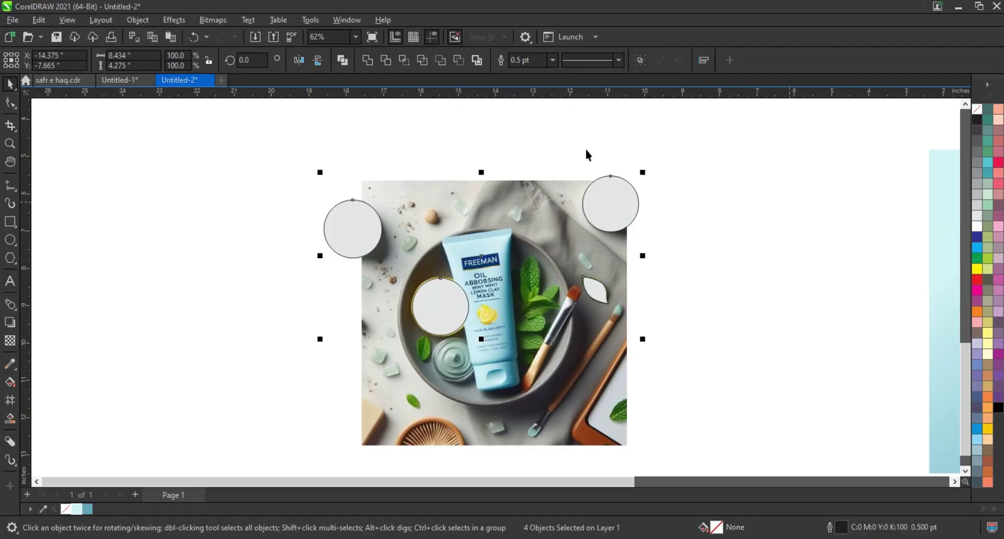
click(256, 183)
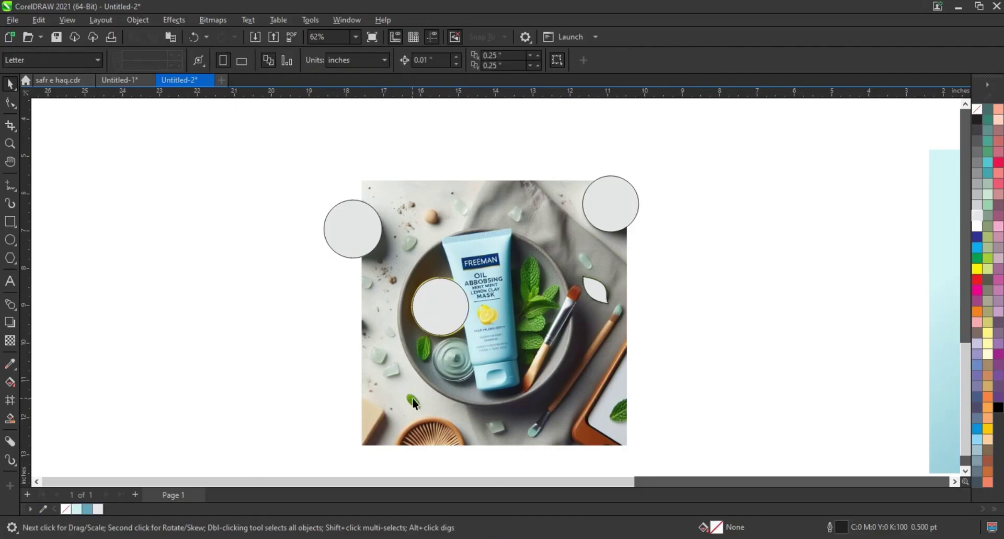
PowerClip the original product photo inside the combined circle and leaf shapes.
click(413, 403)
right_click(413, 404)
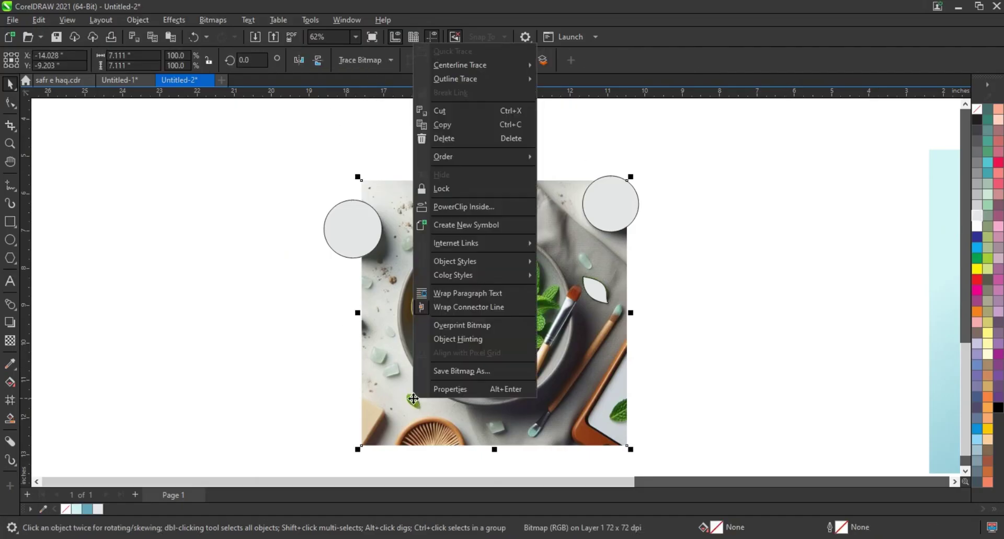
click(463, 207)
click(604, 212)
click(657, 291)
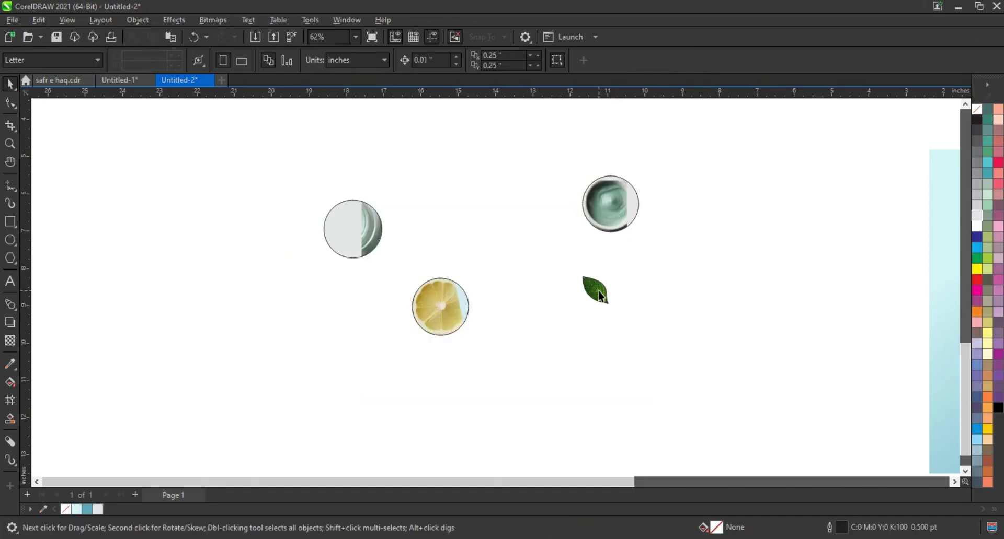
Remove the outline from the PowerClip shapes and break them apart into separate cutouts.
click(601, 296)
right_click(974, 123)
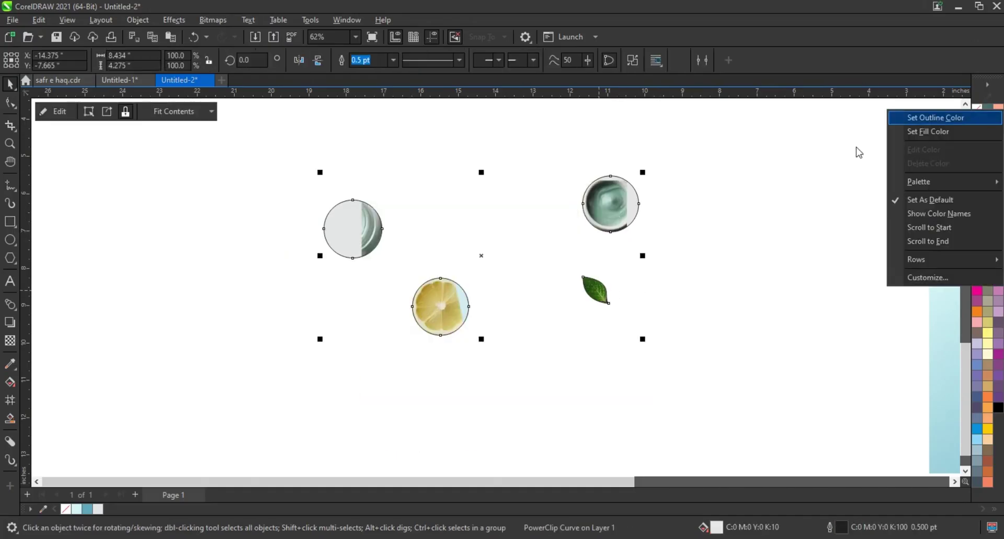
key(Return)
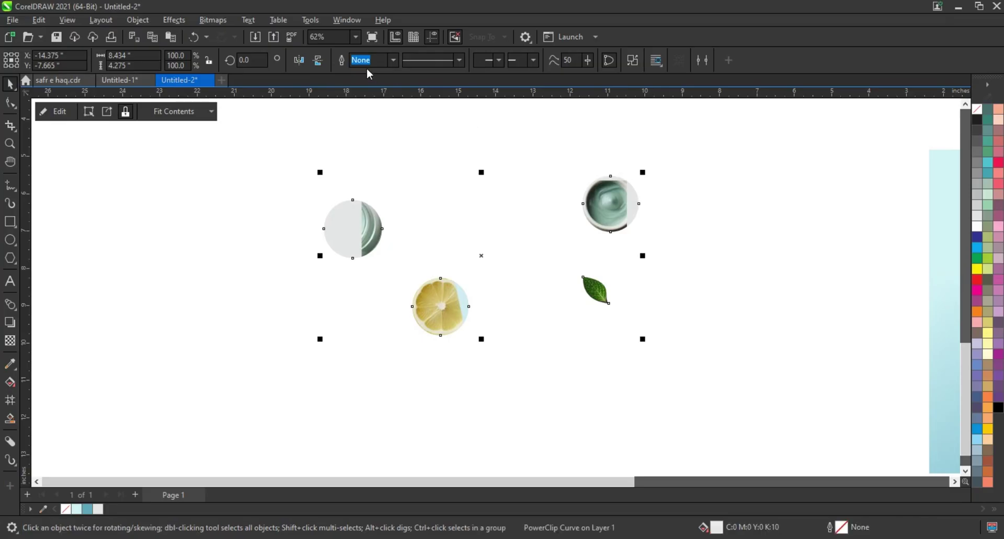
click(633, 60)
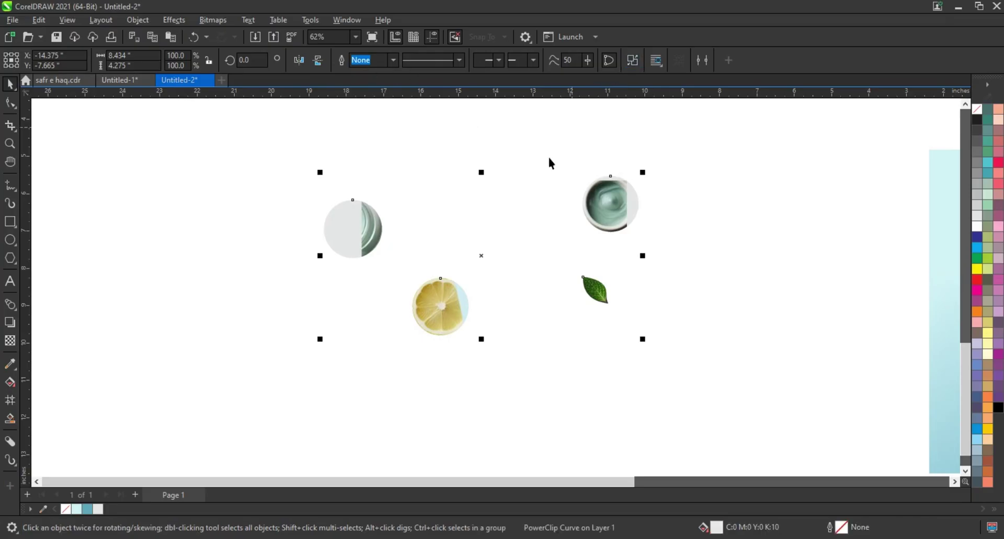
click(448, 311)
click(358, 235)
click(610, 211)
Move the cream bowl cutout onto the upper-right corner of the gradient background square.
scroll(428, 269, down, 4)
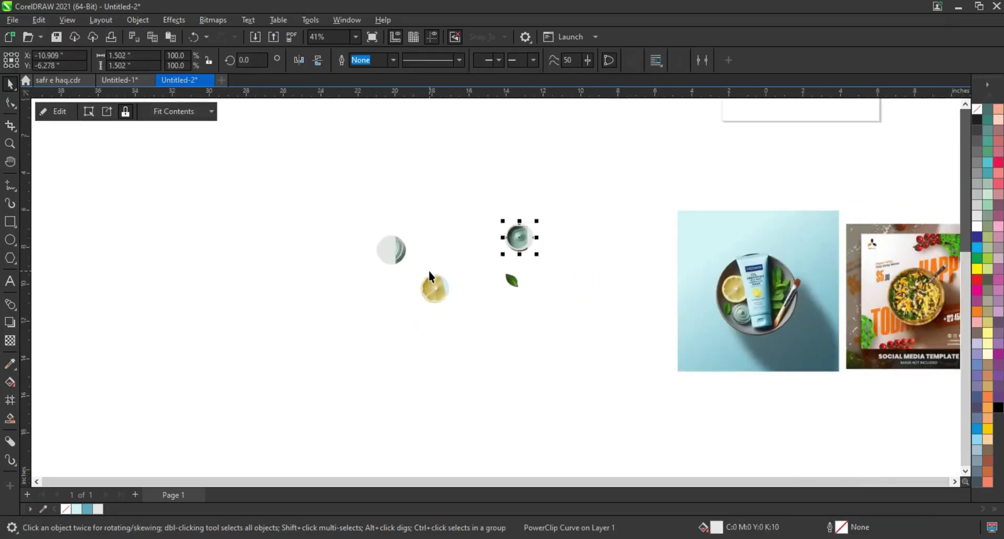
click(757, 337)
scroll(683, 281, up, 3)
key(Escape)
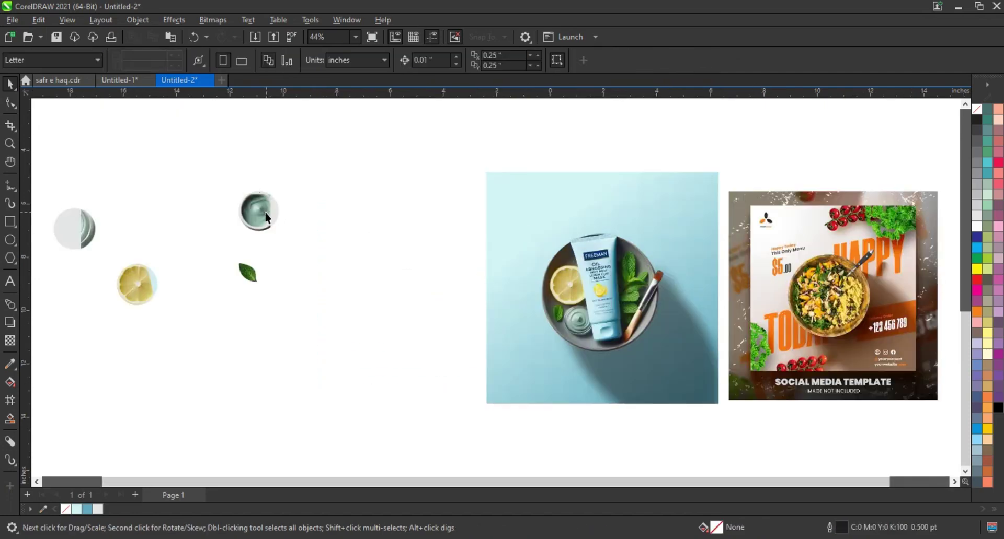
drag(495, 249, 695, 244)
drag(708, 198, 713, 181)
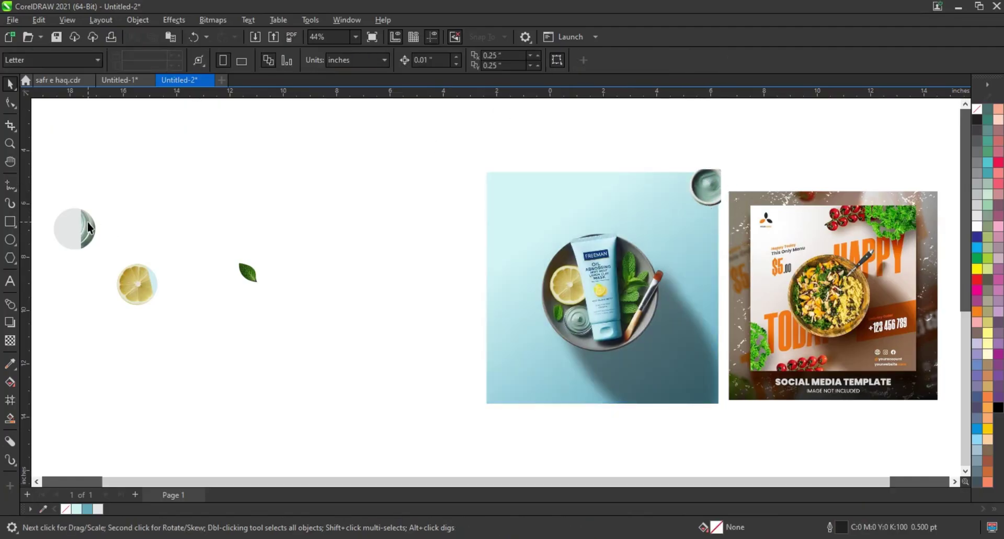
Place the jar cutout at the gradient square's upper-left edge and the lemon slice on its right edge below the bowl.
drag(89, 226, 474, 205)
click(445, 251)
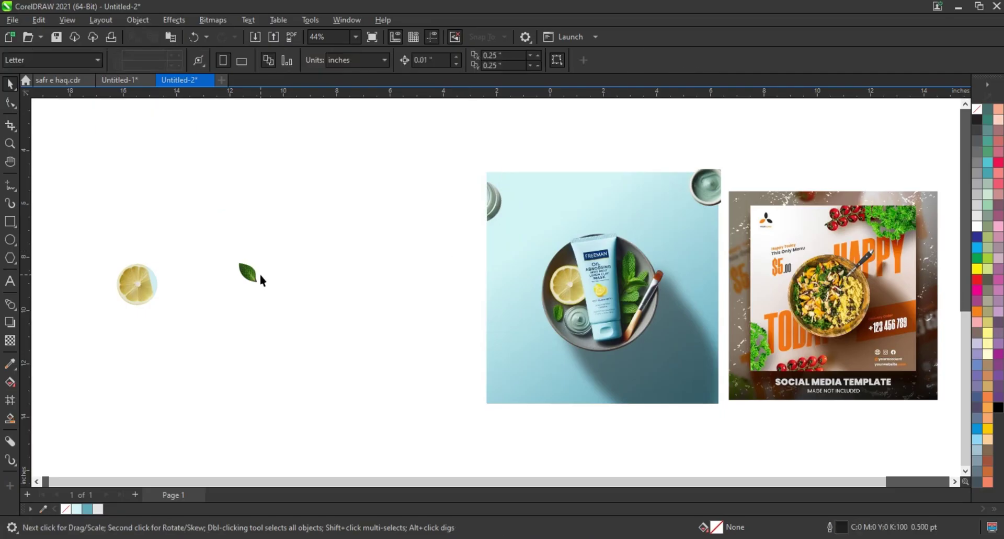
click(152, 285)
drag(151, 285, 725, 239)
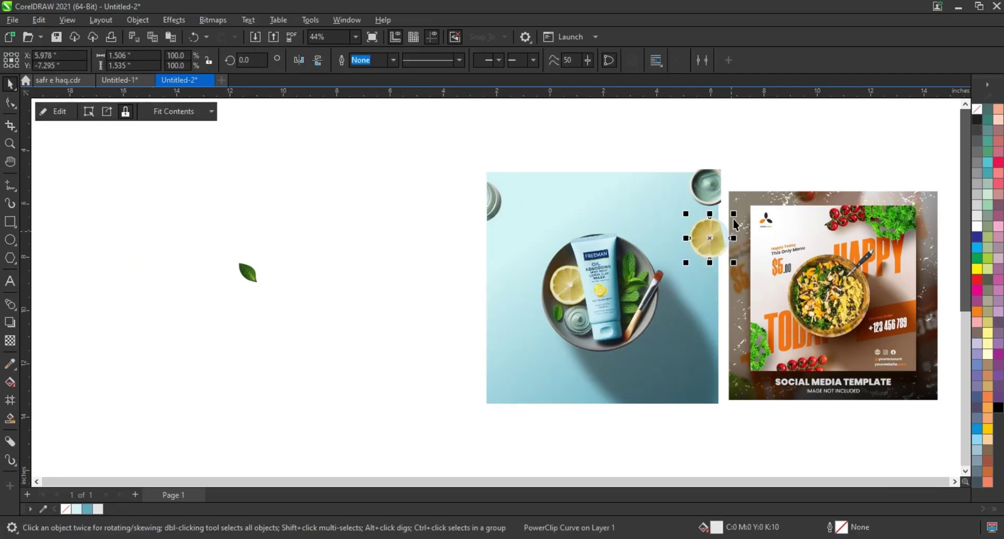
Remove the lemon slice's fill, and enlarge it to about 173% across the gradient square's upper-right edge.
click(976, 109)
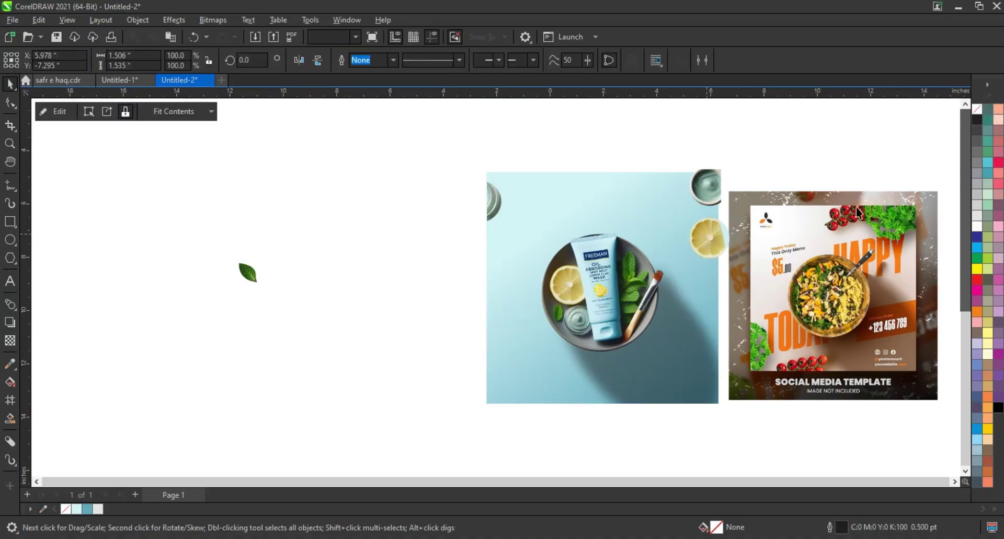
drag(722, 235, 655, 173)
drag(695, 214, 668, 180)
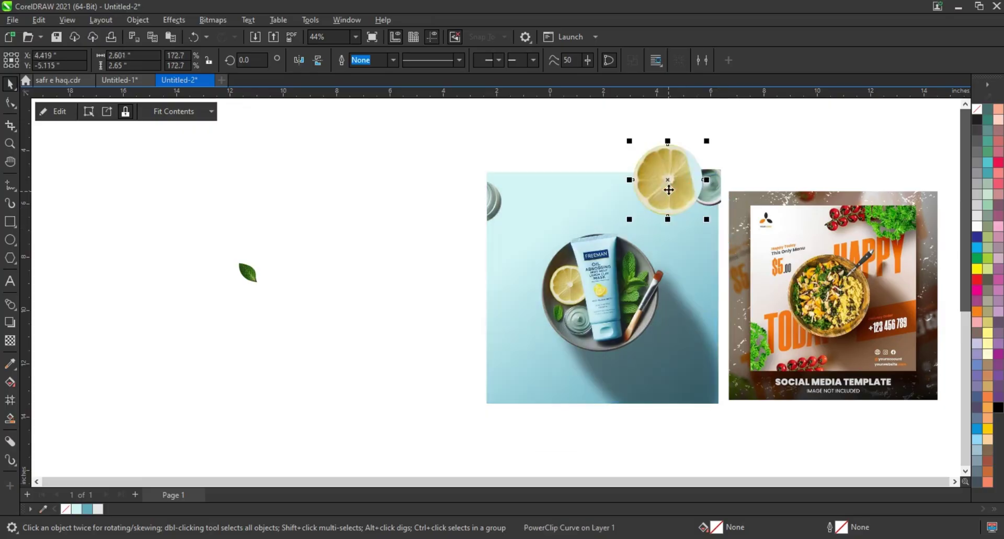
Rotate the enlarged lemon slice by about 33° and shift it up over the square's upper edge beside the cream bowl.
click(668, 180)
drag(702, 220, 676, 187)
click(677, 180)
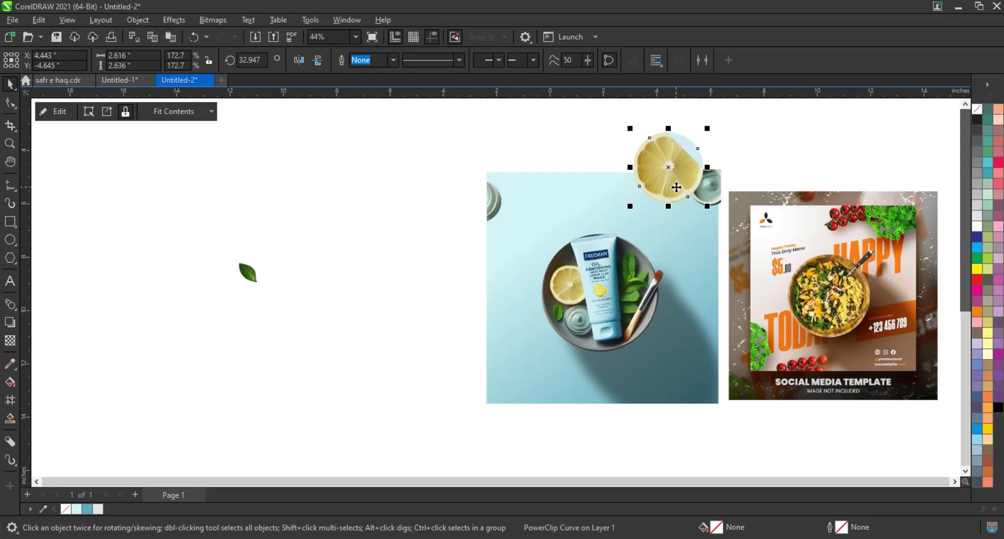
click(721, 201)
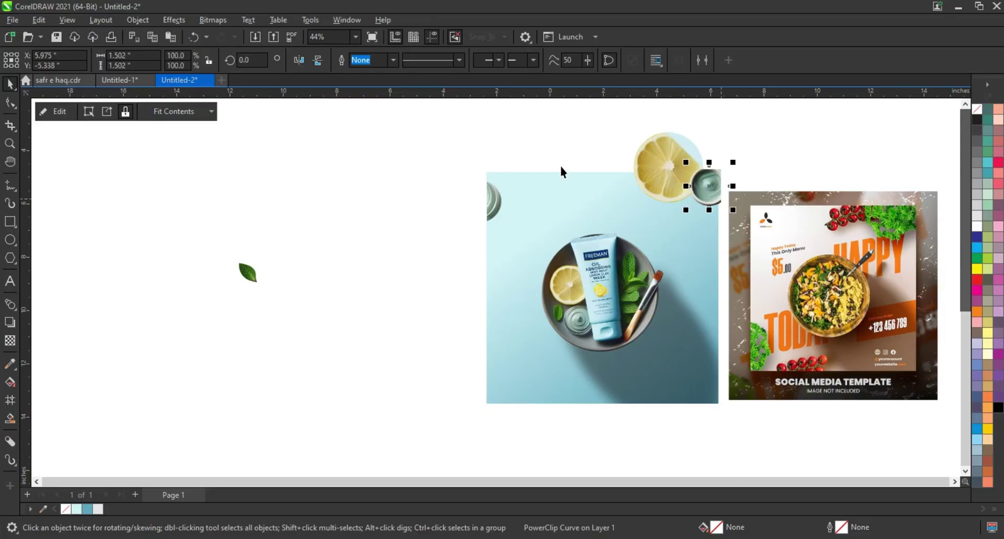
Place a copy of the lemon slice on the square's lower-left corner, mirrored both vertically and horizontally.
click(660, 180)
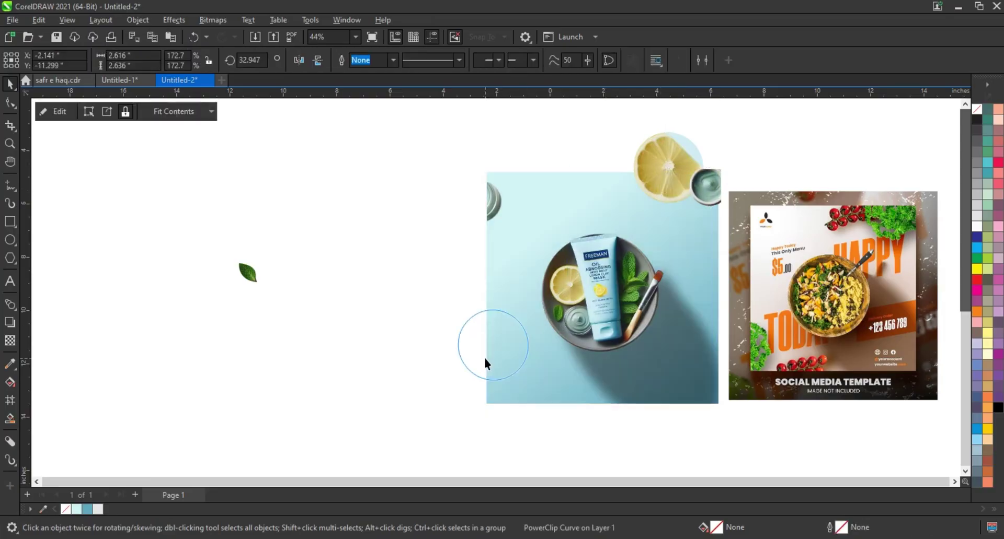
drag(484, 361, 484, 360)
click(321, 66)
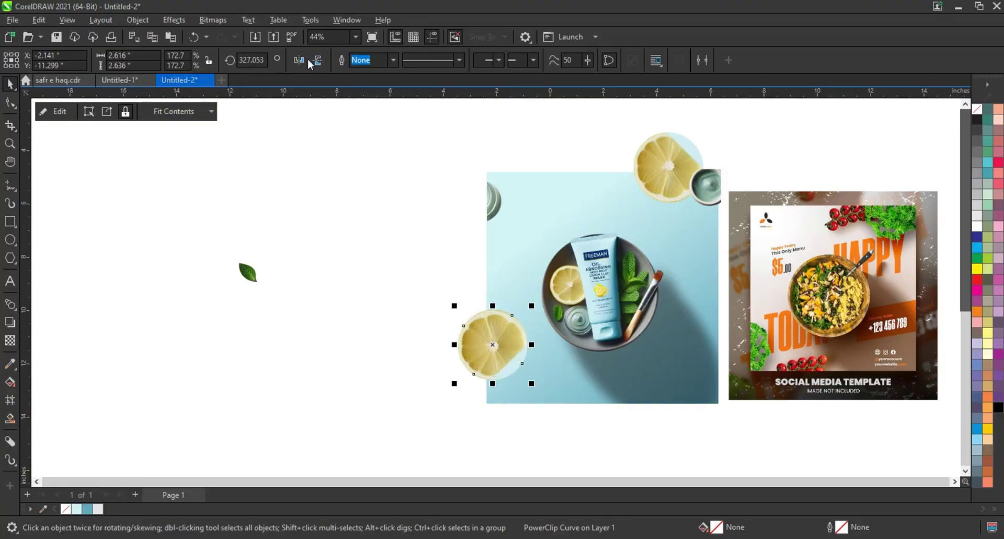
click(307, 60)
drag(493, 351, 499, 385)
click(350, 312)
Scatter copies of the outline-free leaf cutout around the plate, scaling the bottom one to about 62% and mirroring it.
click(249, 272)
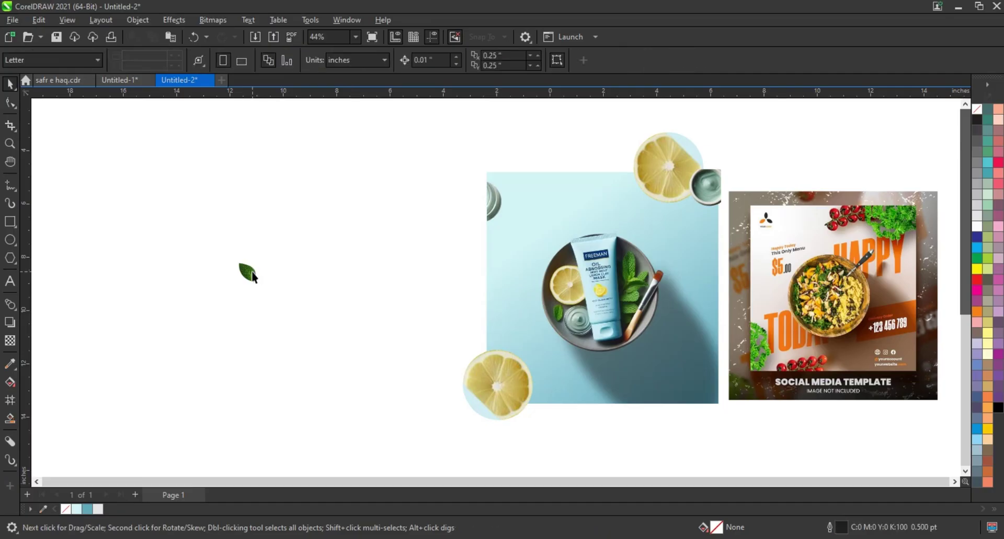
right_click(977, 119)
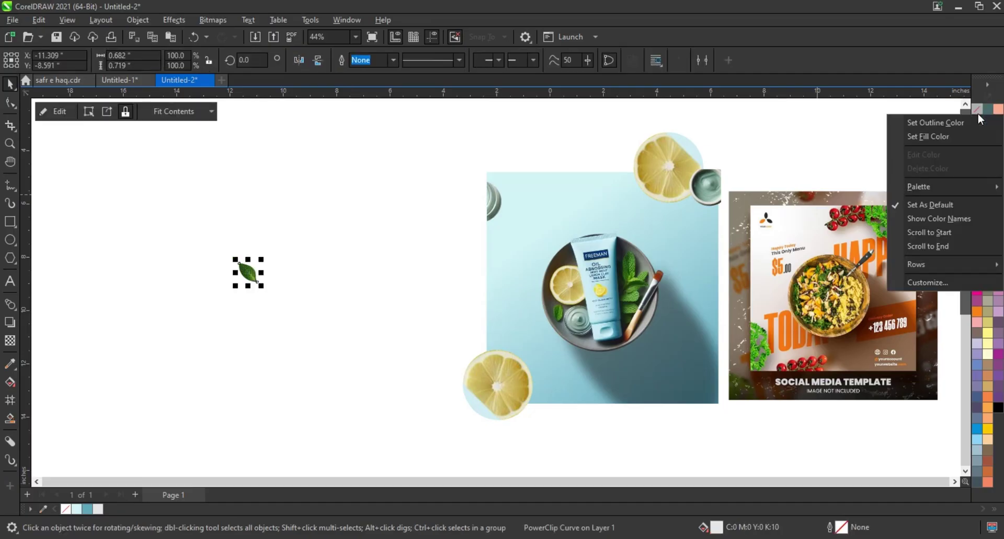
click(966, 123)
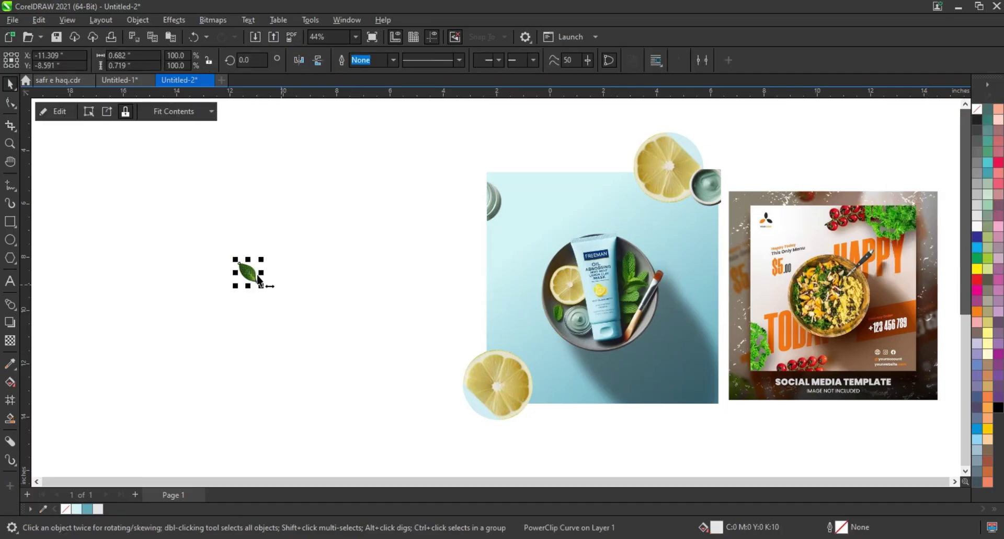
drag(258, 278, 505, 339)
drag(724, 284, 568, 383)
click(296, 58)
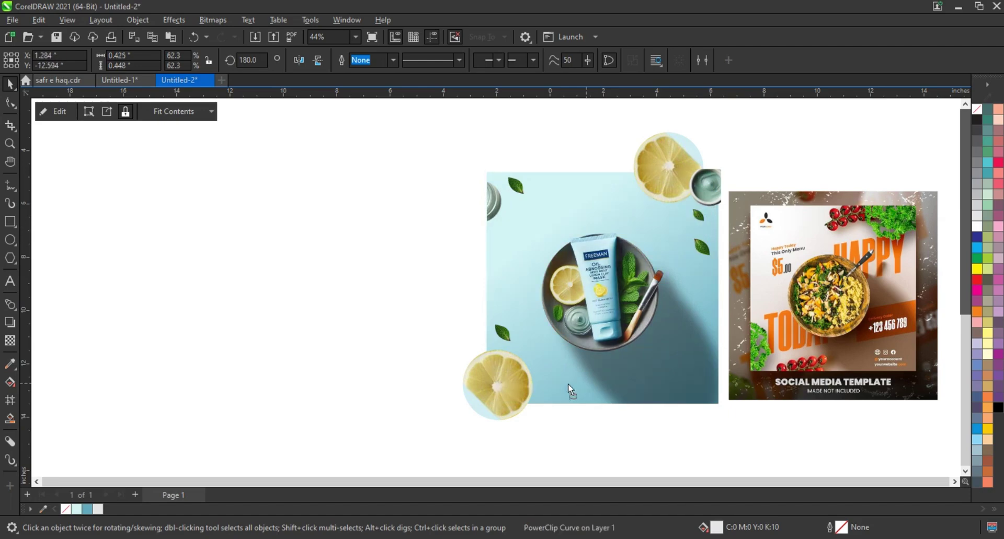
click(394, 310)
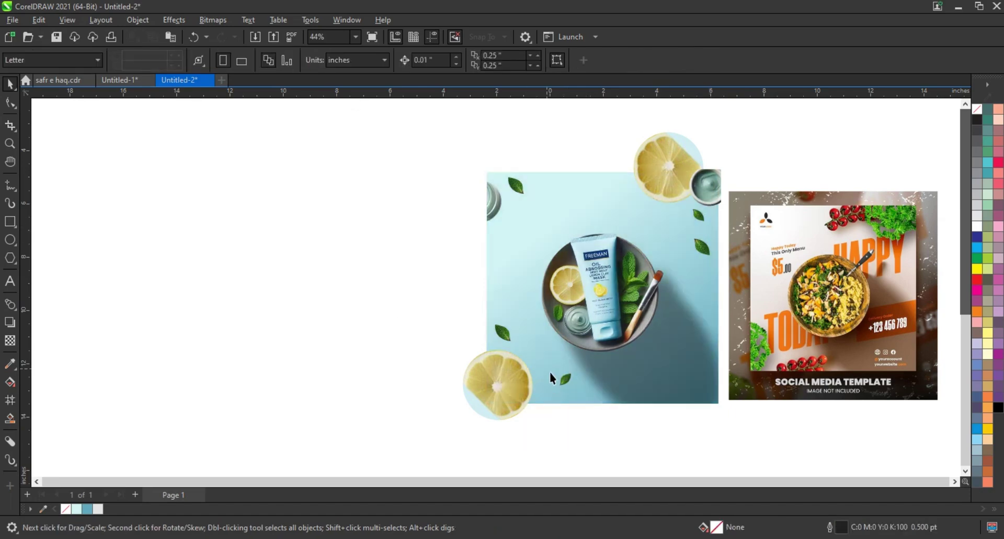
click(563, 381)
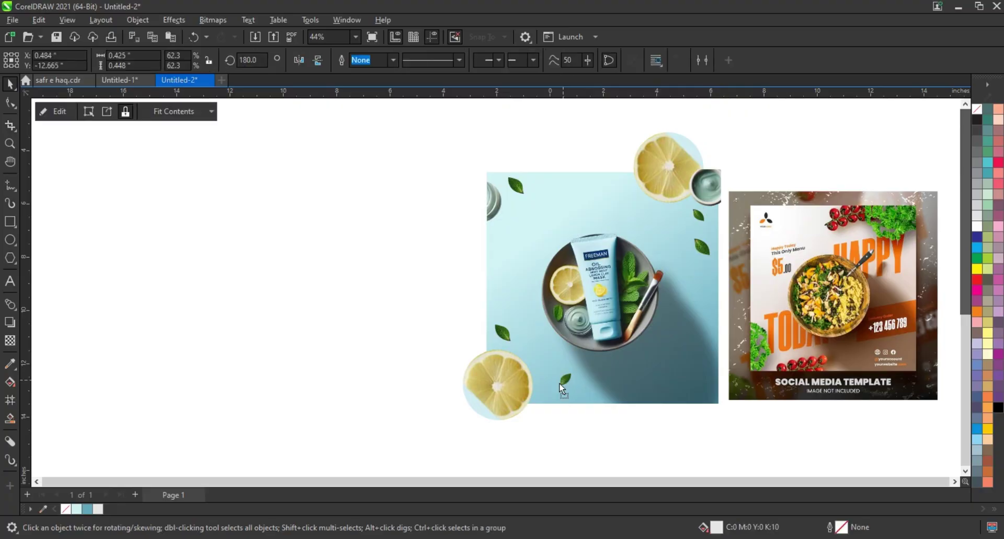
PowerClip the lemon, jar, bowl and leaf cutouts inside the gradient square.
drag(397, 150, 538, 426)
shift+click(559, 388)
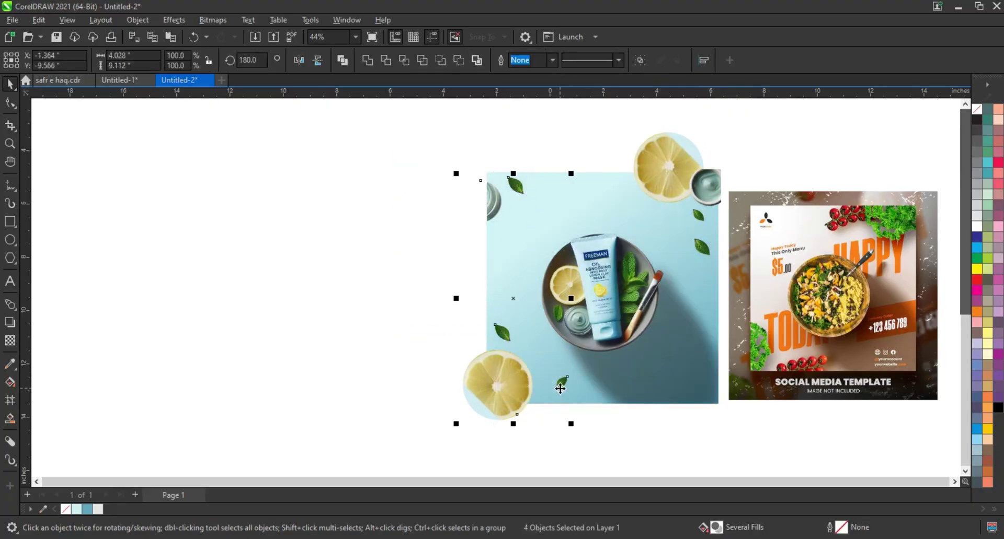
drag(713, 193, 658, 187)
drag(352, 151, 937, 412)
key(shift+F2)
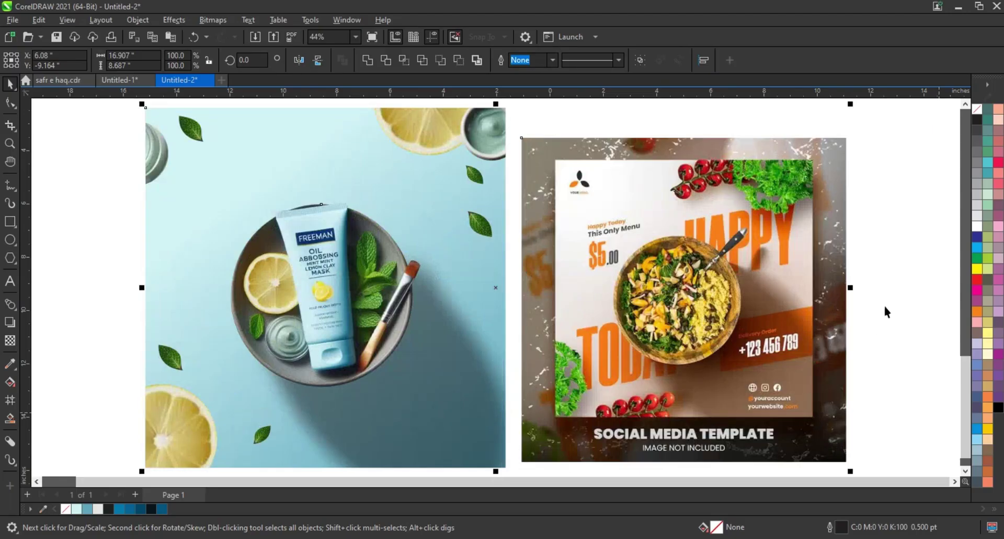
click(886, 312)
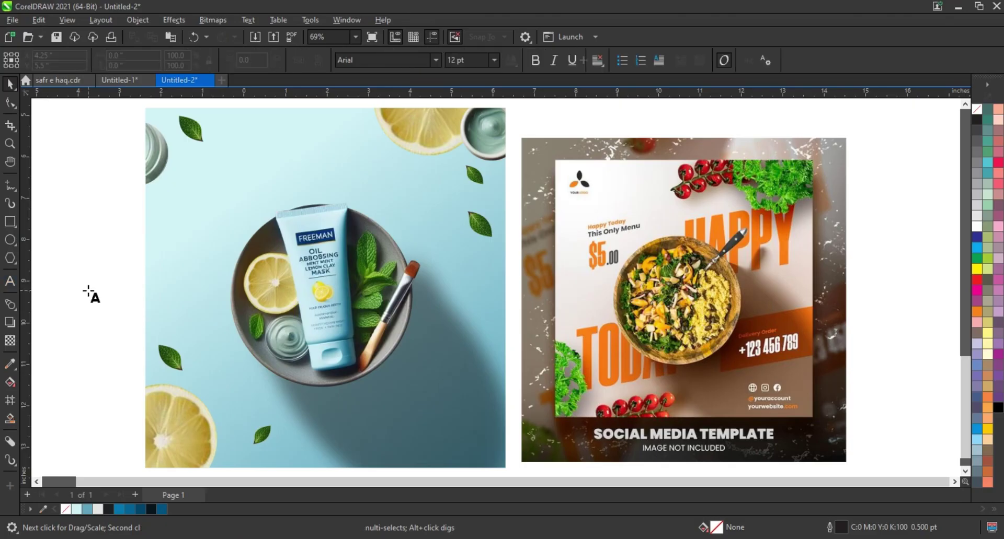
Add the two-line text "CLAY MASK" beside the design and set its font to Helvetica Compressed.
click(88, 289)
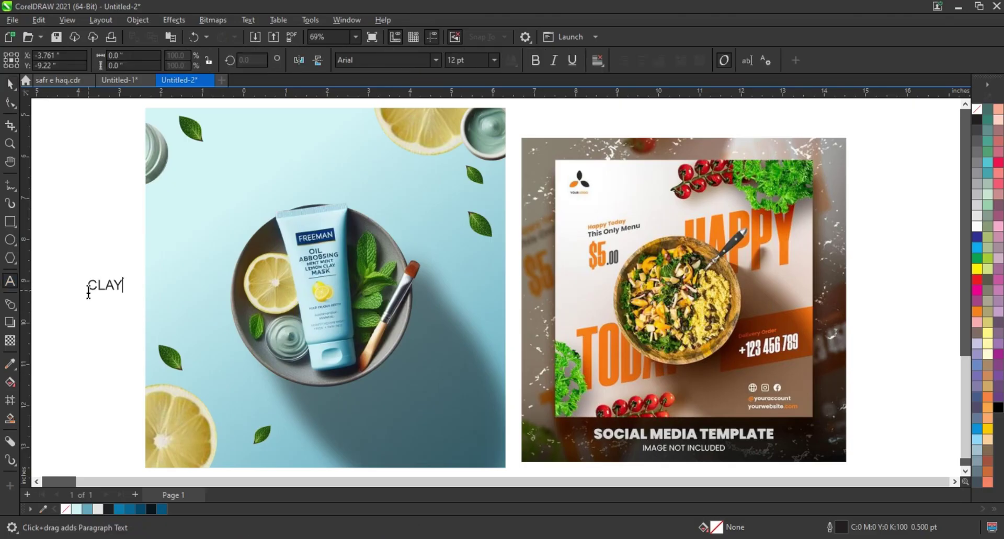
text(CLAY MASK)
key(Escape)
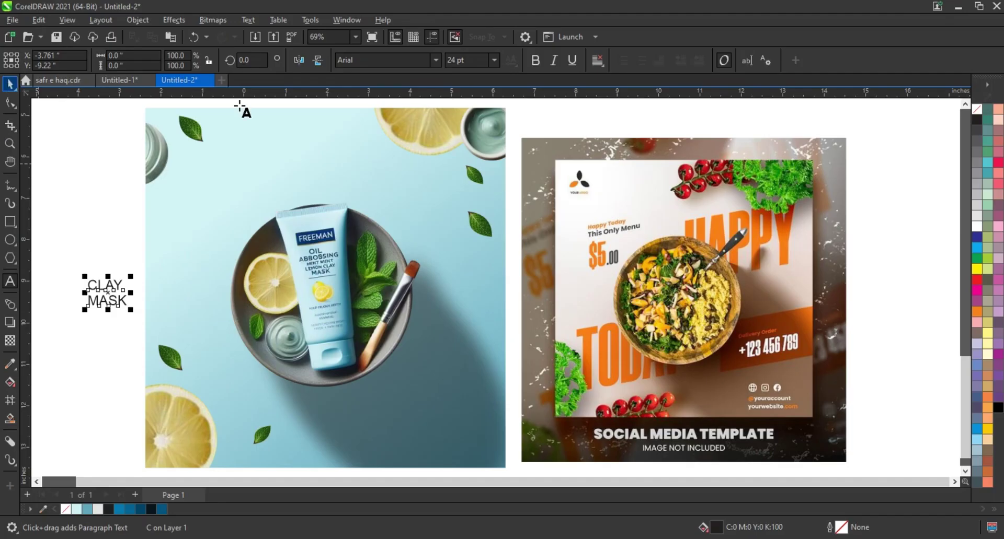
key(space)
click(439, 64)
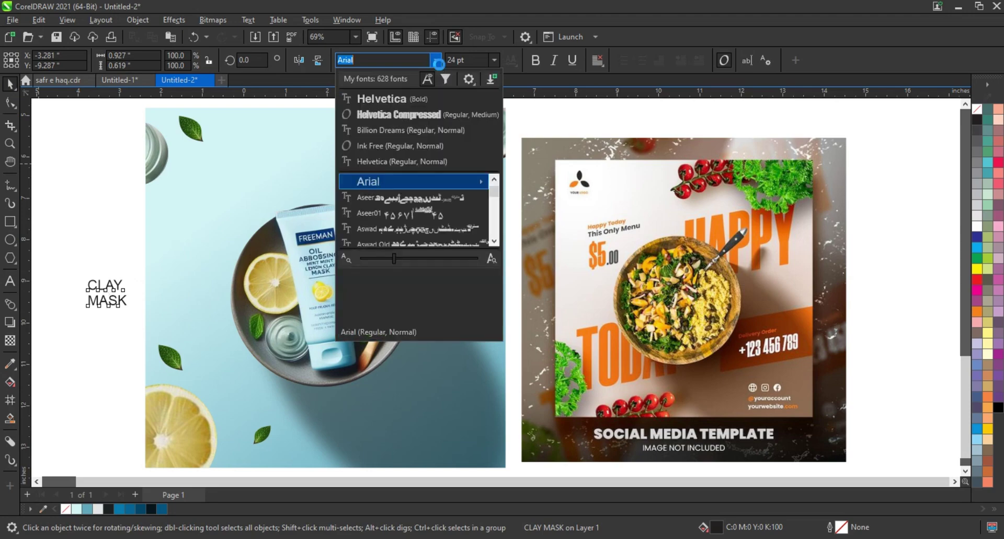
click(424, 114)
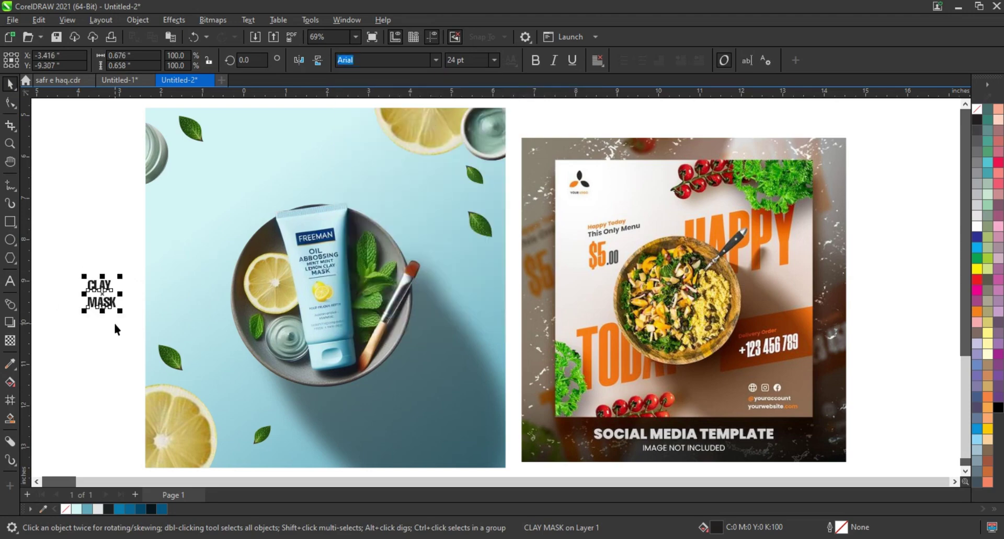
Break the text into separate CLAY and MASK words, and enlarge them over the plate to about 165 pt in dark blue (C100 M64 Y30 K11).
click(97, 293)
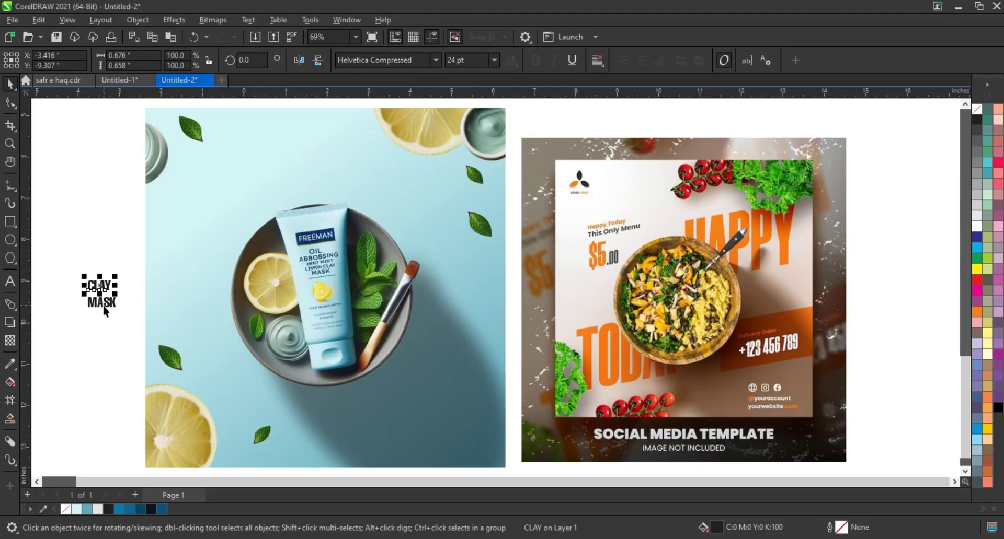
drag(104, 310, 393, 329)
click(161, 509)
click(394, 326)
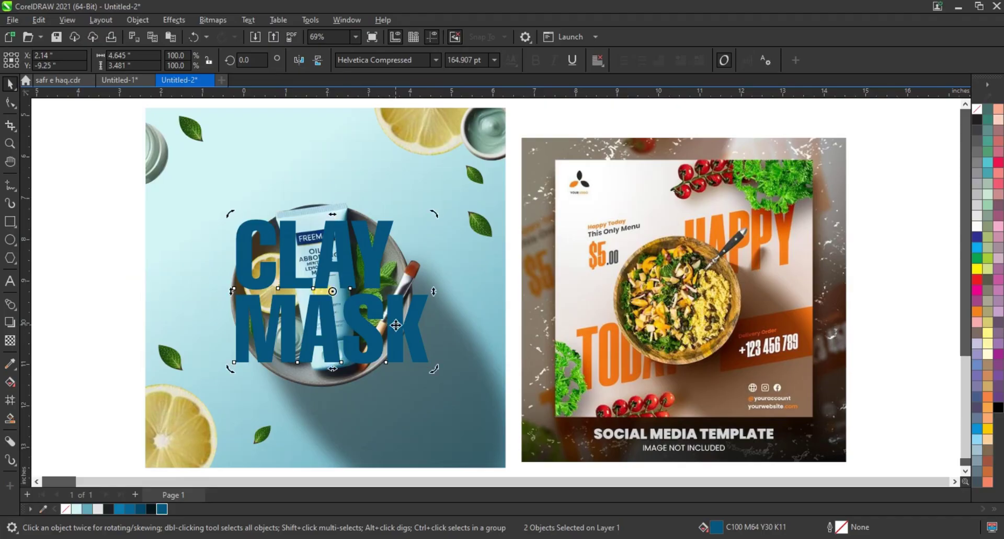
Skew both words upward by about 20°, and place CLAY at the plate's upper right and MASK at its lower left.
drag(433, 291, 425, 218)
drag(374, 258, 335, 327)
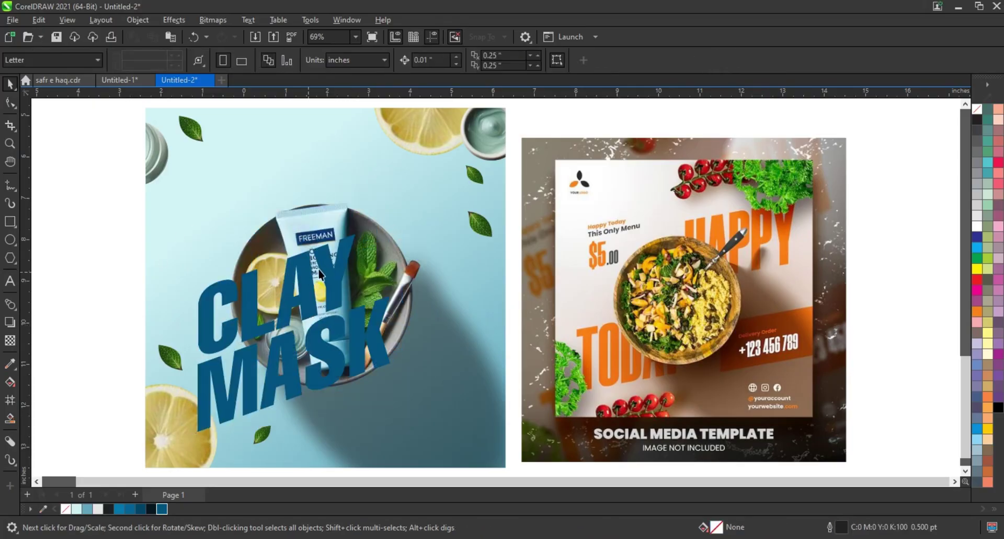
drag(324, 275, 428, 213)
drag(439, 205, 456, 203)
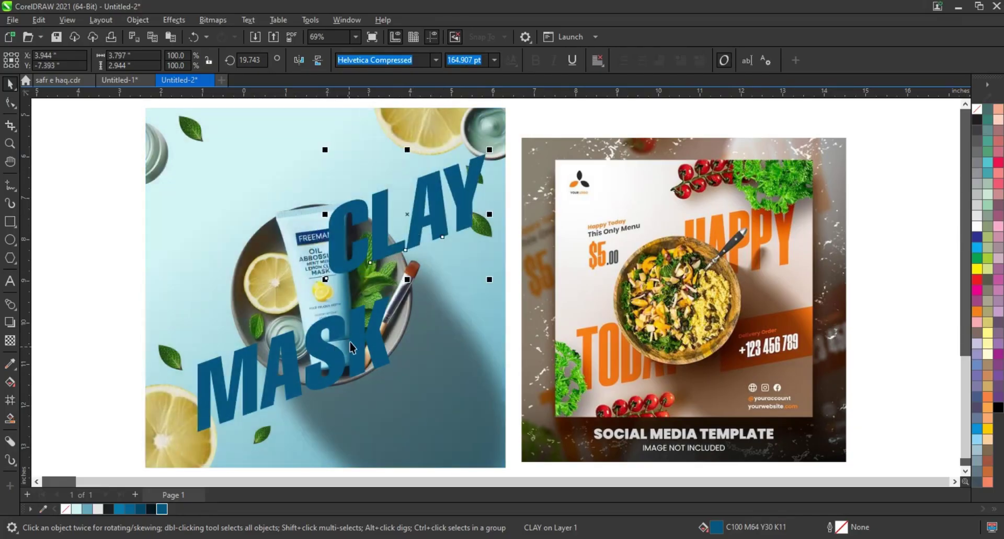
drag(350, 343, 356, 341)
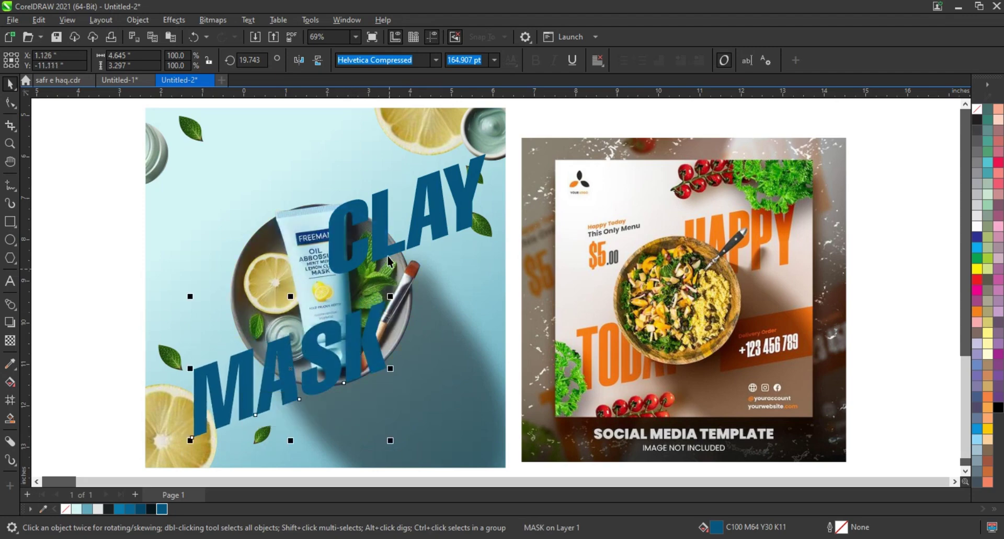
Try a black fill on the CLAY and MASK words, and undo it.
shift+click(390, 261)
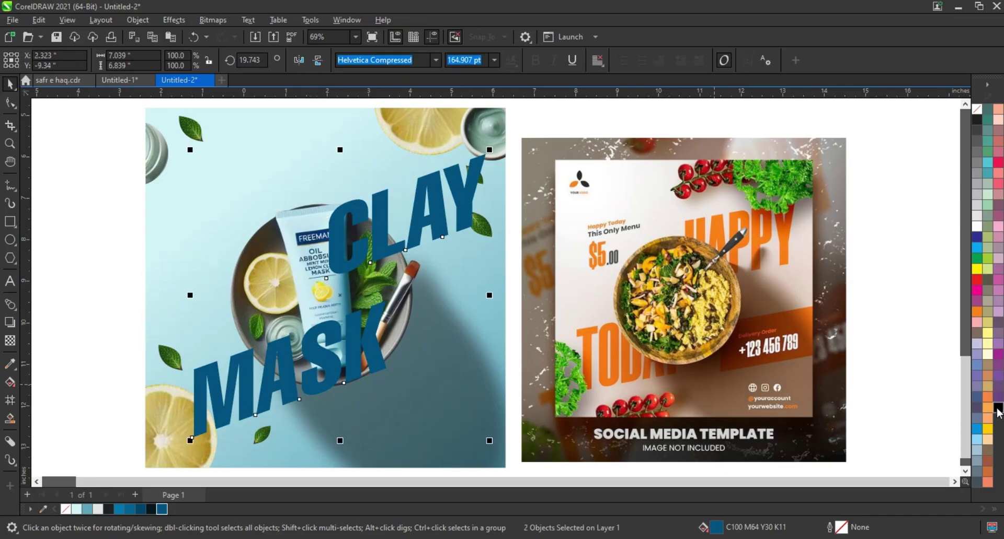
click(998, 408)
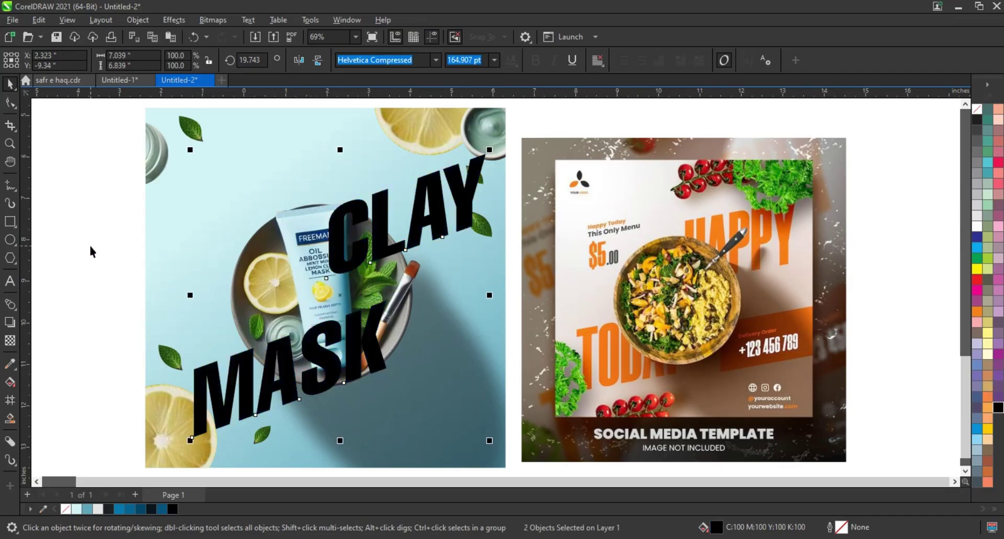
key(ctrl+z)
key(Escape)
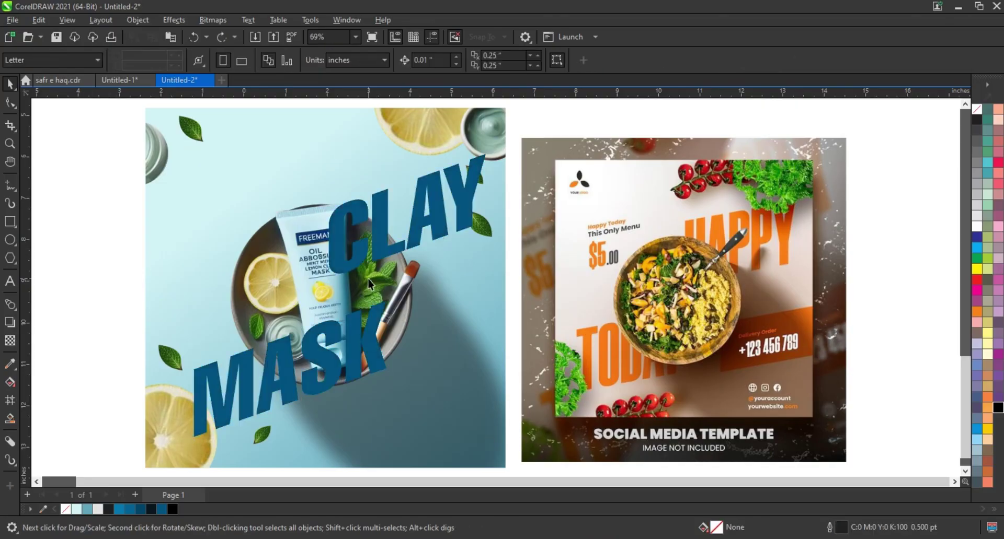
Send the CLAY and MASK words behind the plate, keeping them above the gradient background.
click(356, 264)
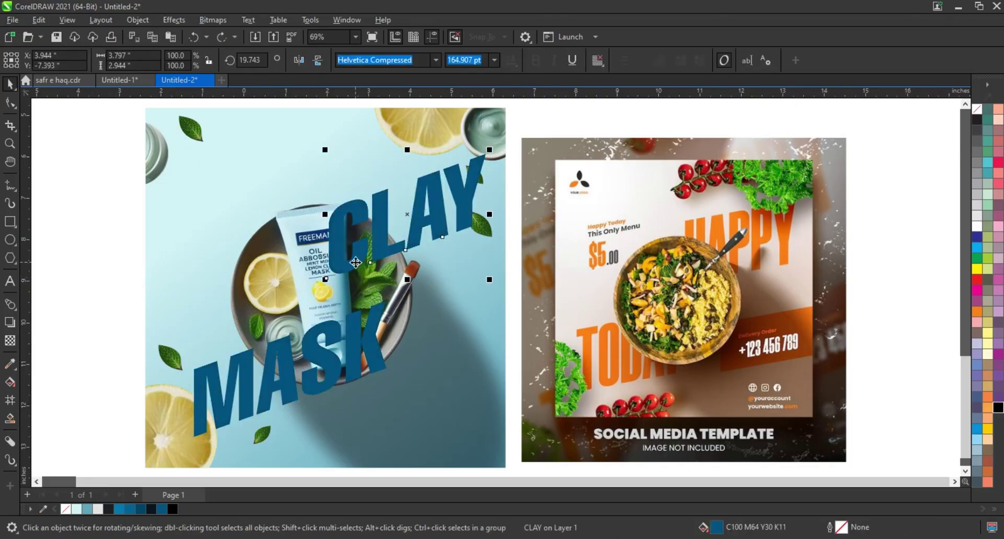
key(ctrl+Page_Down)
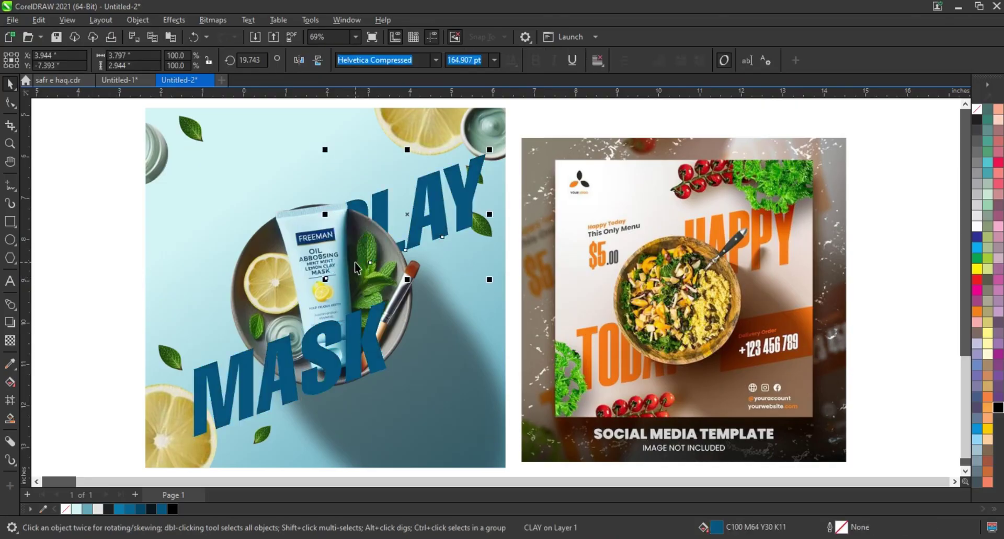
click(314, 387)
key(ctrl+Page_Down)
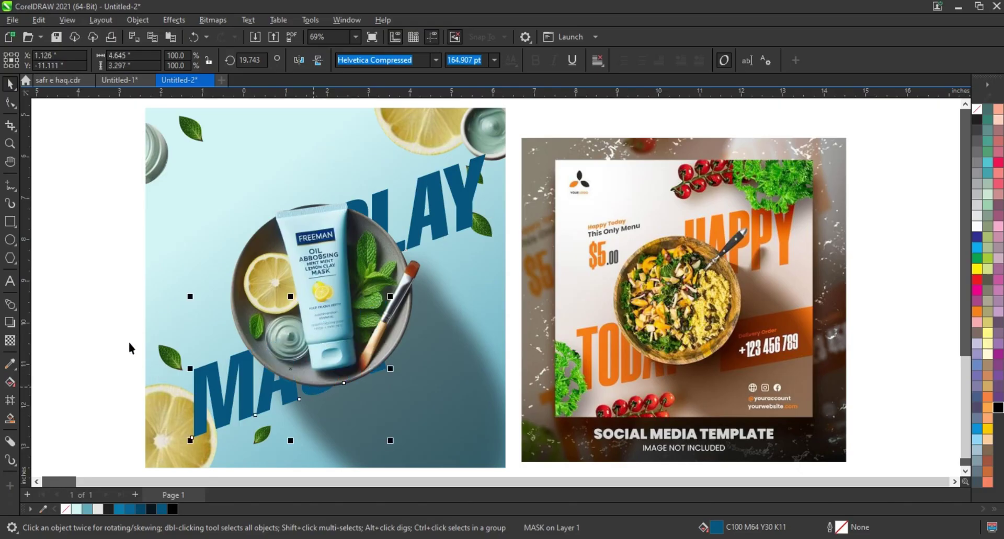
click(94, 314)
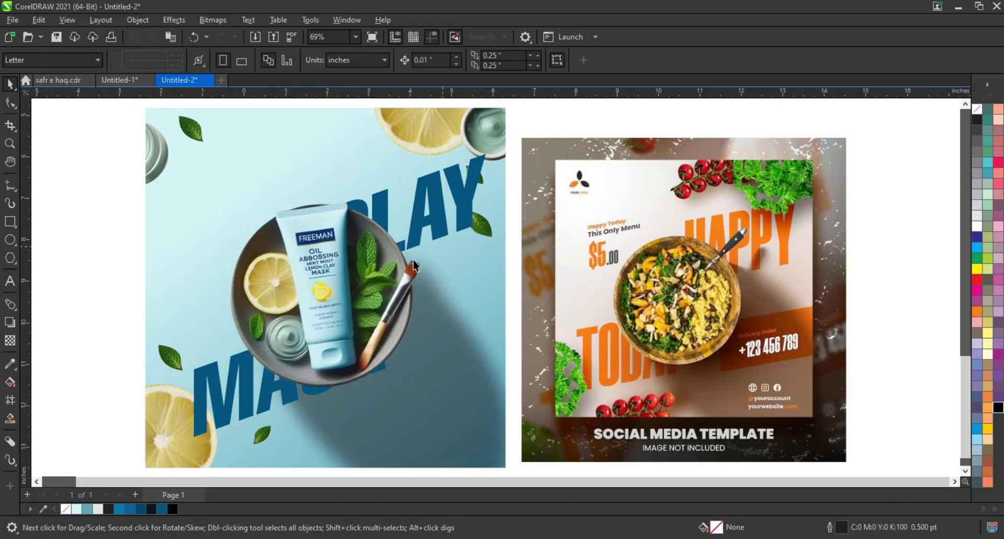
Shrink the large words slightly in front of the plate, and place a small MASK copy of about 22 pt above the plate's upper left.
click(205, 386)
drag(186, 298, 372, 243)
drag(351, 123, 231, 203)
key(ctrl+z)
key(ctrl+z)
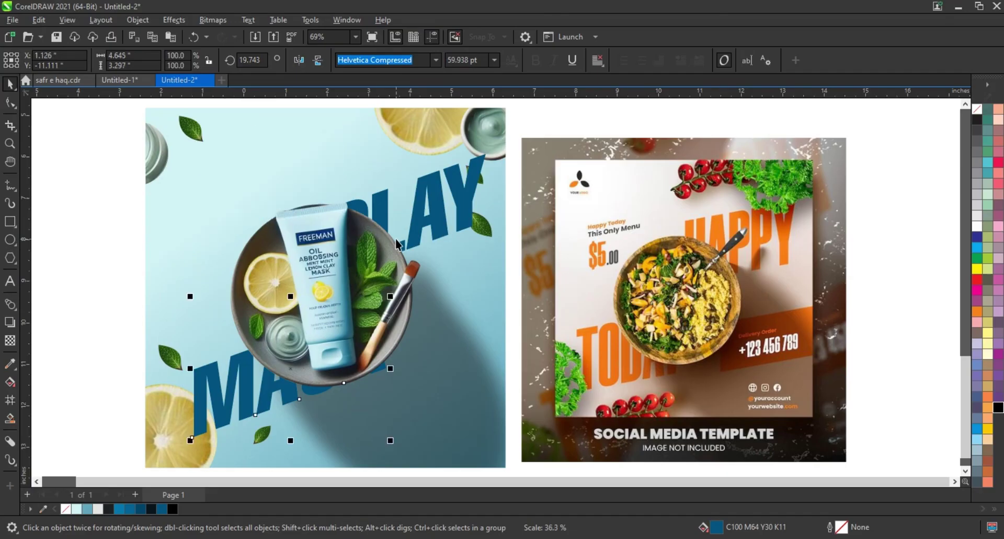
key(ctrl+shift+z)
key(ctrl+shift+z)
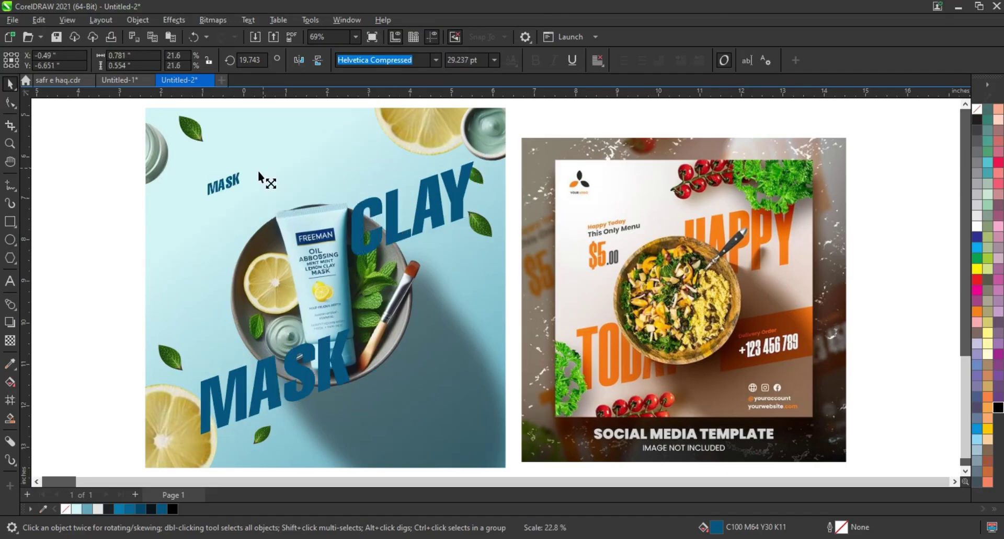
Replace the small MASK copy's text with three lines: LEMON CLAY MASK, THIS ONLY PRODUCT and $50.00.
click(10, 282)
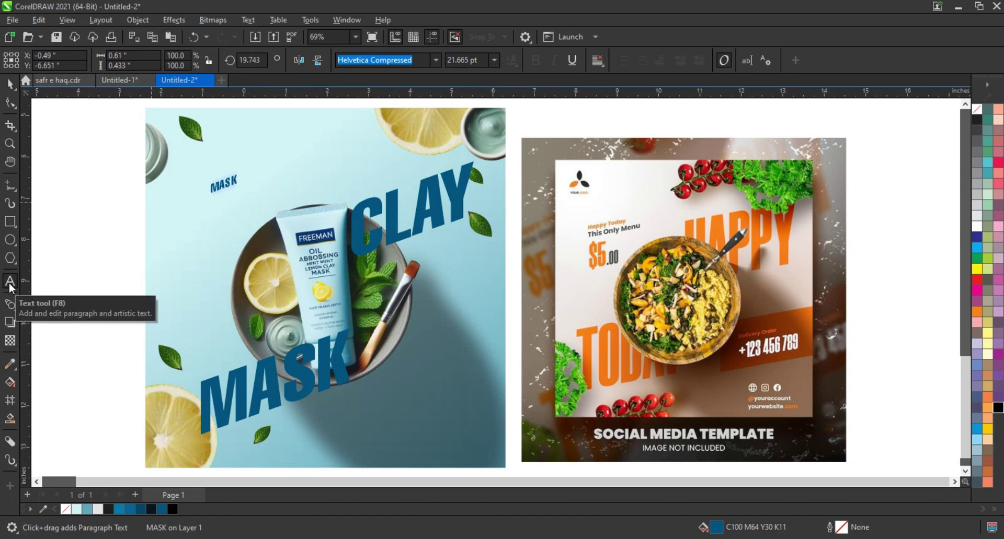
text(CLAY MA)
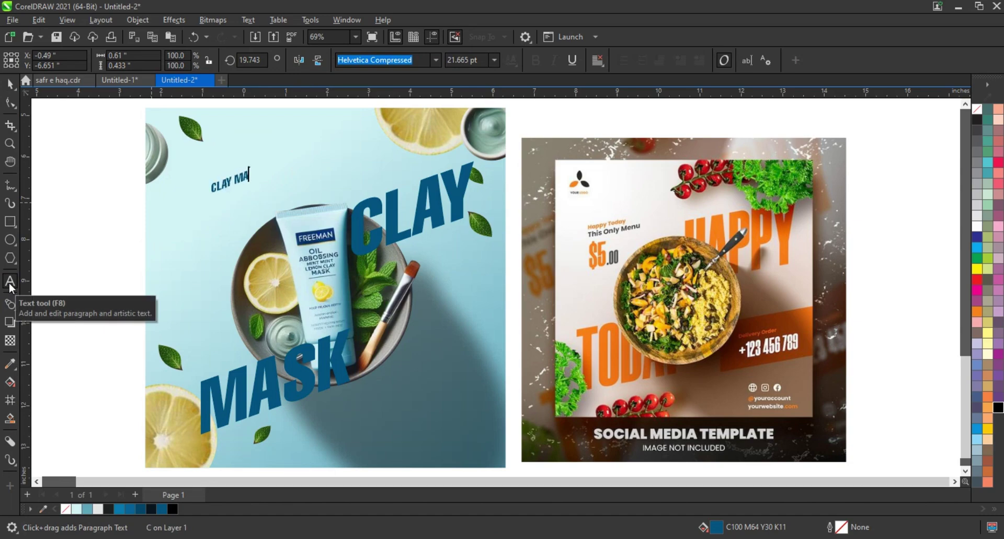
text(SK)
key(Home)
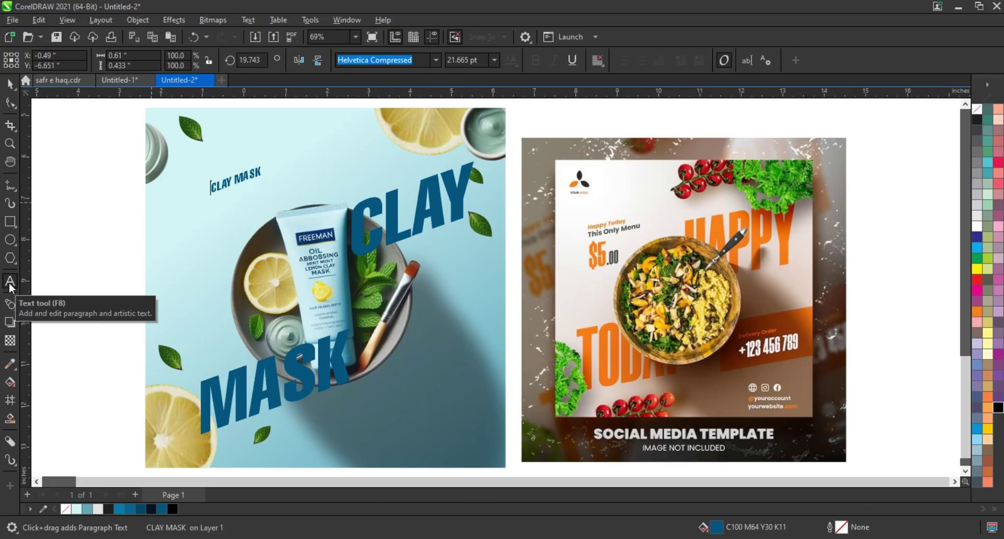
text(LEMON)
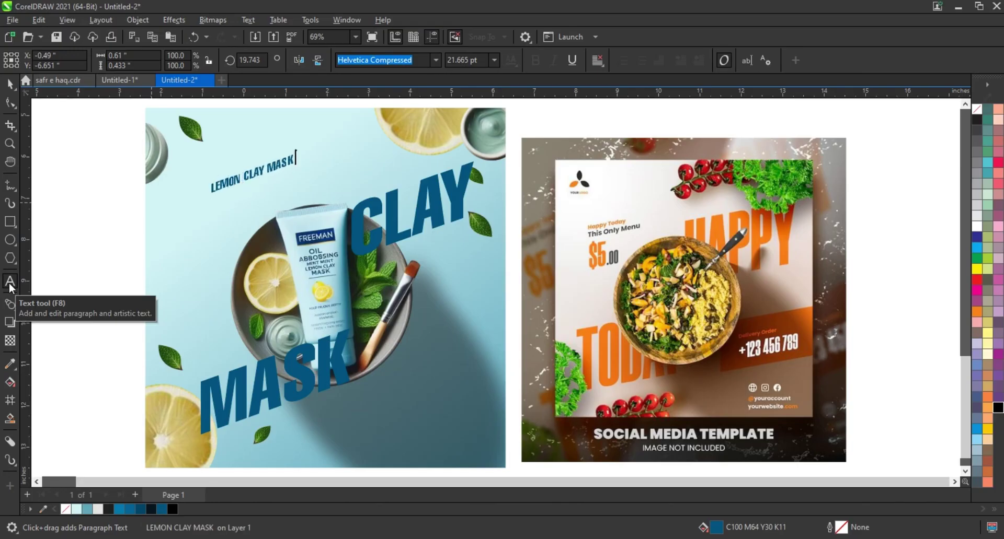
key(End)
key(Return)
text(THIS ONLY PRODUCT)
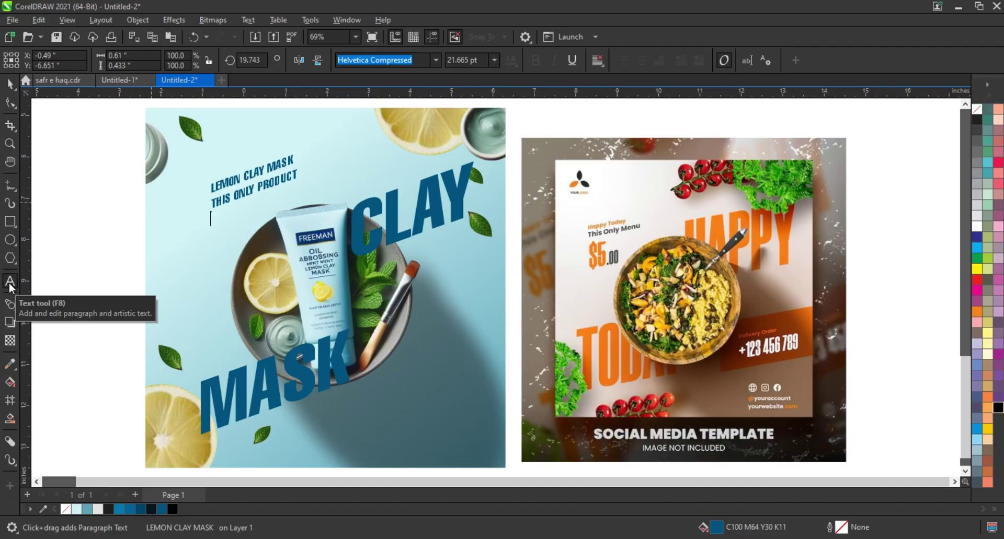
text(S)
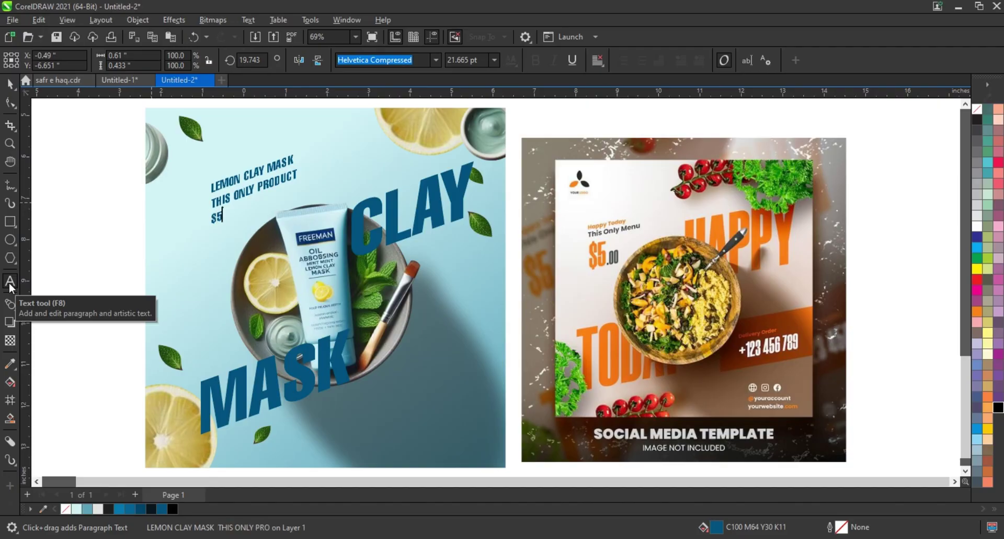
text(0)
key(Escape)
key(space)
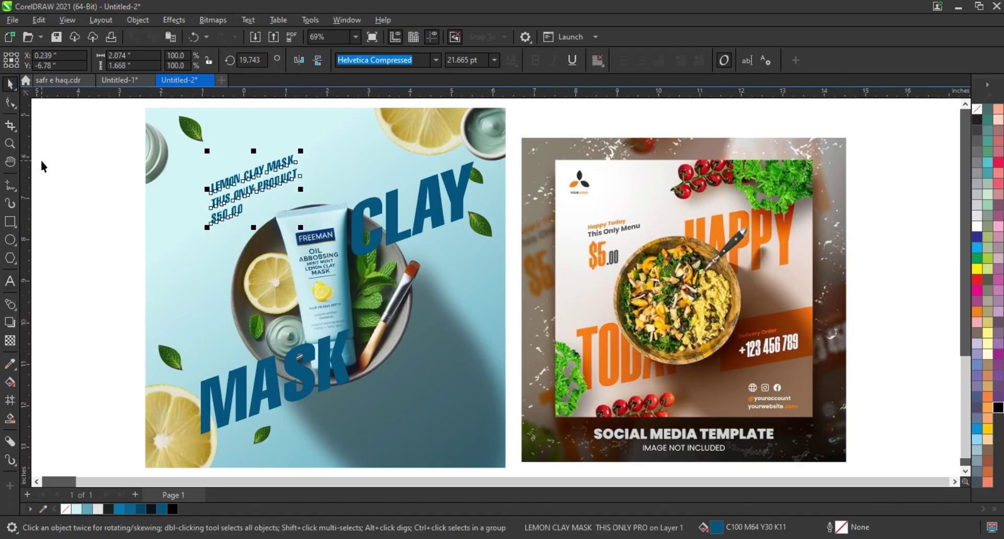
Break the text into separate lines, shrink LEMON CLAY MASK to about 14 pt, and fill THIS ONLY PRODUCT with black.
click(284, 186)
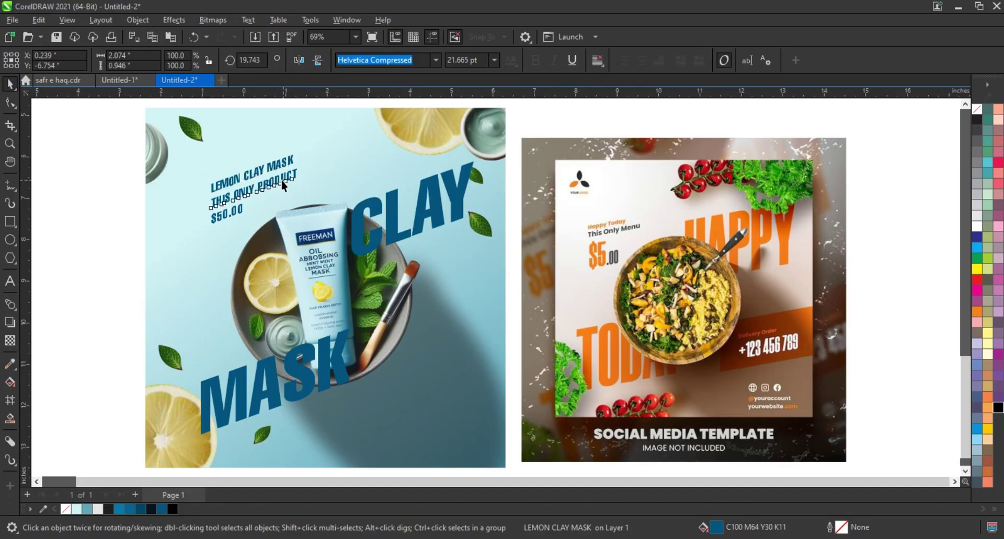
drag(296, 153, 285, 169)
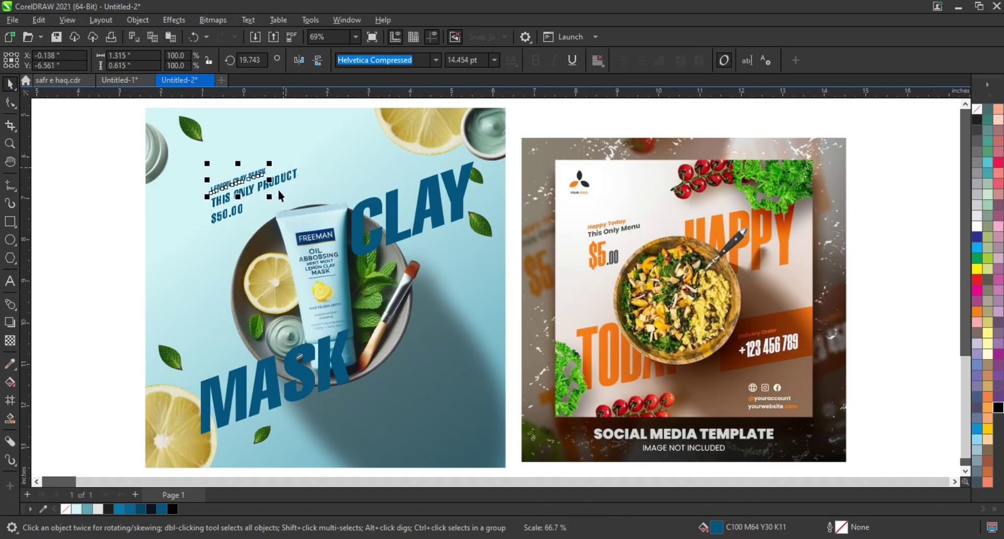
click(259, 187)
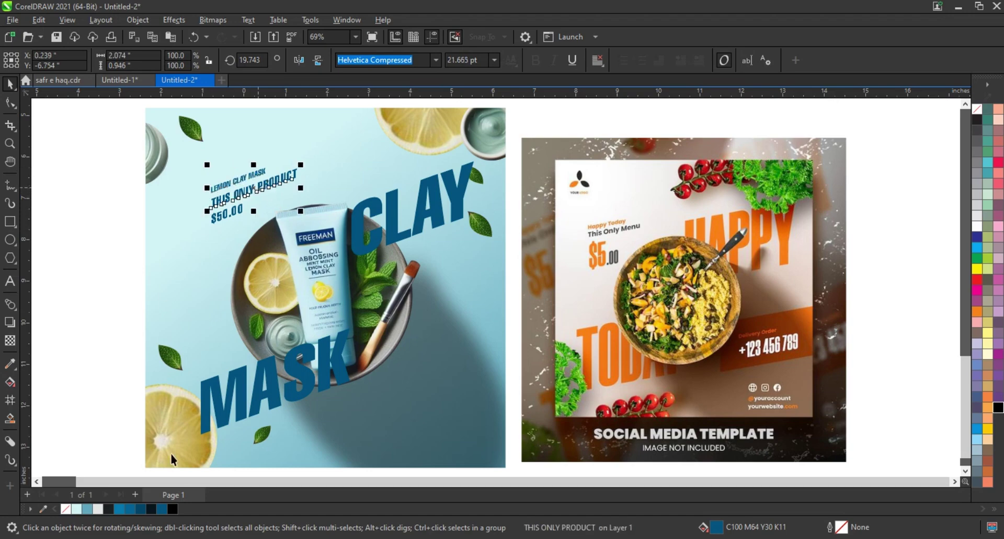
click(172, 509)
Enlarge $50.00 to about 69 pt, and move the three text lines up, clear of the plate.
click(225, 219)
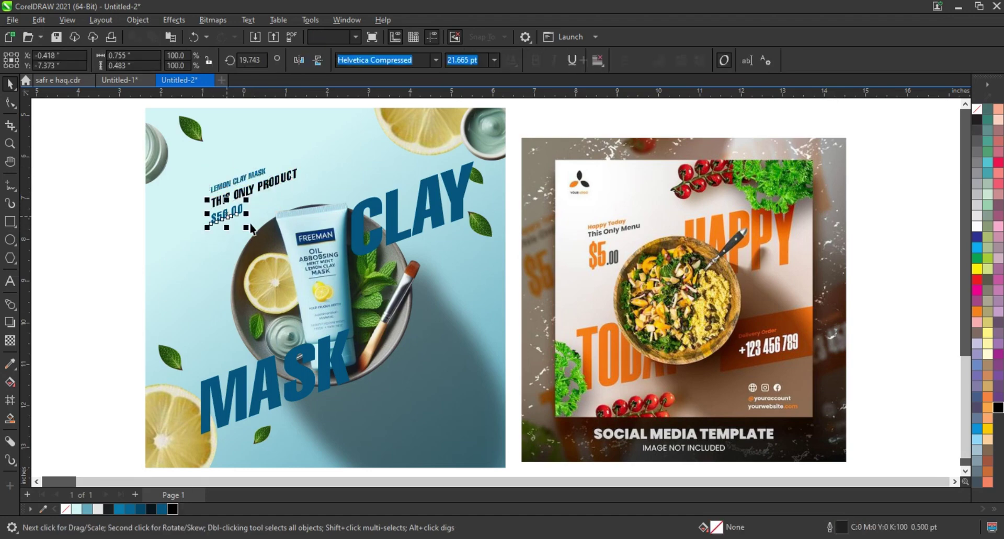
drag(249, 204, 275, 208)
drag(112, 146, 335, 245)
drag(307, 181, 305, 139)
Fill $50.00, the large CLAY and MASK words, and the LEMON CLAY MASK line with the brighter blue C90 M42 Y16 K0.
click(243, 222)
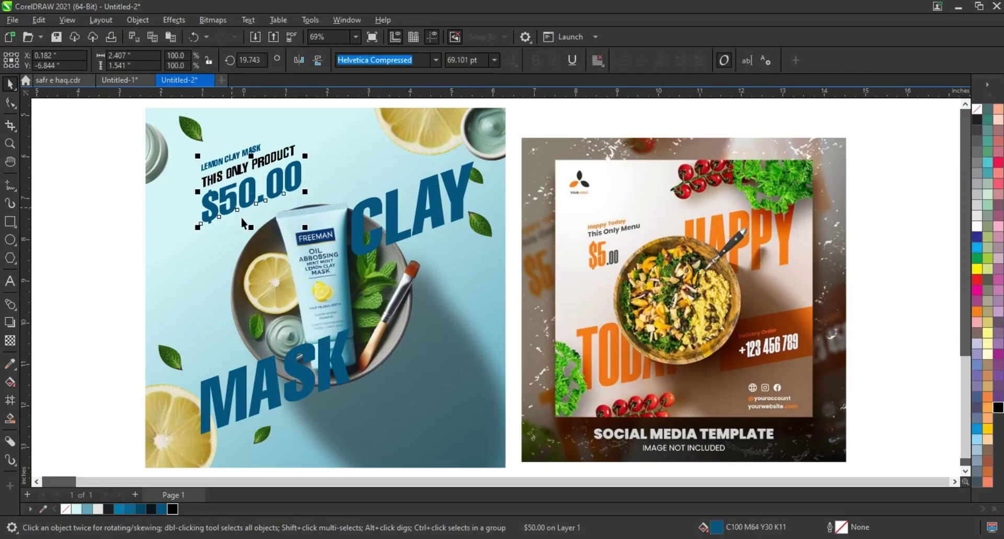
click(120, 509)
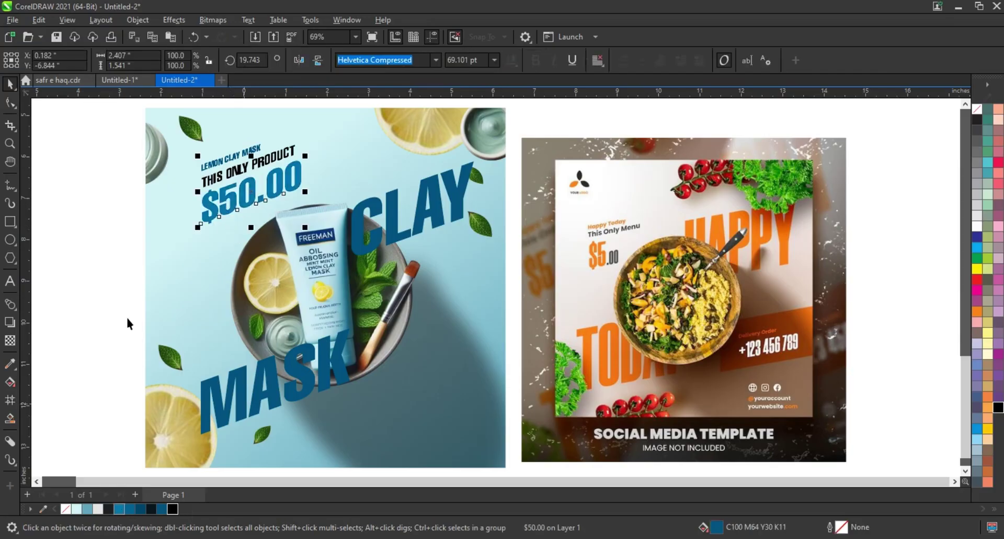
click(364, 239)
shift+click(256, 401)
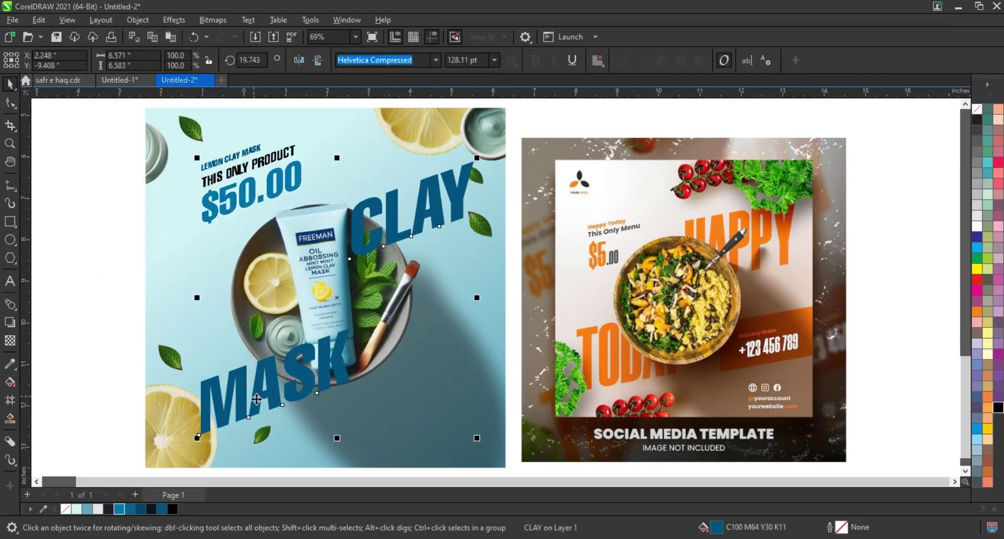
click(122, 510)
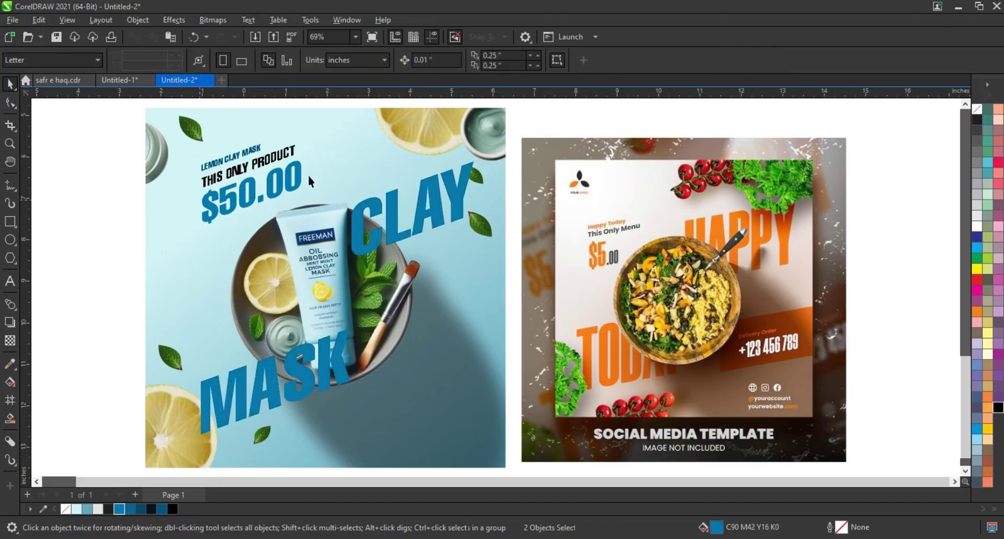
click(233, 157)
click(120, 509)
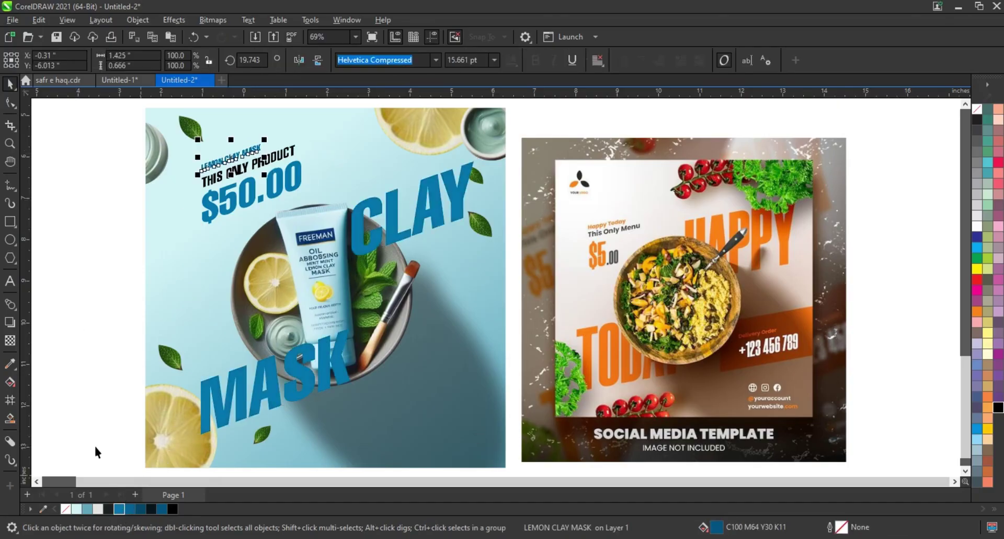
key(Escape)
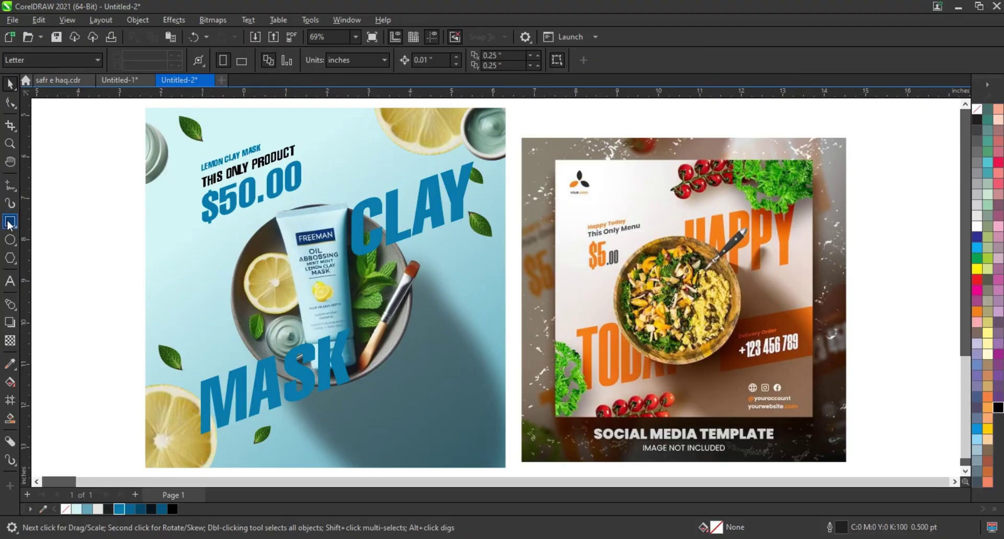
Draw a rectangle about 4.8 in wide beside MASK, and skew it upward by about 20° to match the lettering.
click(9, 222)
drag(201, 383, 545, 331)
click(10, 102)
click(9, 83)
click(397, 410)
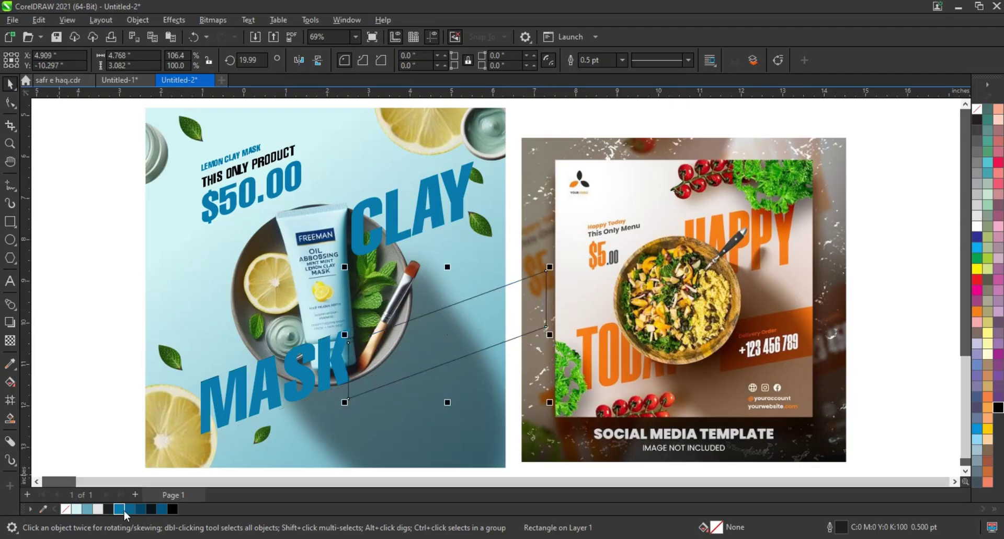
Fill the slanted band with blue C90 M42 Y16 K0, remove its outline, and shift it past the poster's right edge.
drag(125, 515, 544, 318)
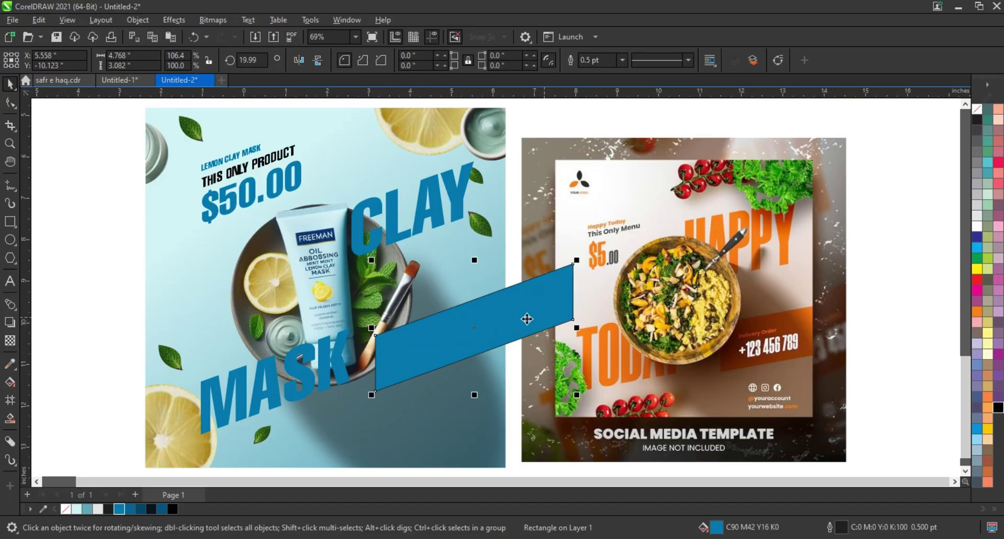
right_click(977, 116)
click(961, 119)
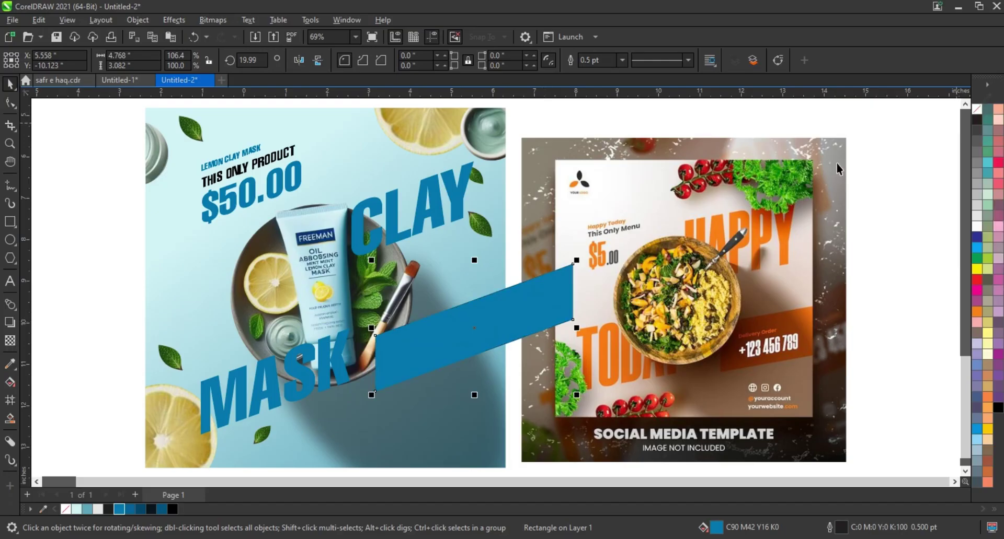
PowerClip the blue band and the CLAY and MASK words inside the gradient background rectangle.
shift+click(295, 375)
shift+click(436, 213)
right_click(436, 213)
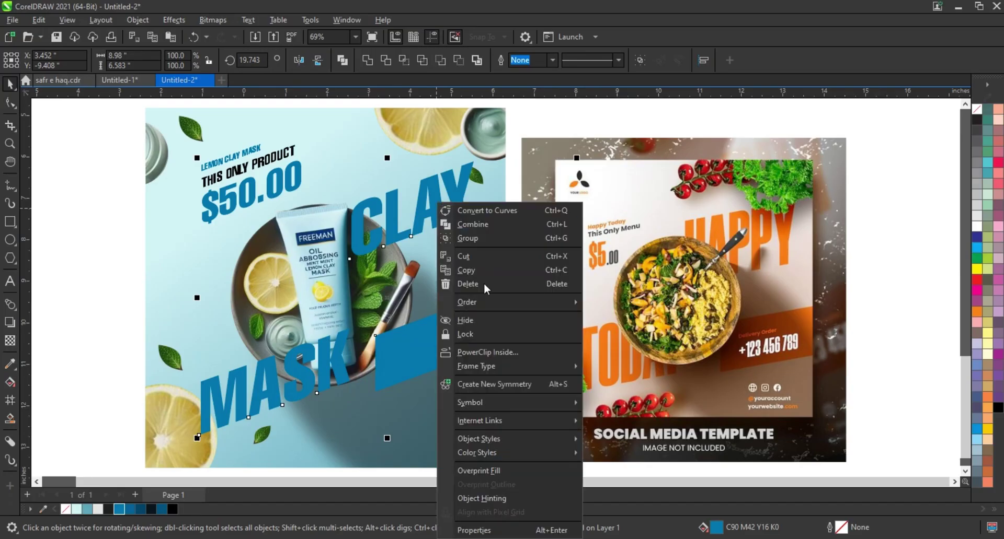
click(496, 353)
click(253, 121)
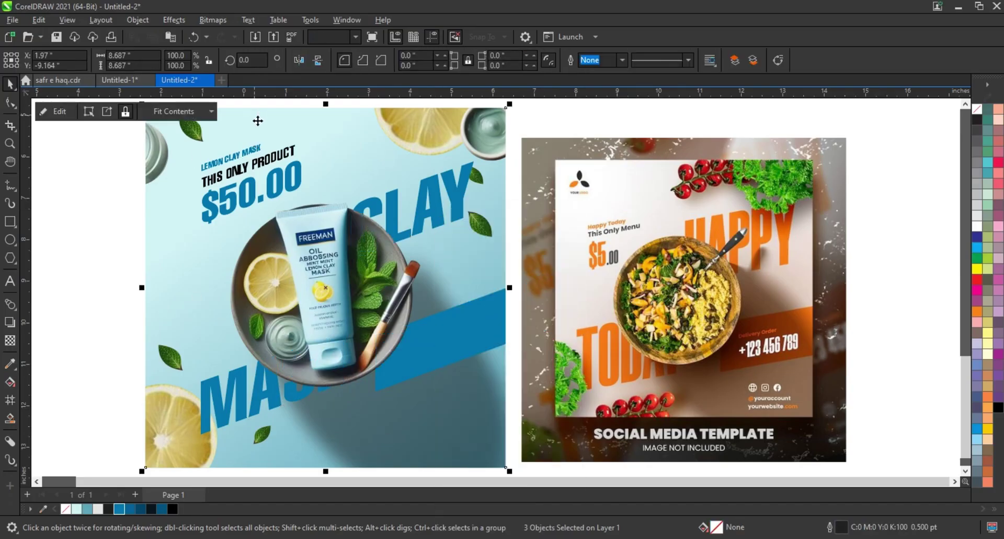
Send the band and the CLAY and MASK words behind the plate shadow and leaves inside the PowerClip, and finish editing it.
right_click(258, 122)
click(296, 143)
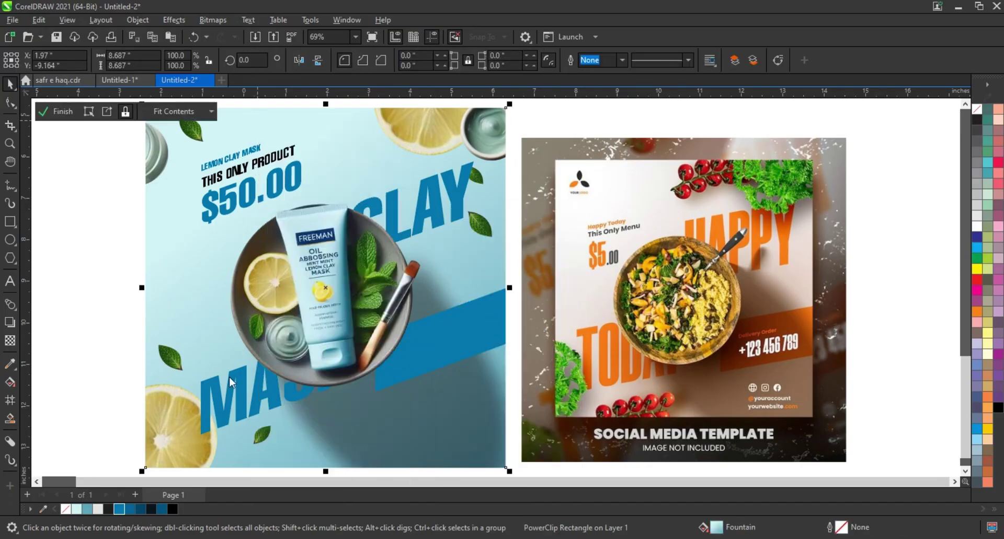
click(487, 333)
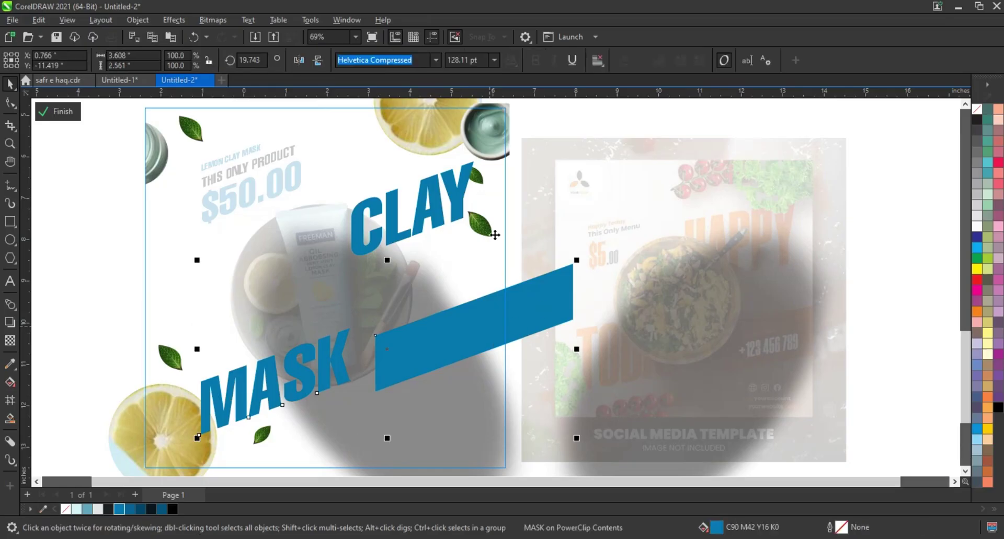
shift+click(463, 217)
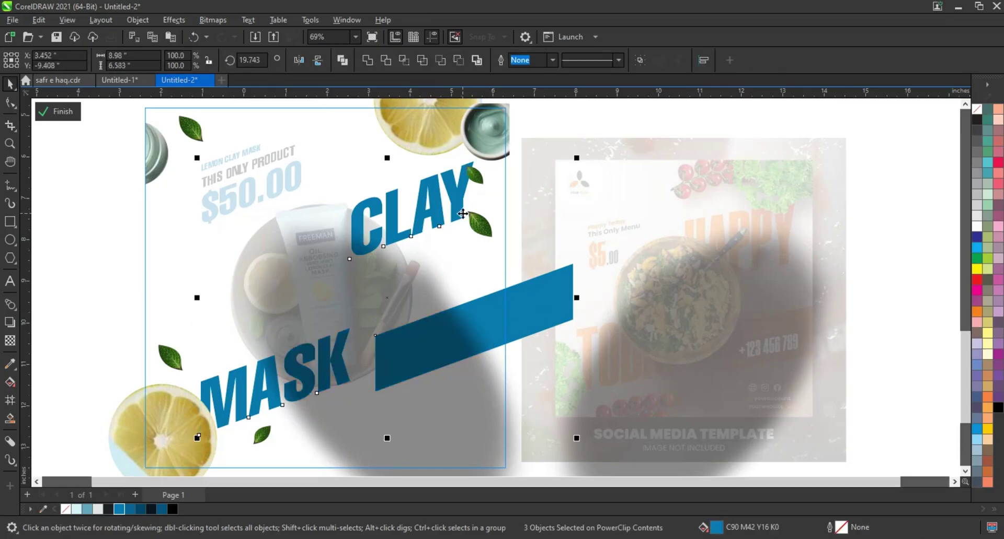
right_click(558, 287)
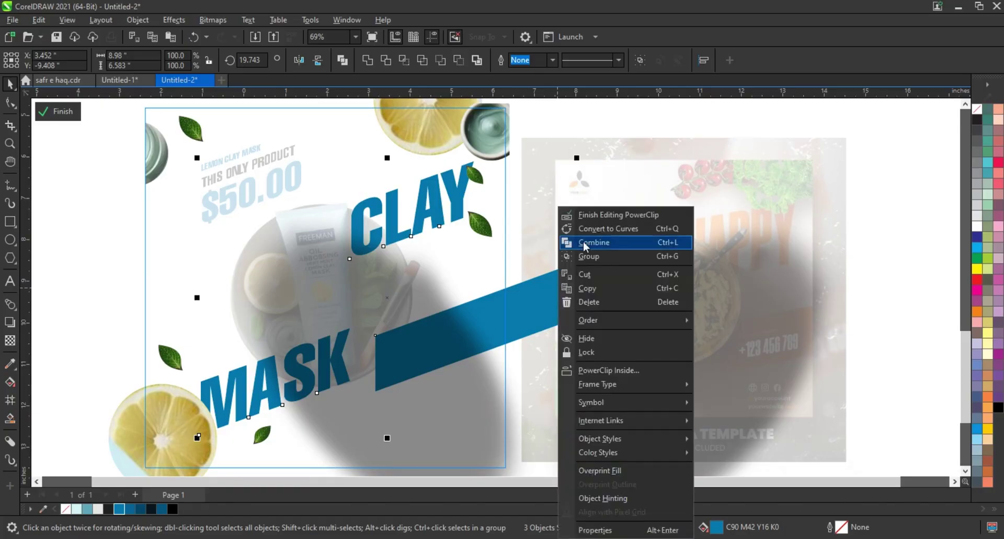
click(594, 215)
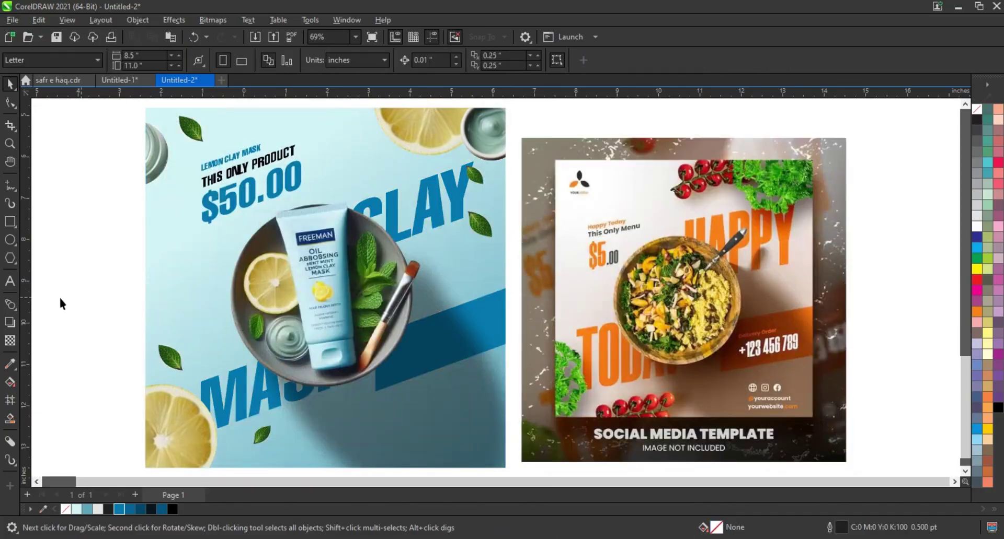
Place a copy of THIS ONLY PRODUCT on the blue band and fill it with white.
drag(223, 182, 417, 339)
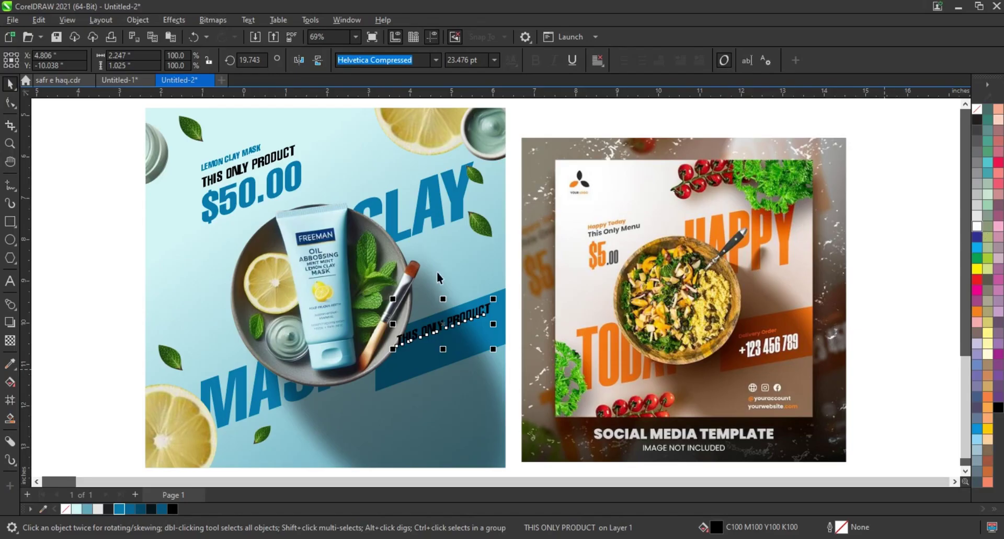
click(976, 226)
Replace the white copy's text with DELIVERY ORDER above the phone number, and place the two separated lines slightly lower on the band.
click(10, 282)
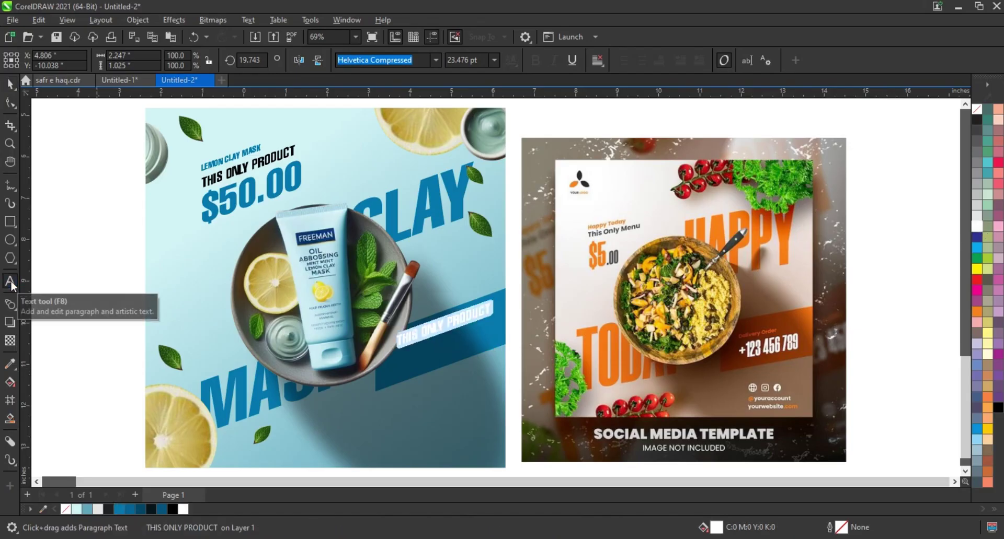
text(DEL)
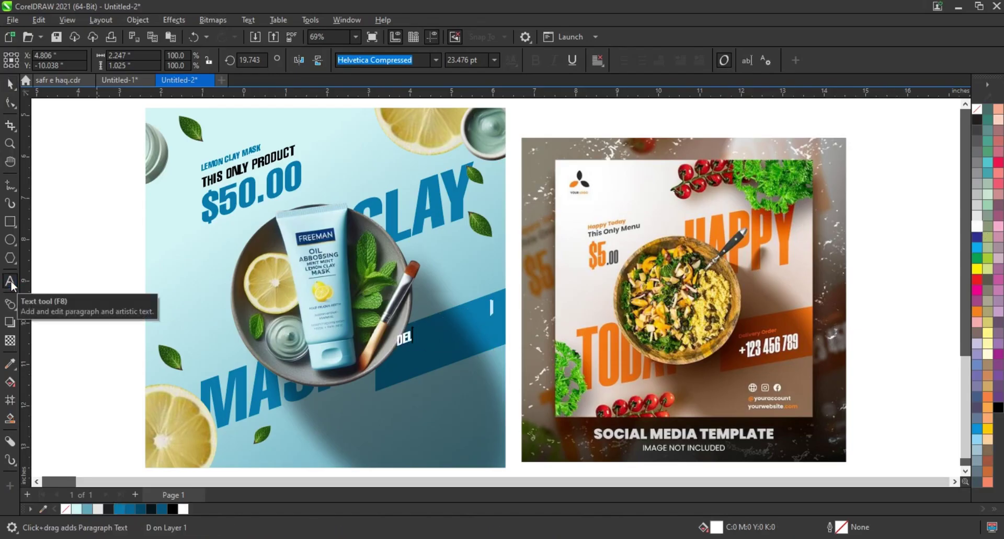
text(IVERY ORDER )
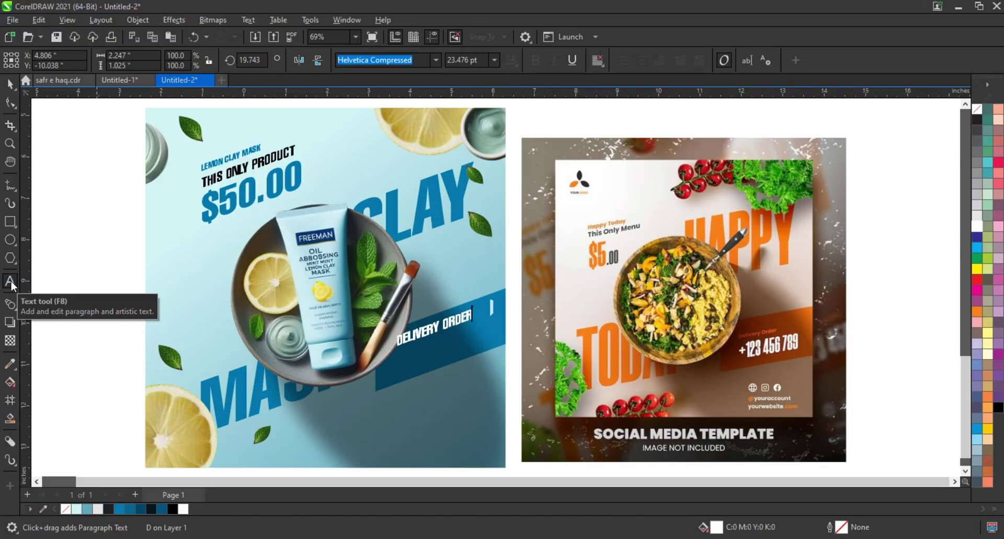
text(+123 45)
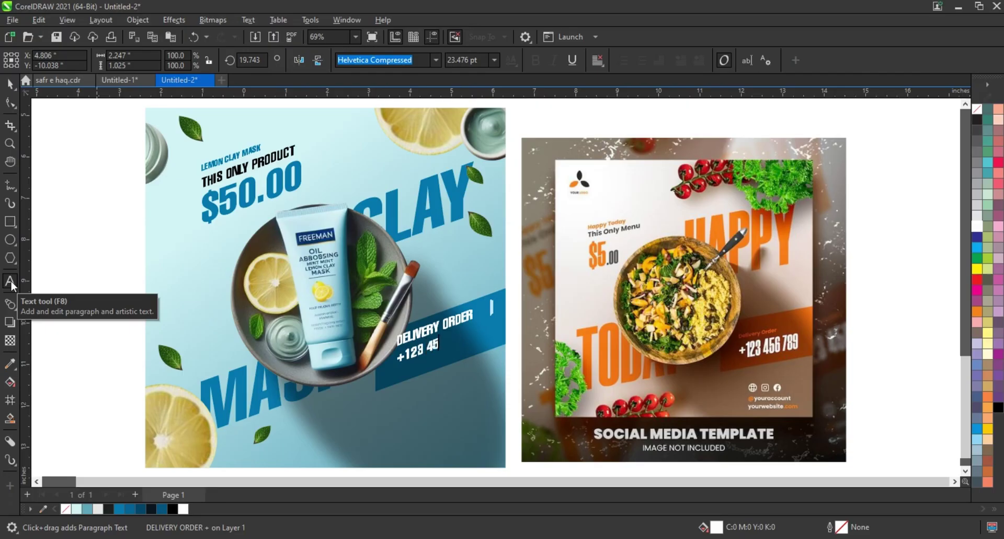
text(6 789)
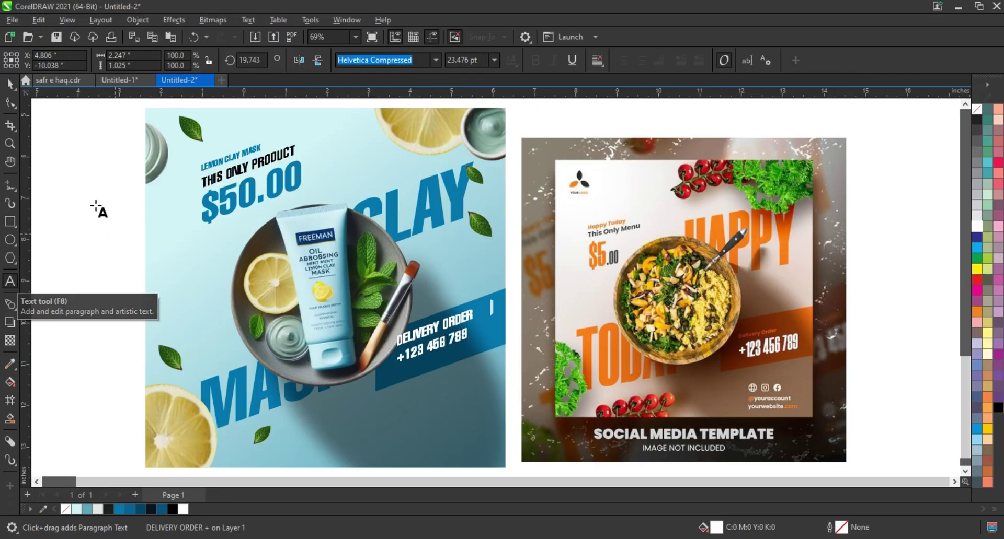
key(ctrl+space)
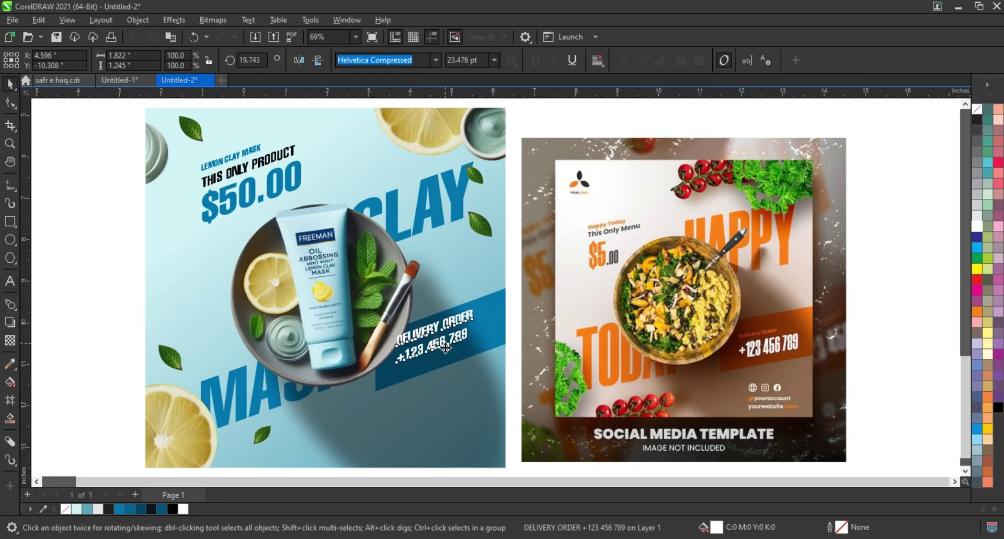
drag(447, 343, 446, 358)
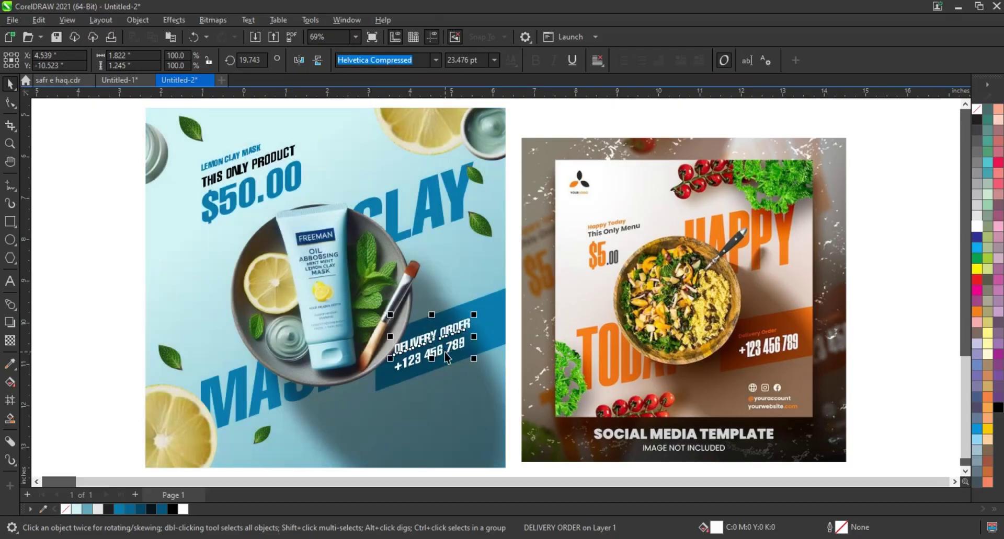
Set the DELIVERY ORDER line in Helvetica Regular and scale it down to about 11.7 pt.
click(435, 59)
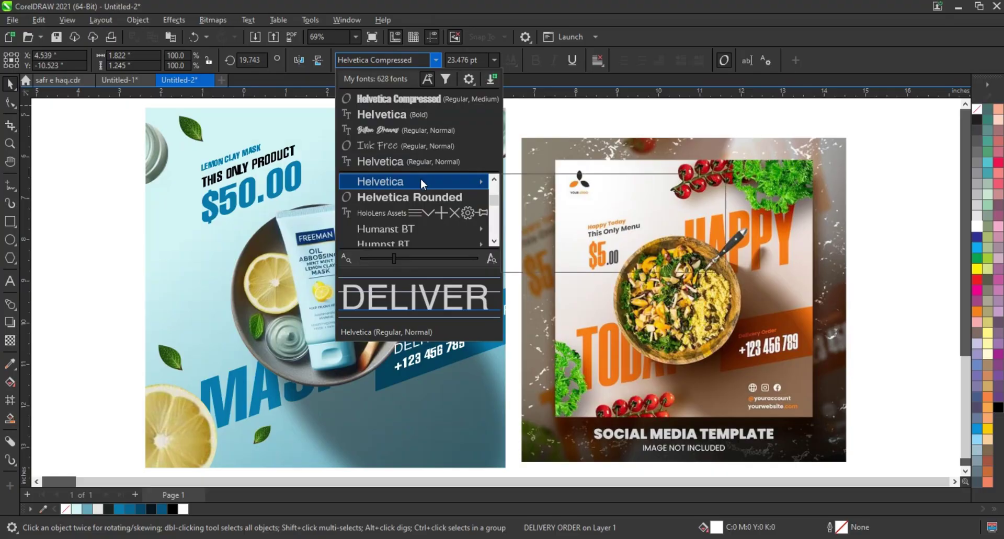
mouse_move(428, 183)
click(529, 183)
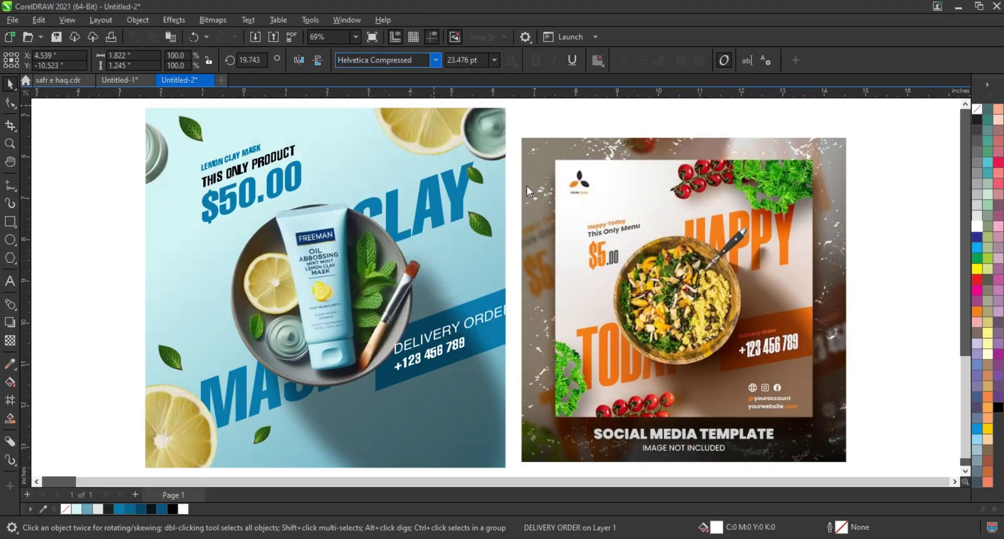
drag(515, 300, 515, 320)
Enlarge the phone number to about 31.9 pt and shift it together with DELIVERY ORDER slightly left and down on the blue band.
click(447, 353)
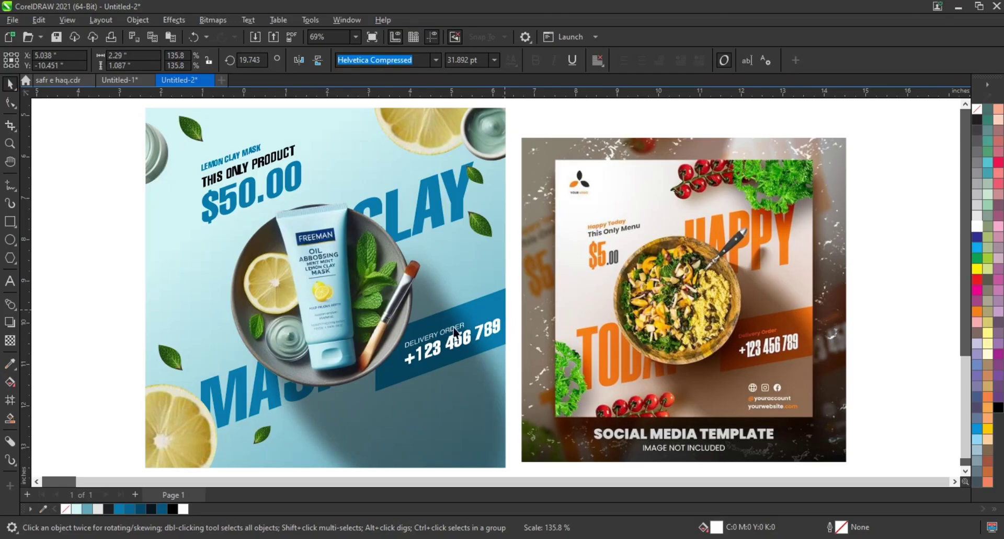
drag(453, 327, 428, 352)
shift+click(427, 351)
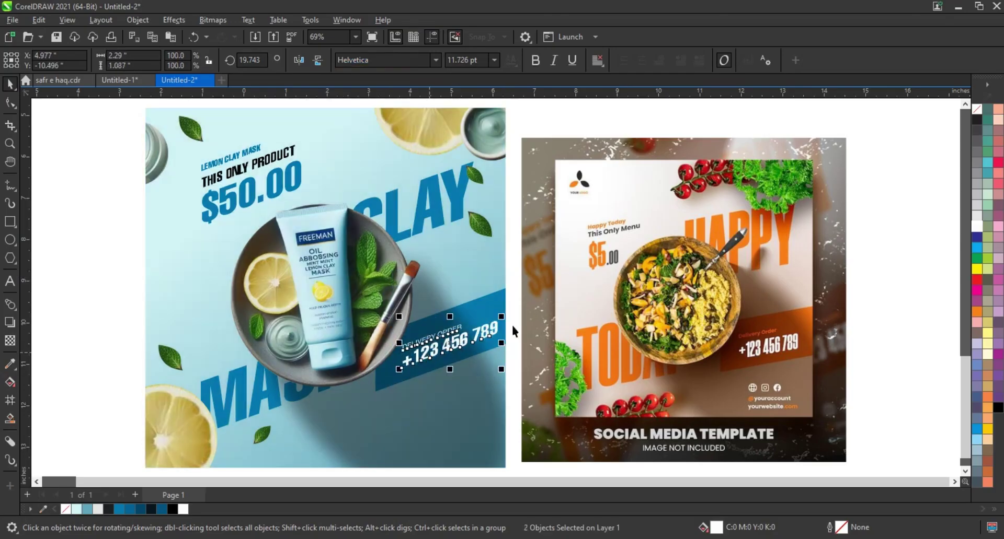
click(90, 195)
Preview the clay mask post and the reference template side by side in full screen.
scroll(238, 262, down, 3)
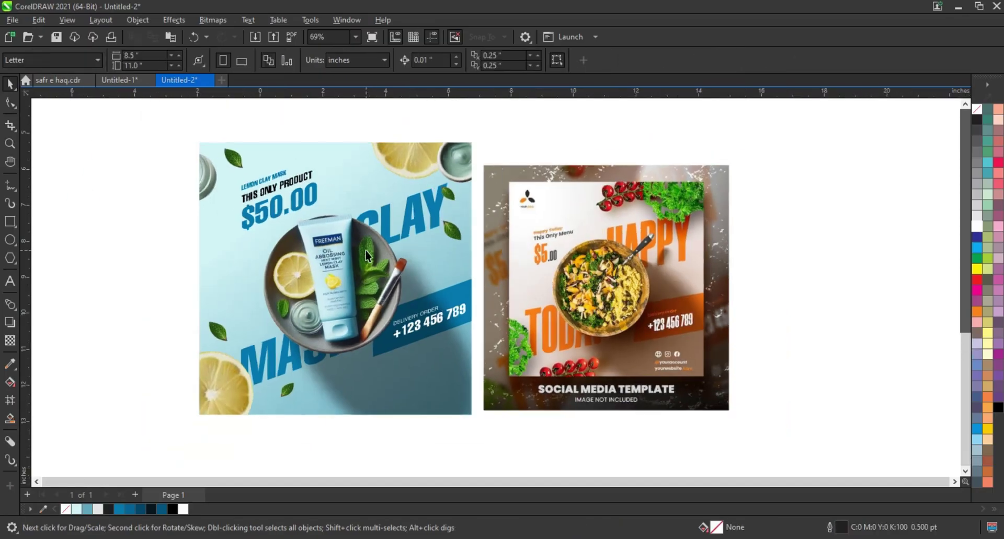
drag(504, 361, 701, 405)
key(shift+F2)
key(F9)
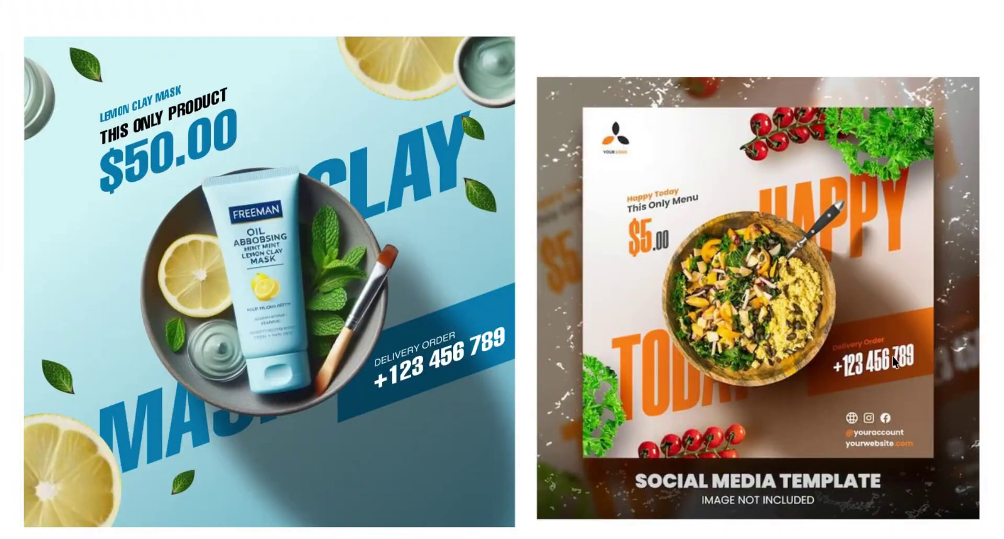